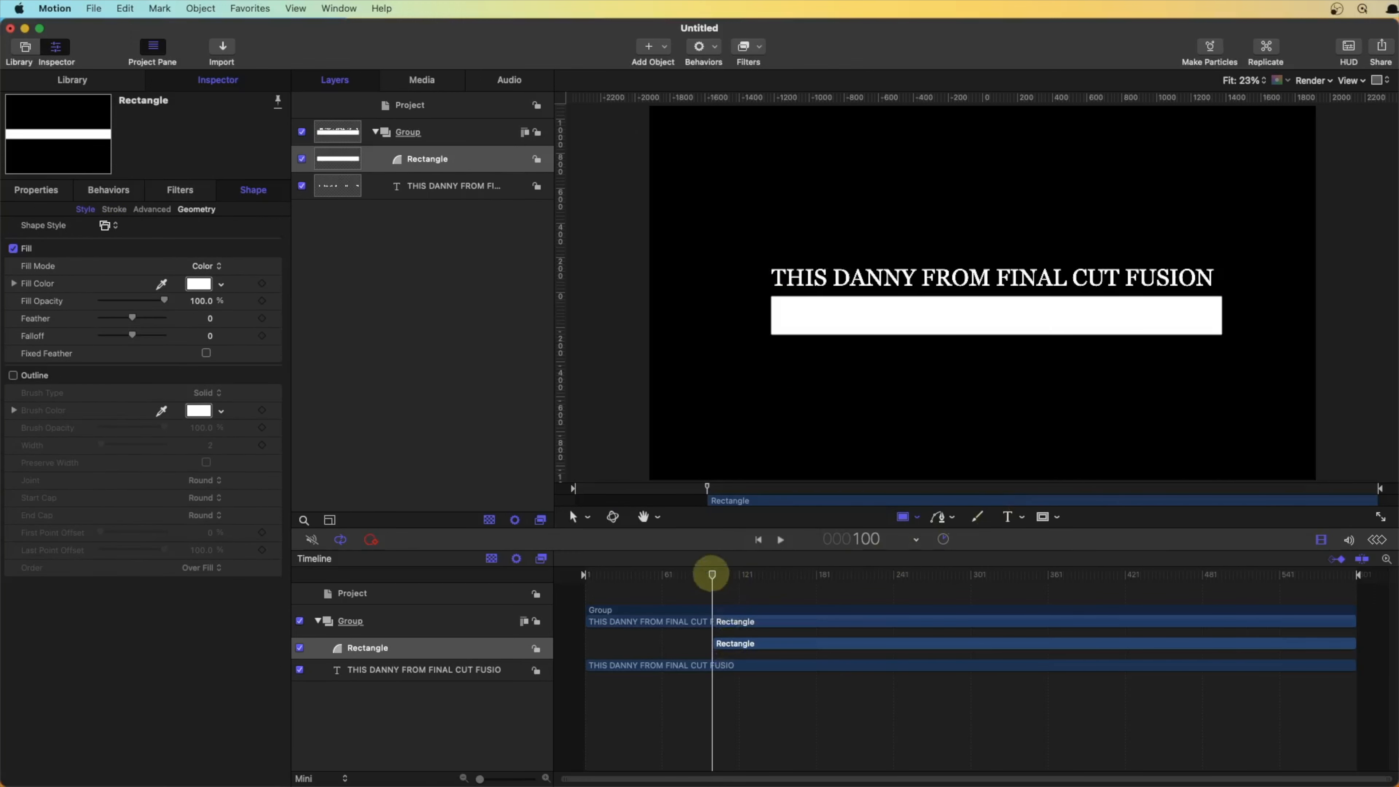
Move the rectangle layer's in point to frame 1 so it starts together with the text.
left_click_drag(712, 573, 530, 562)
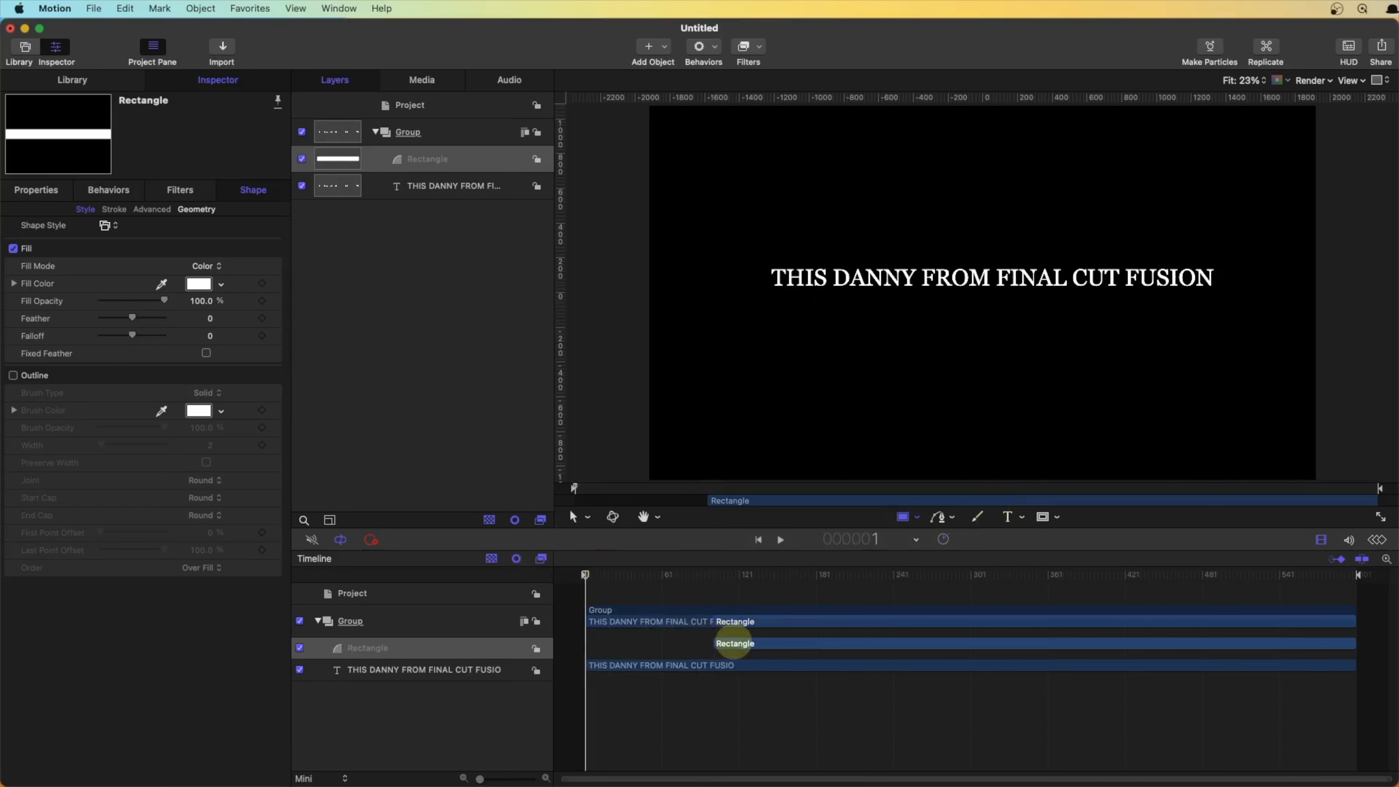
key("i")
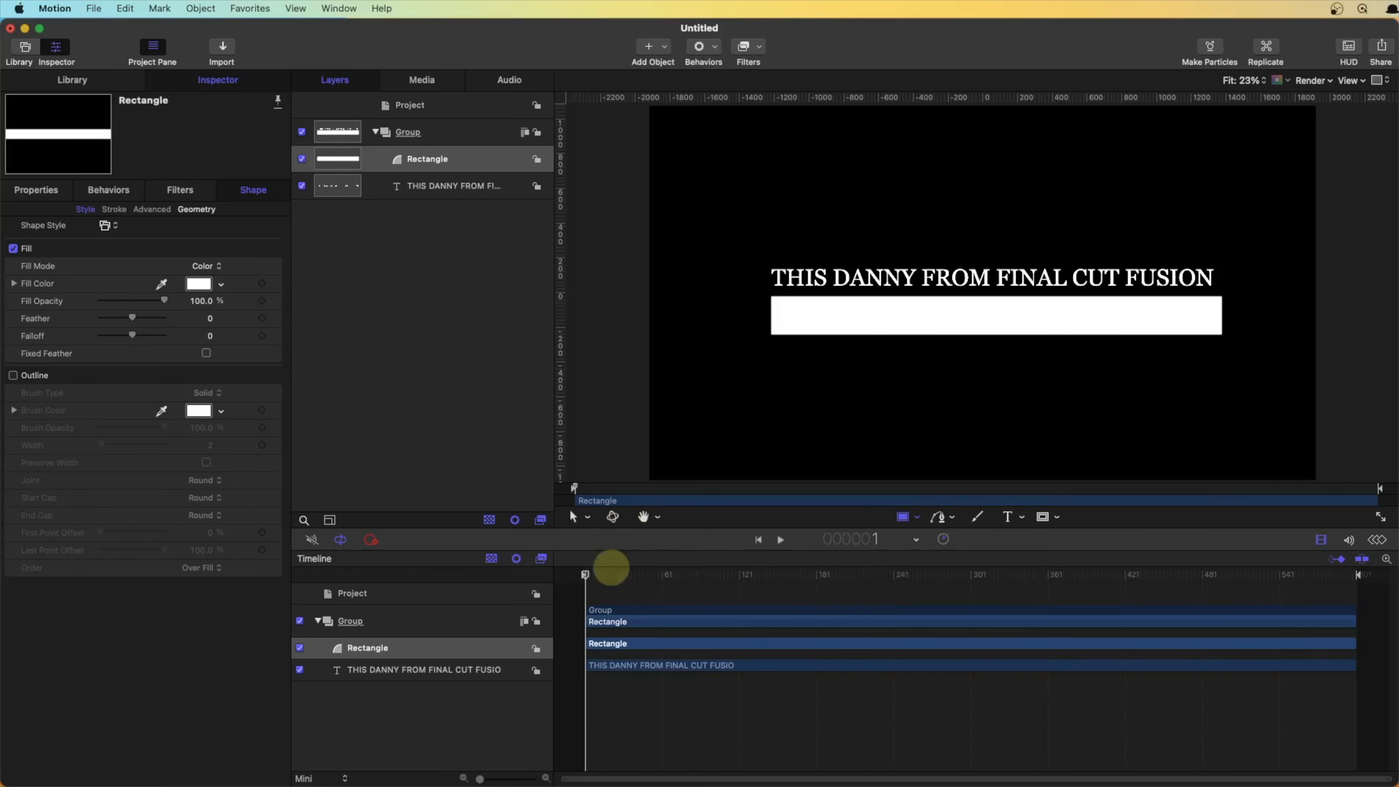
left_click_drag(592, 573, 585, 573)
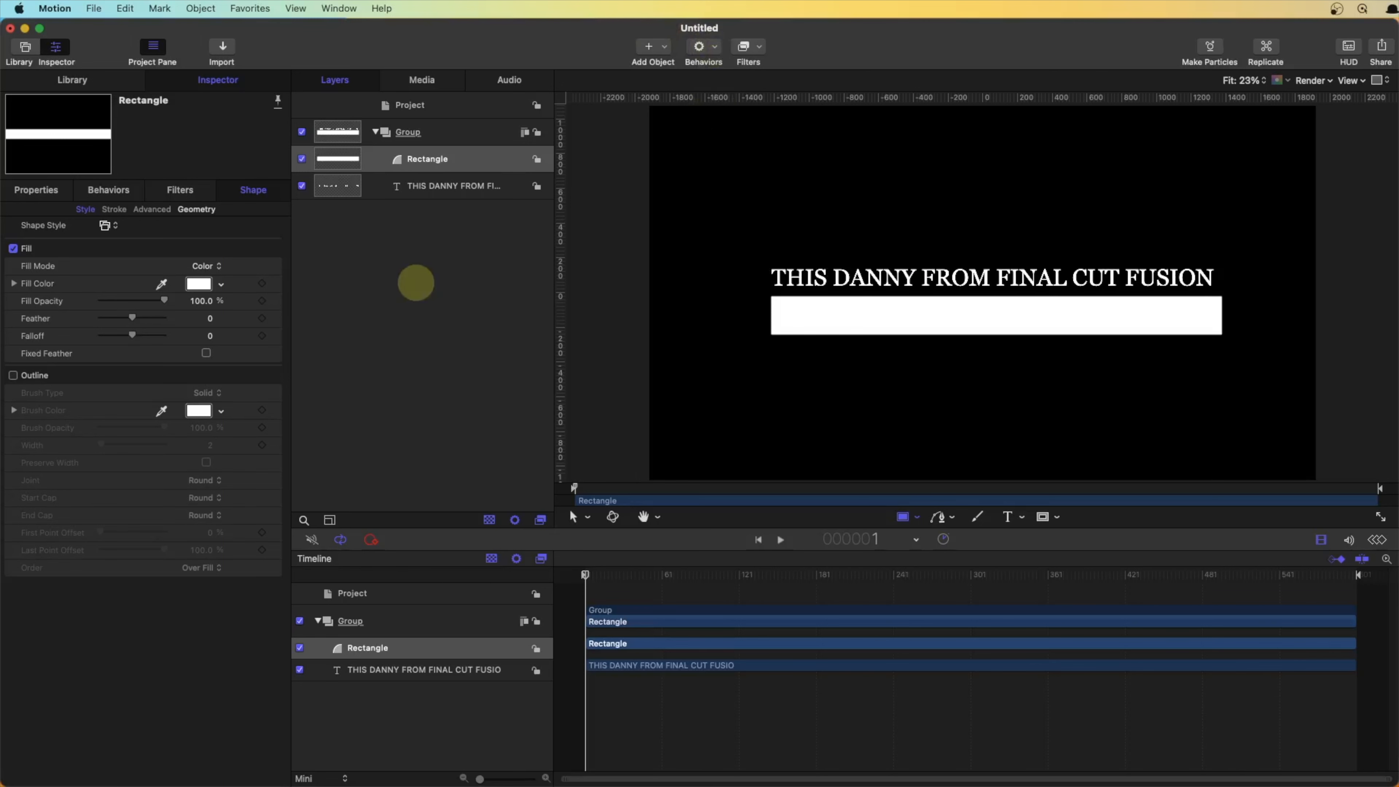
left_click(702, 45)
mouse_move(710, 67)
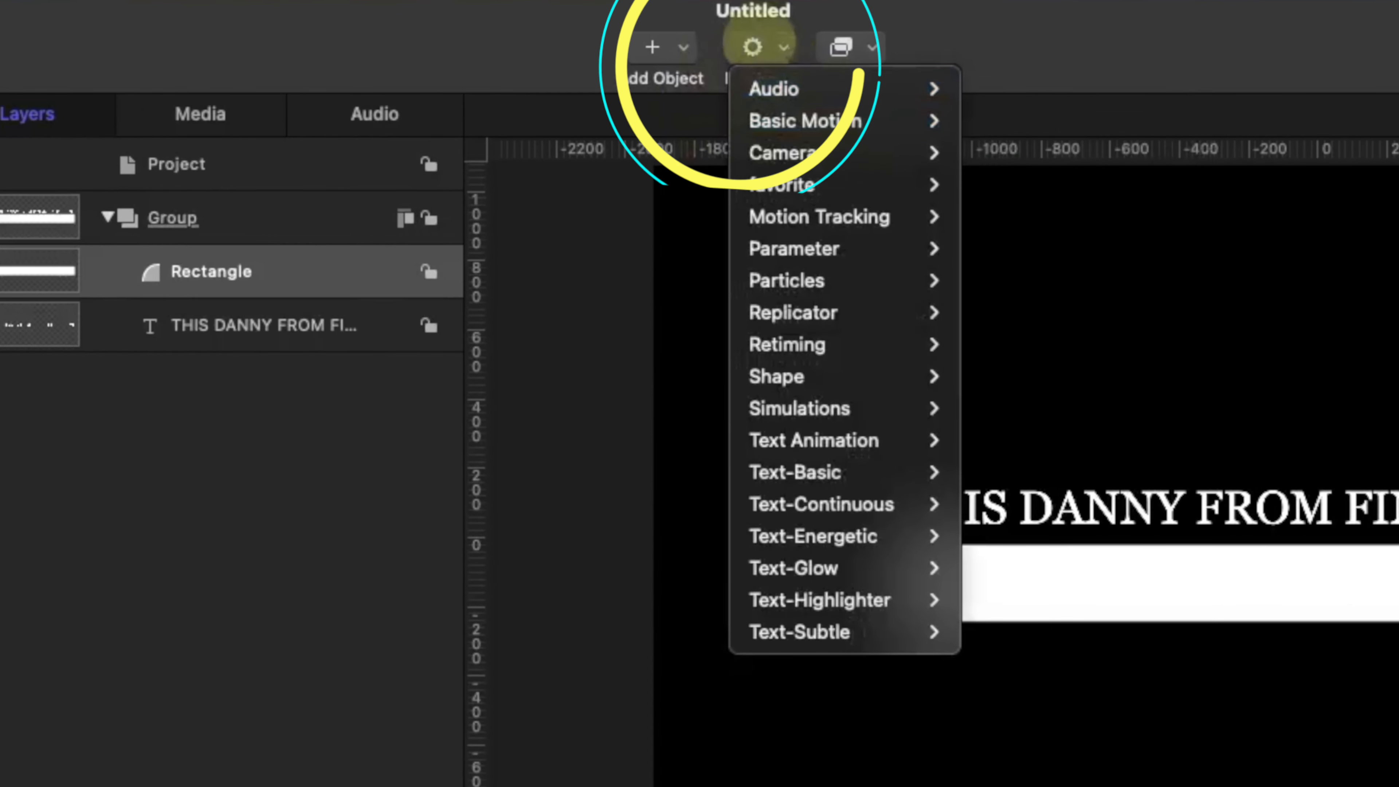
left_click(759, 44)
left_click(776, 47)
mouse_move(804, 121)
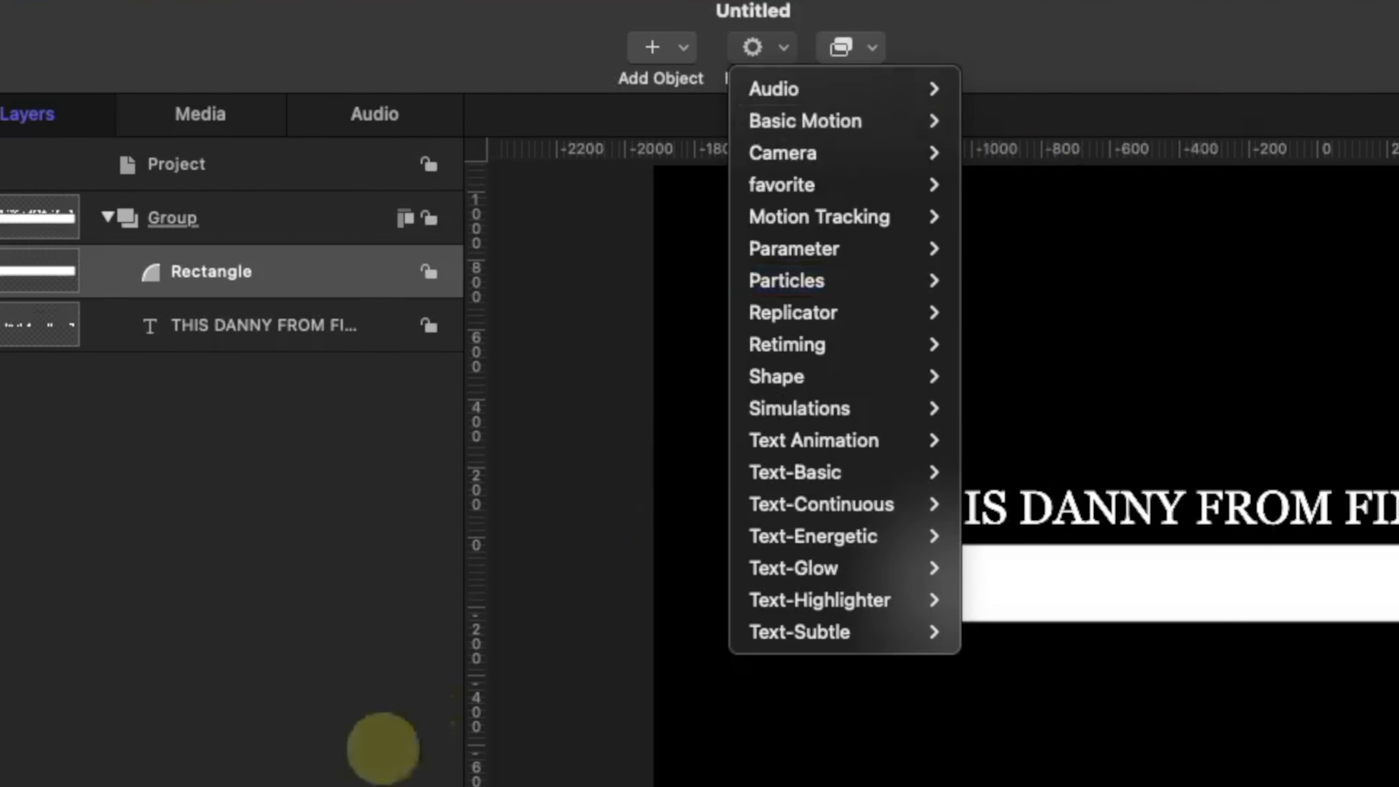
left_click(163, 673)
left_click(243, 339)
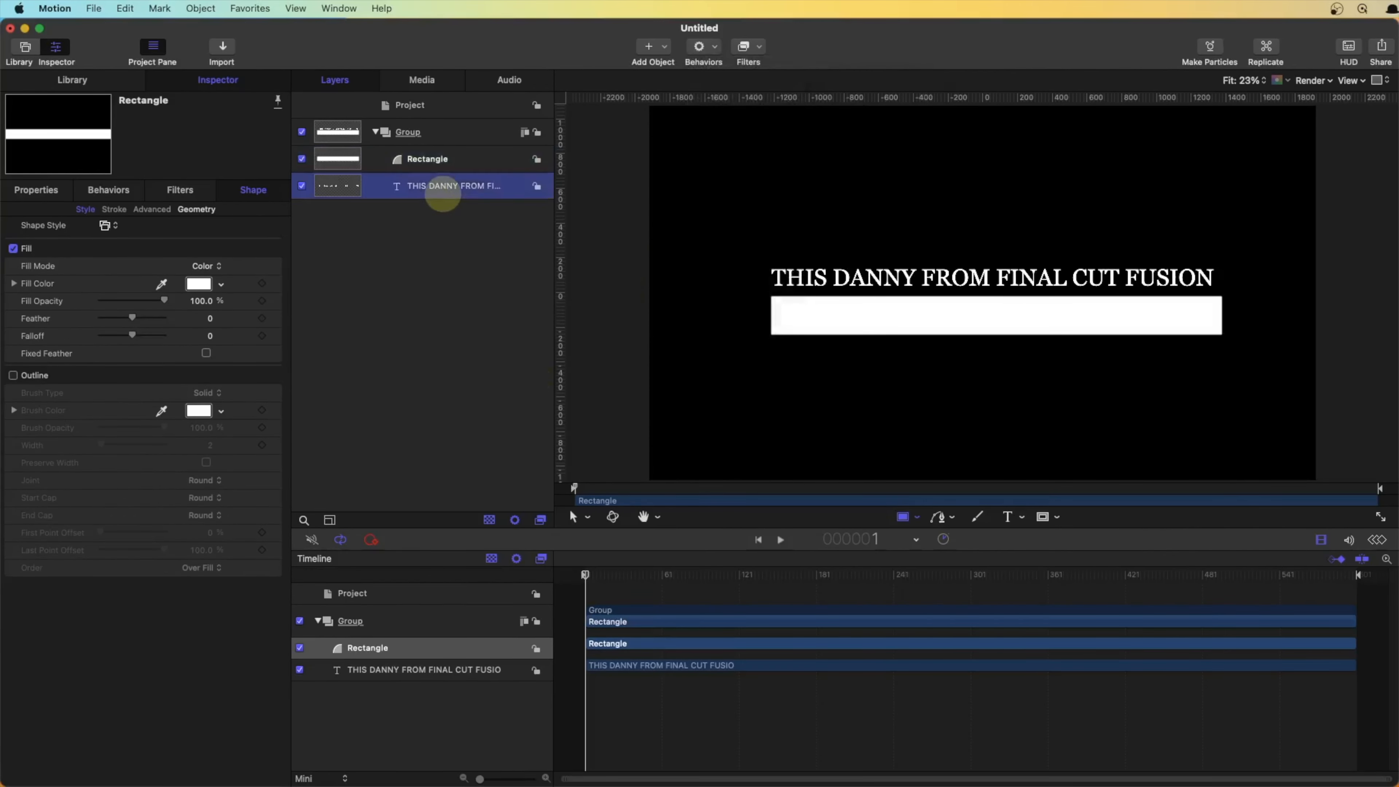
left_click(442, 193)
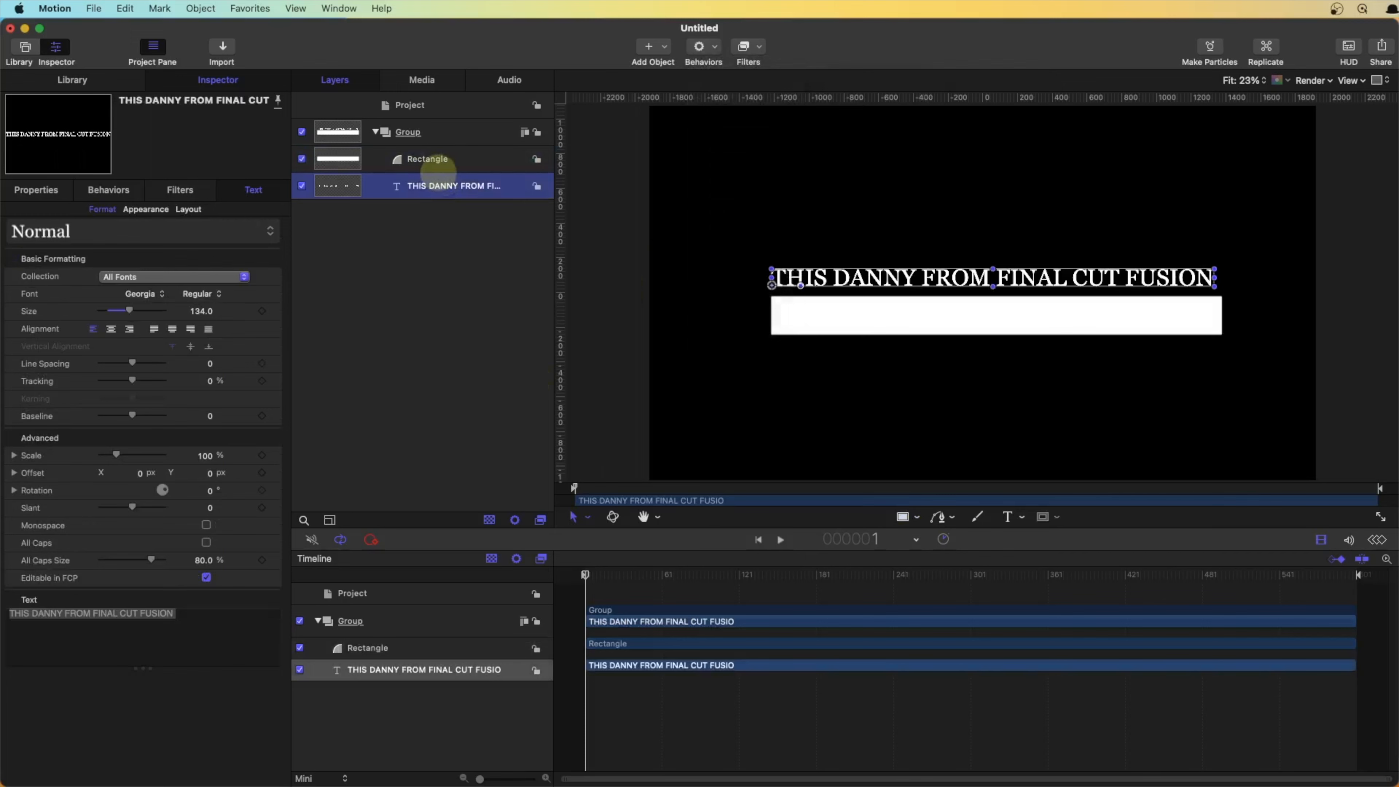
left_click(438, 162)
left_click(440, 188)
Change the rectangle's fill color to light cyan.
left_click(437, 160)
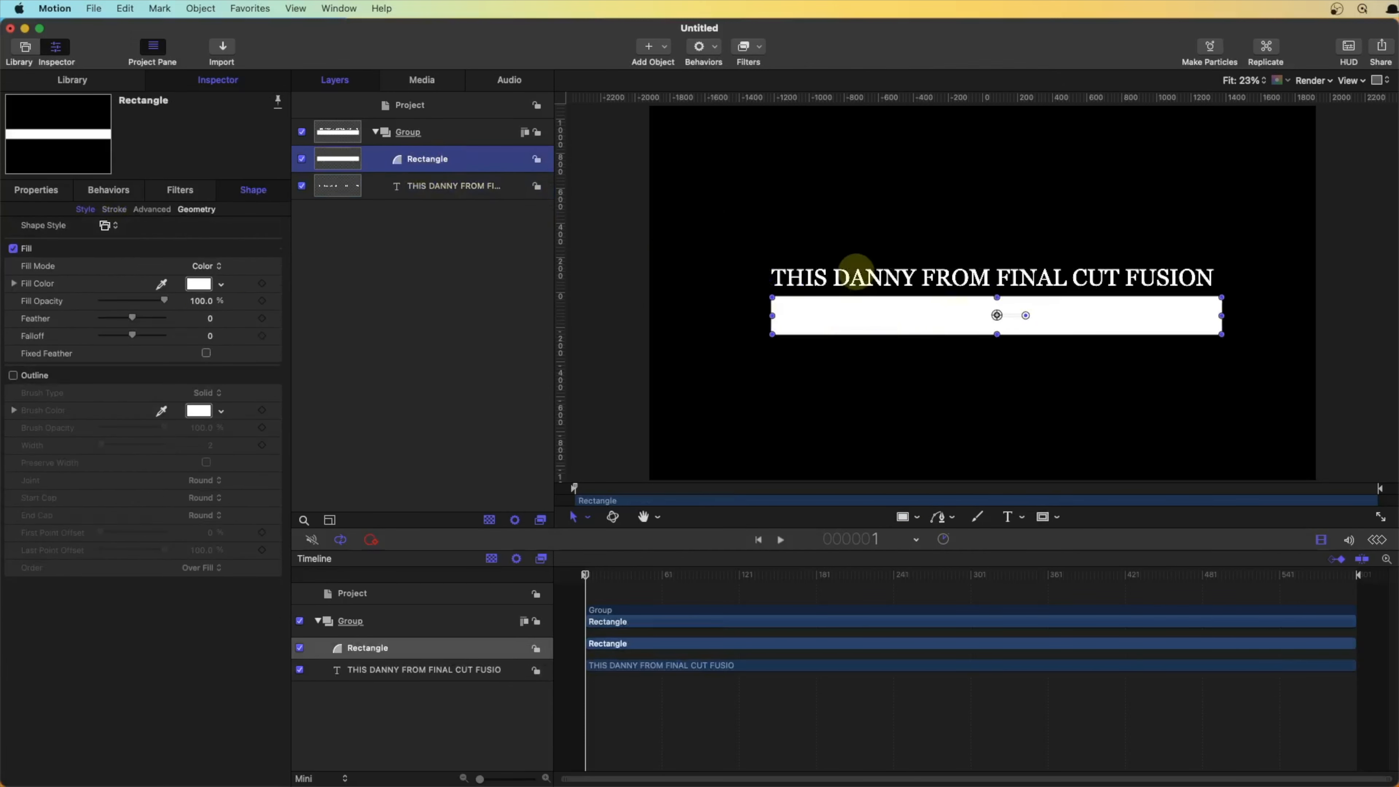
left_click(221, 284)
left_click(251, 353)
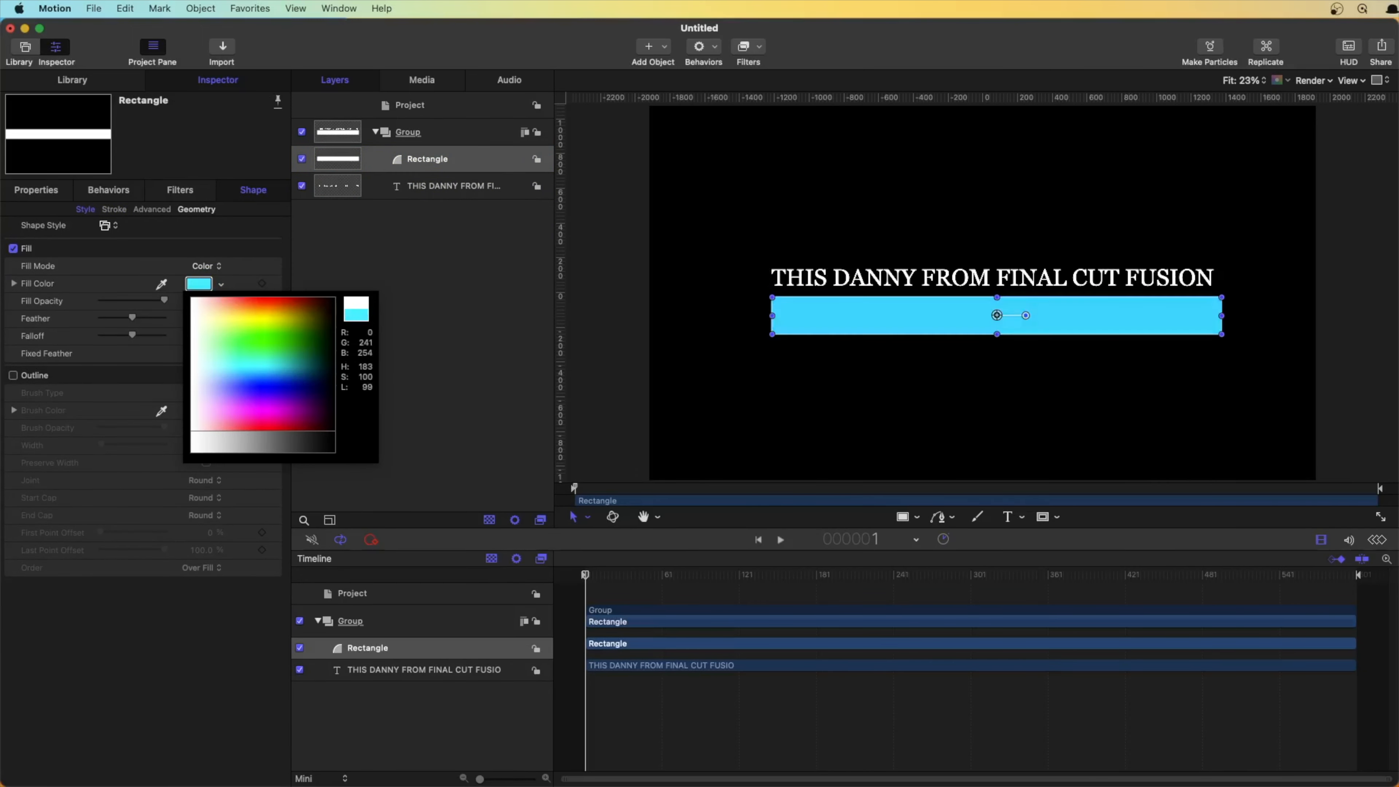
left_click(257, 363)
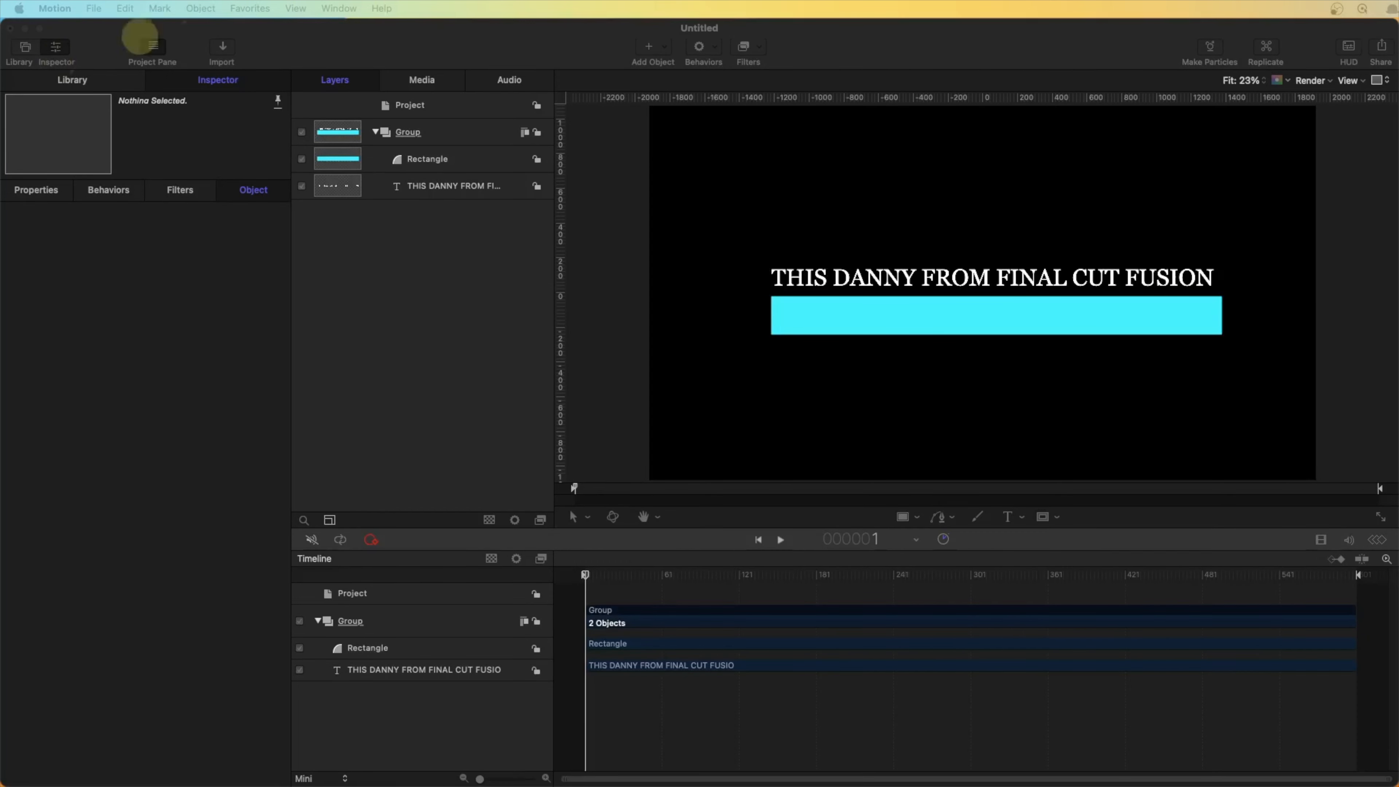
left_click(792, 42)
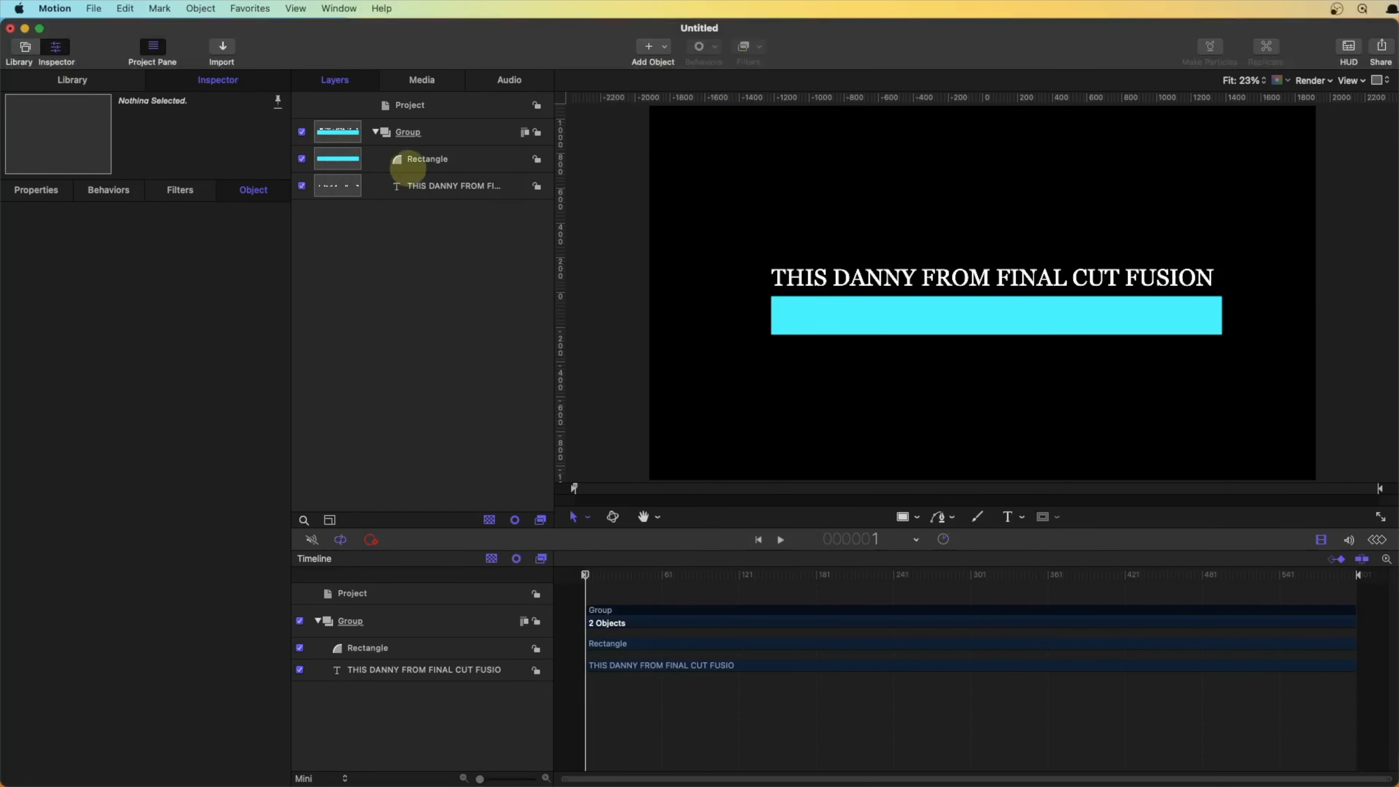
Apply the Basic Motion behavior Align To to the rectangle and assign the text layer as its target object.
left_click(427, 160)
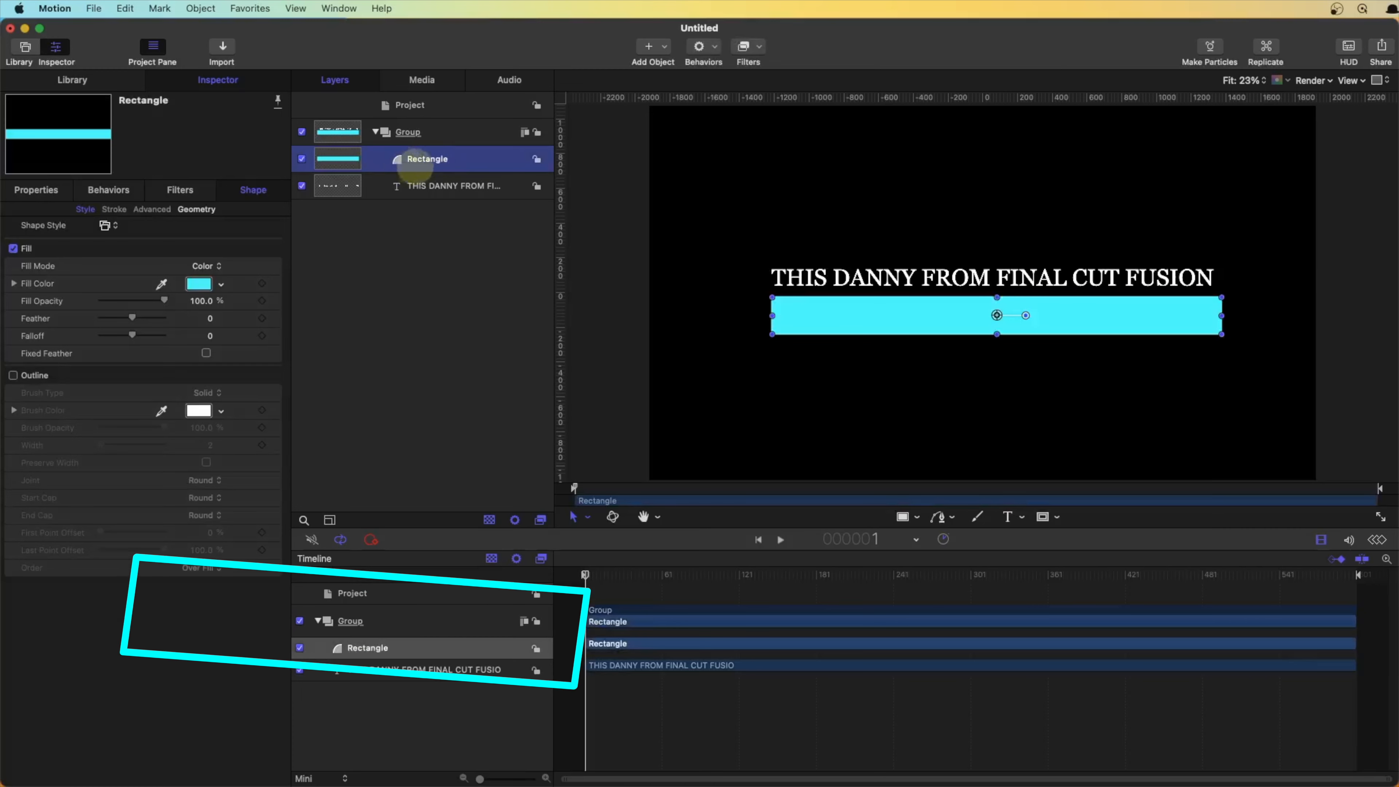
left_click(699, 47)
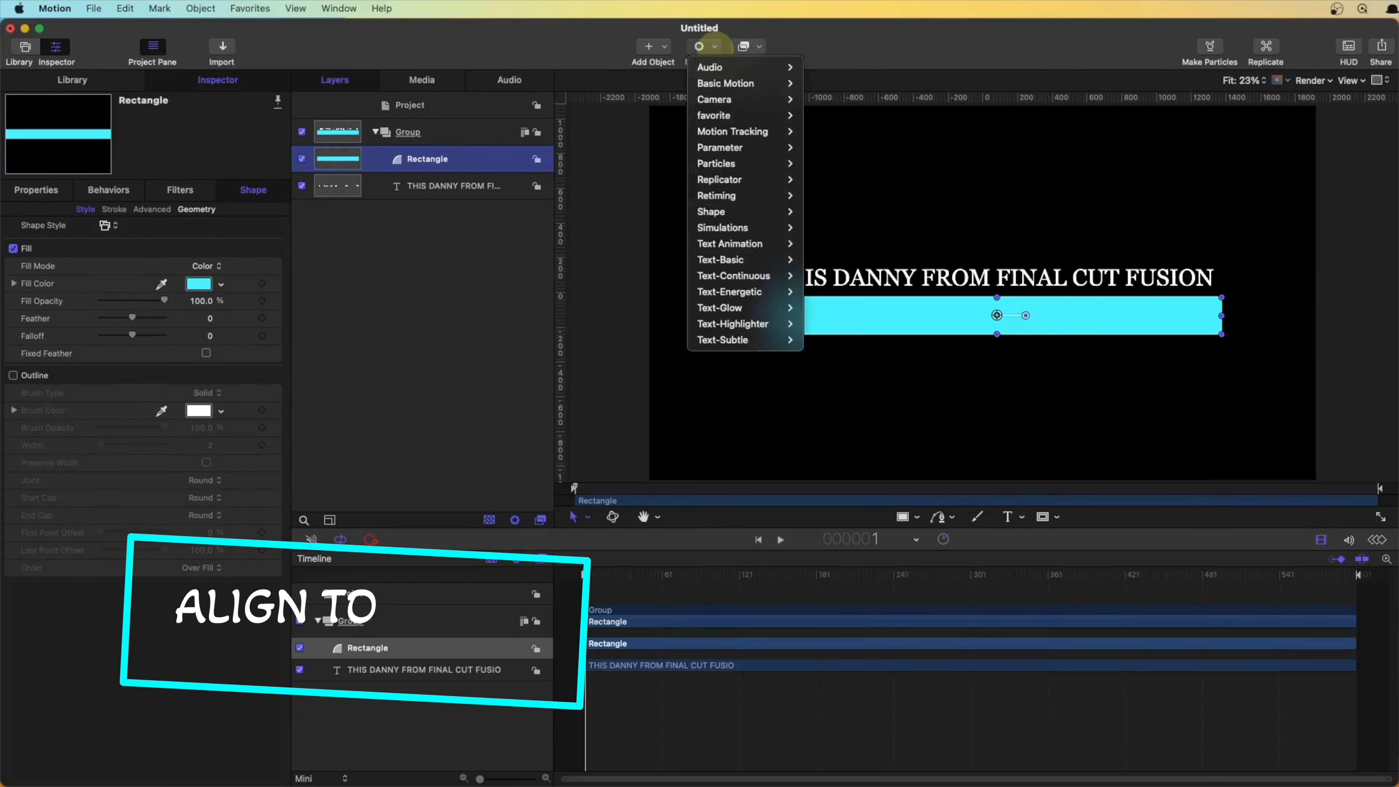
mouse_move(727, 83)
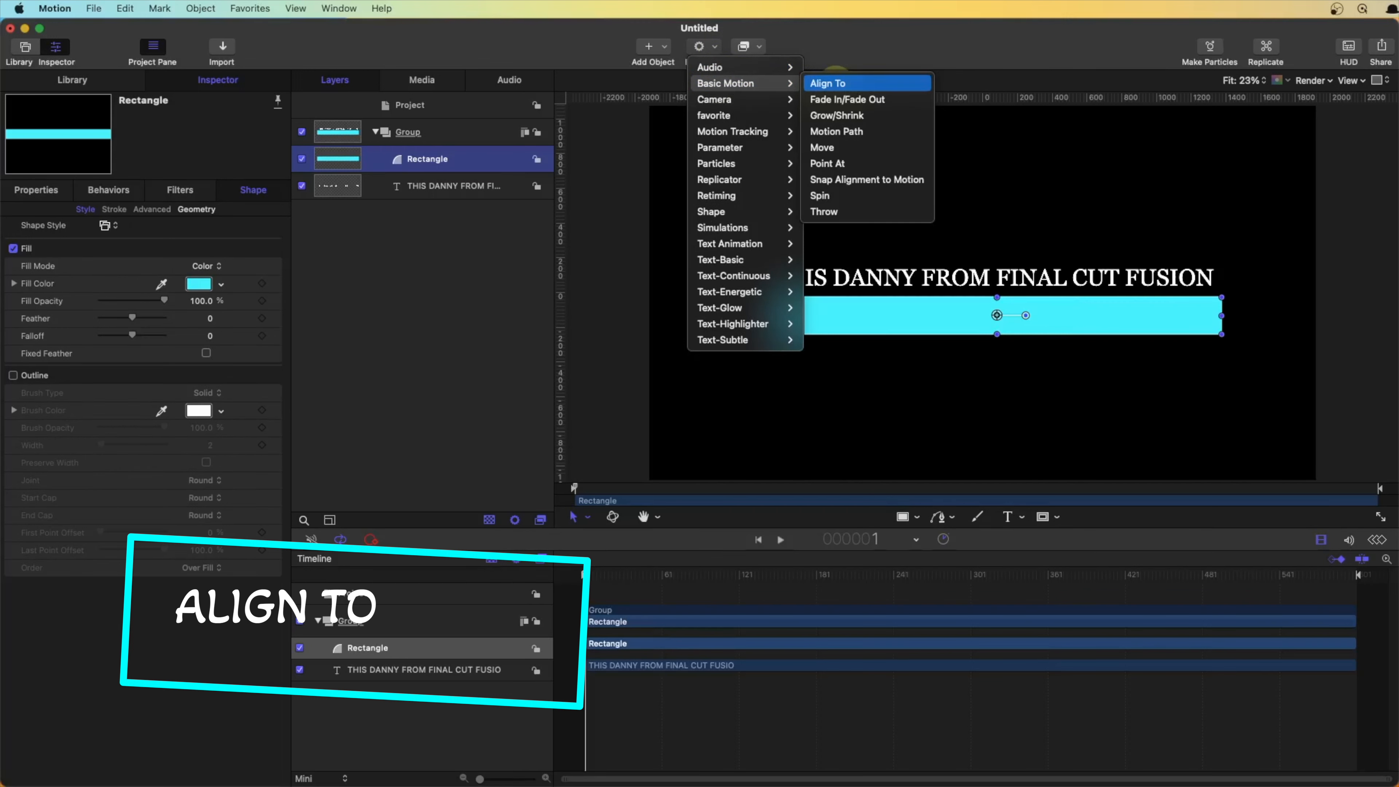
left_click(835, 83)
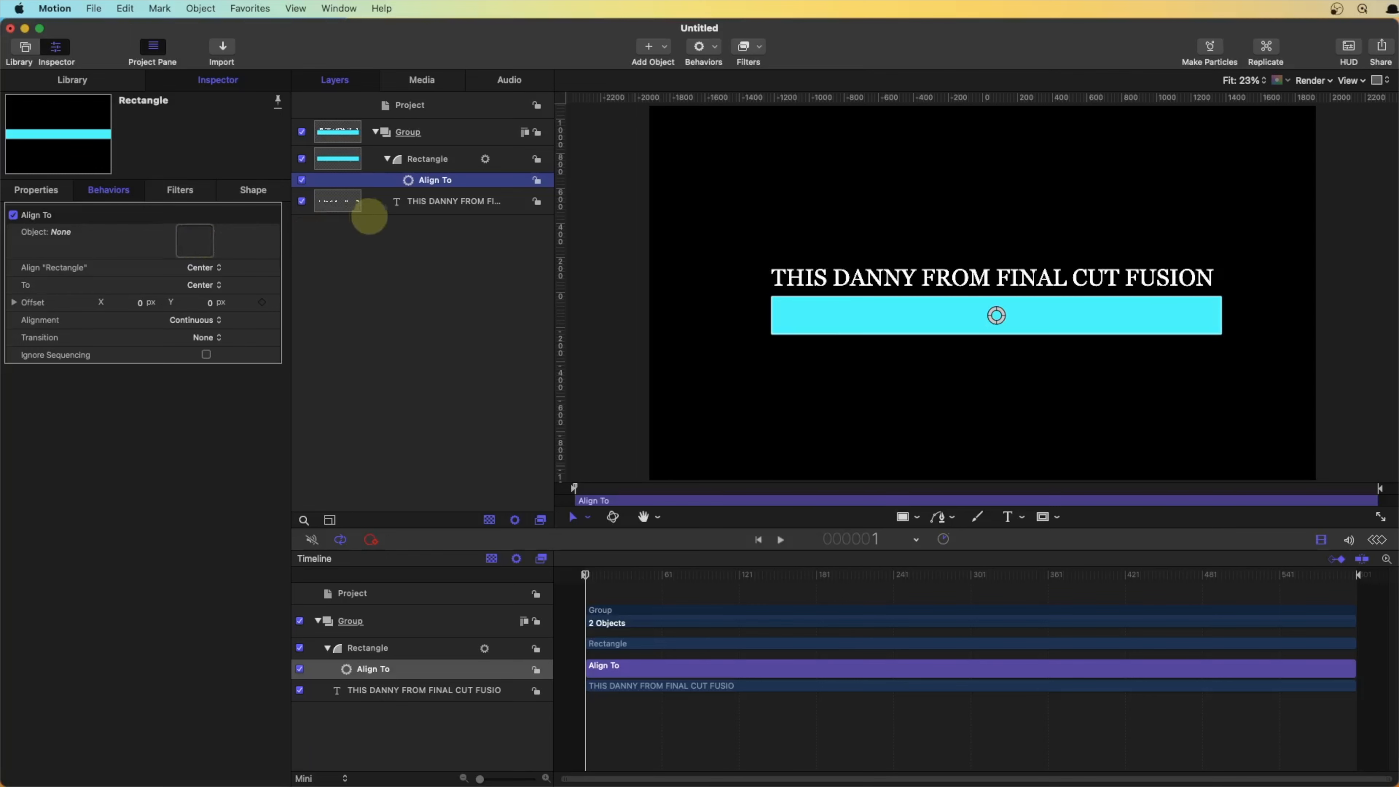
left_click_drag(415, 202, 191, 241)
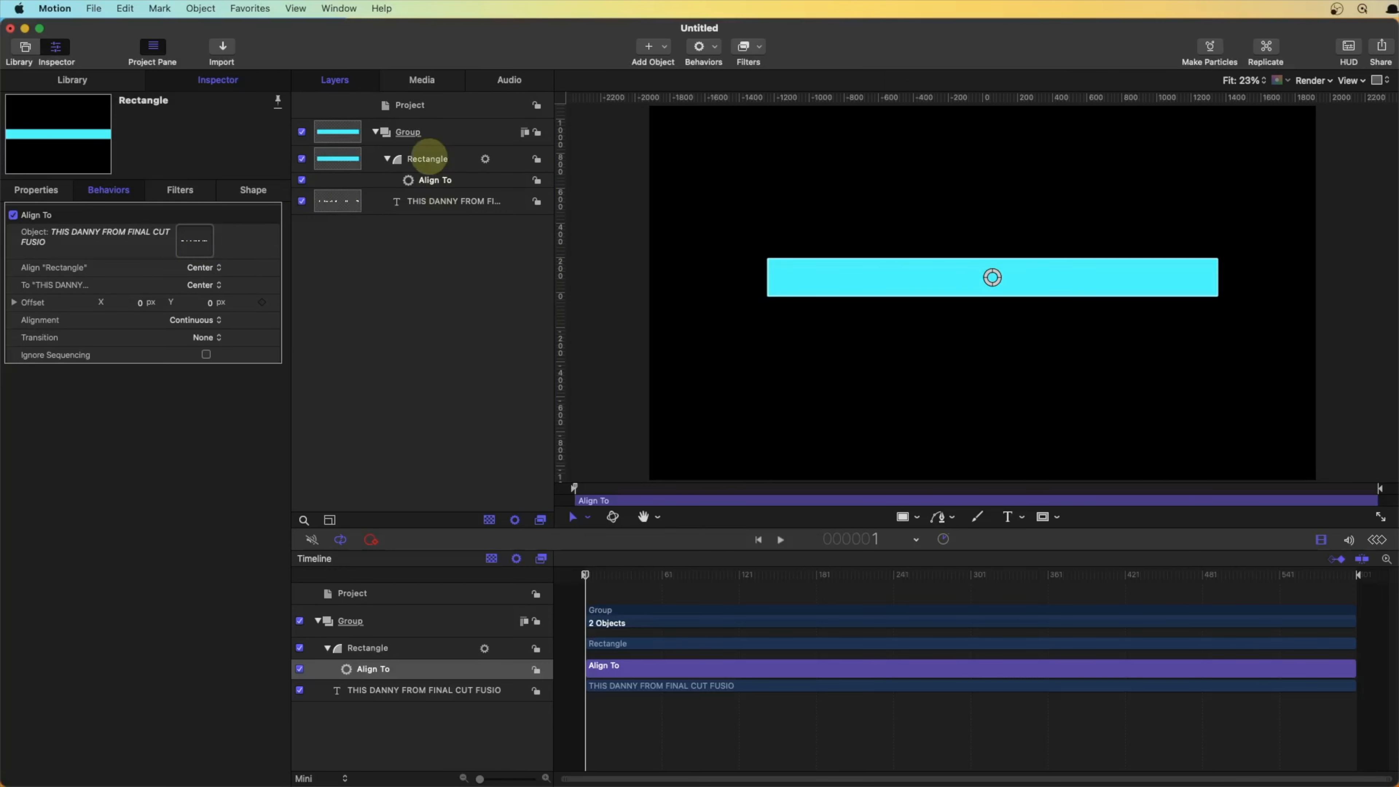
Send the rectangle behind the text and shift its Align To offset on the canvas to about 9.8 px in X.
left_click(423, 157)
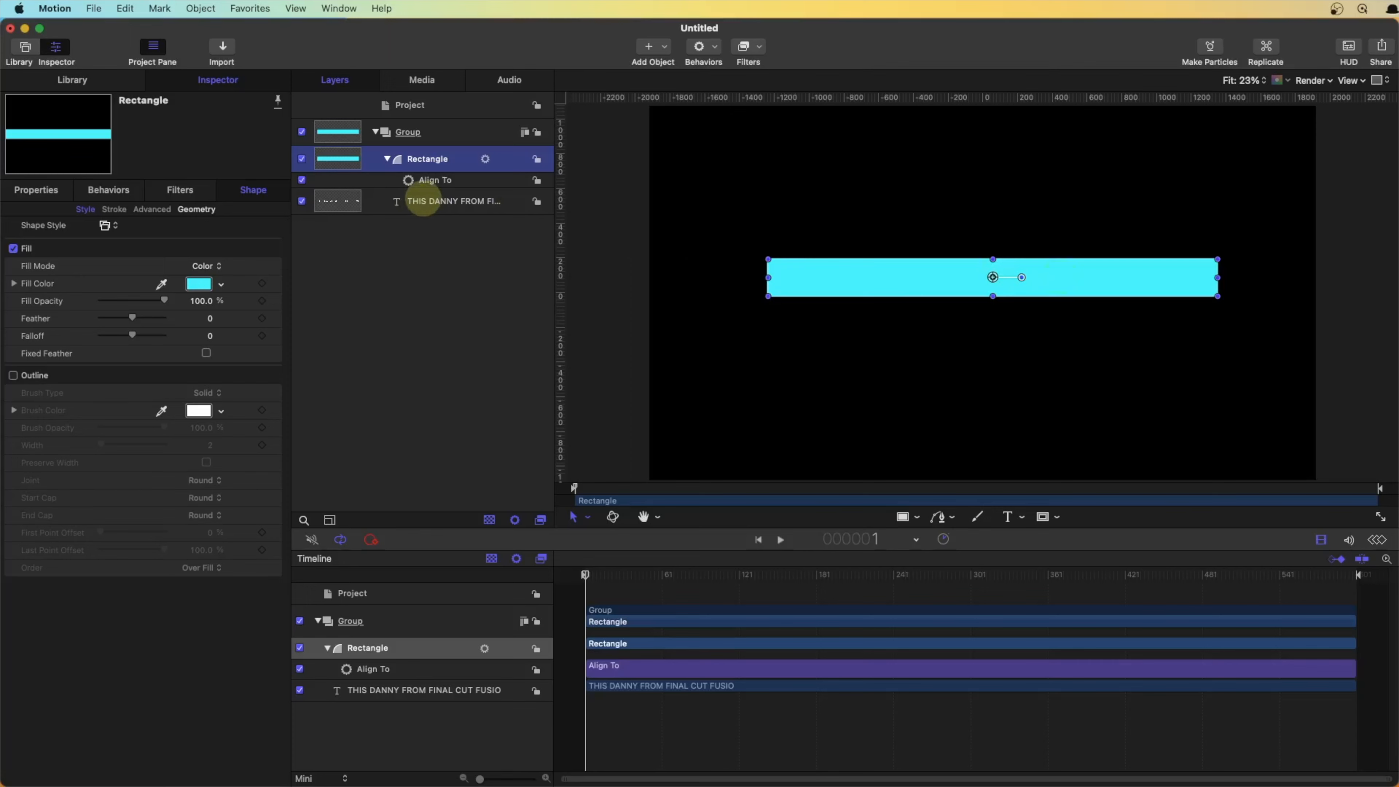
key("super+bracketleft")
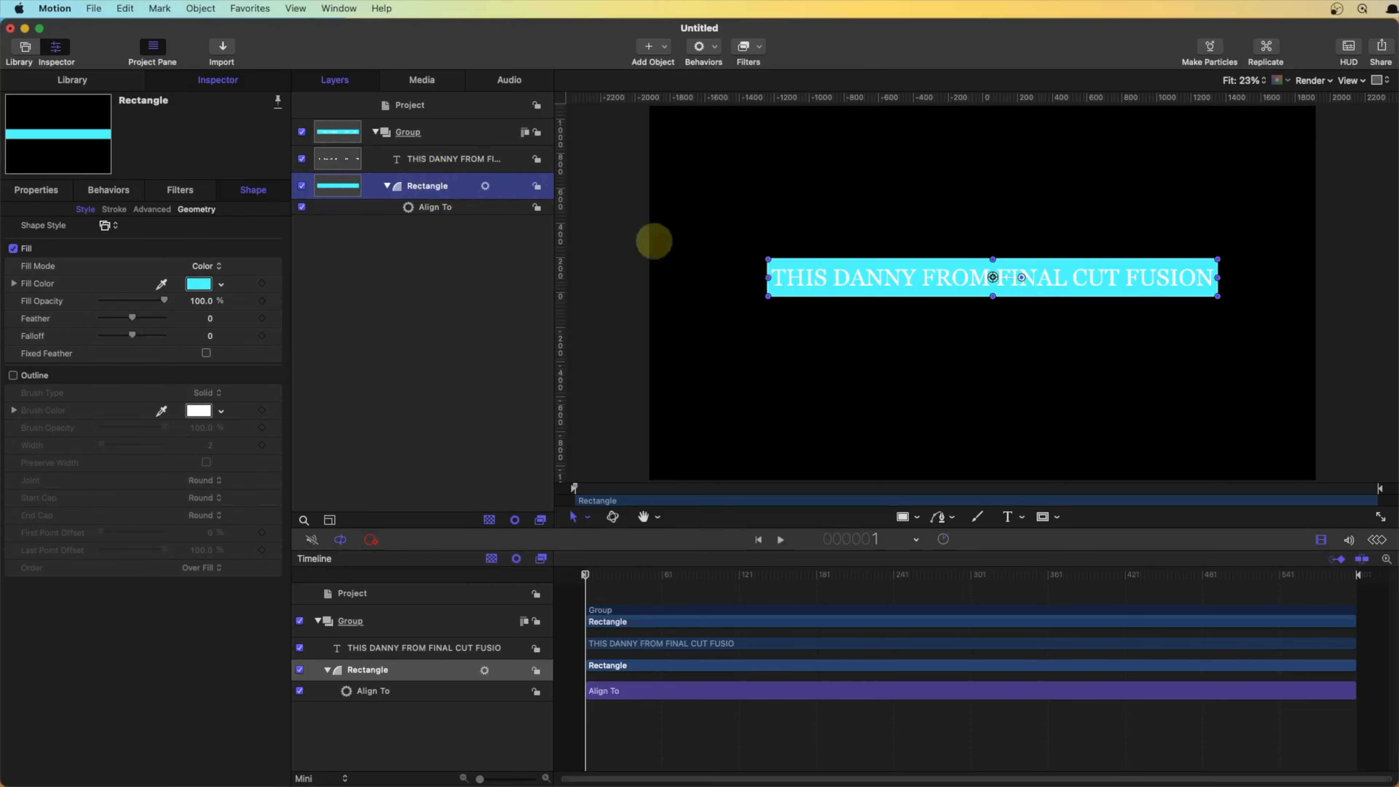
left_click(440, 207)
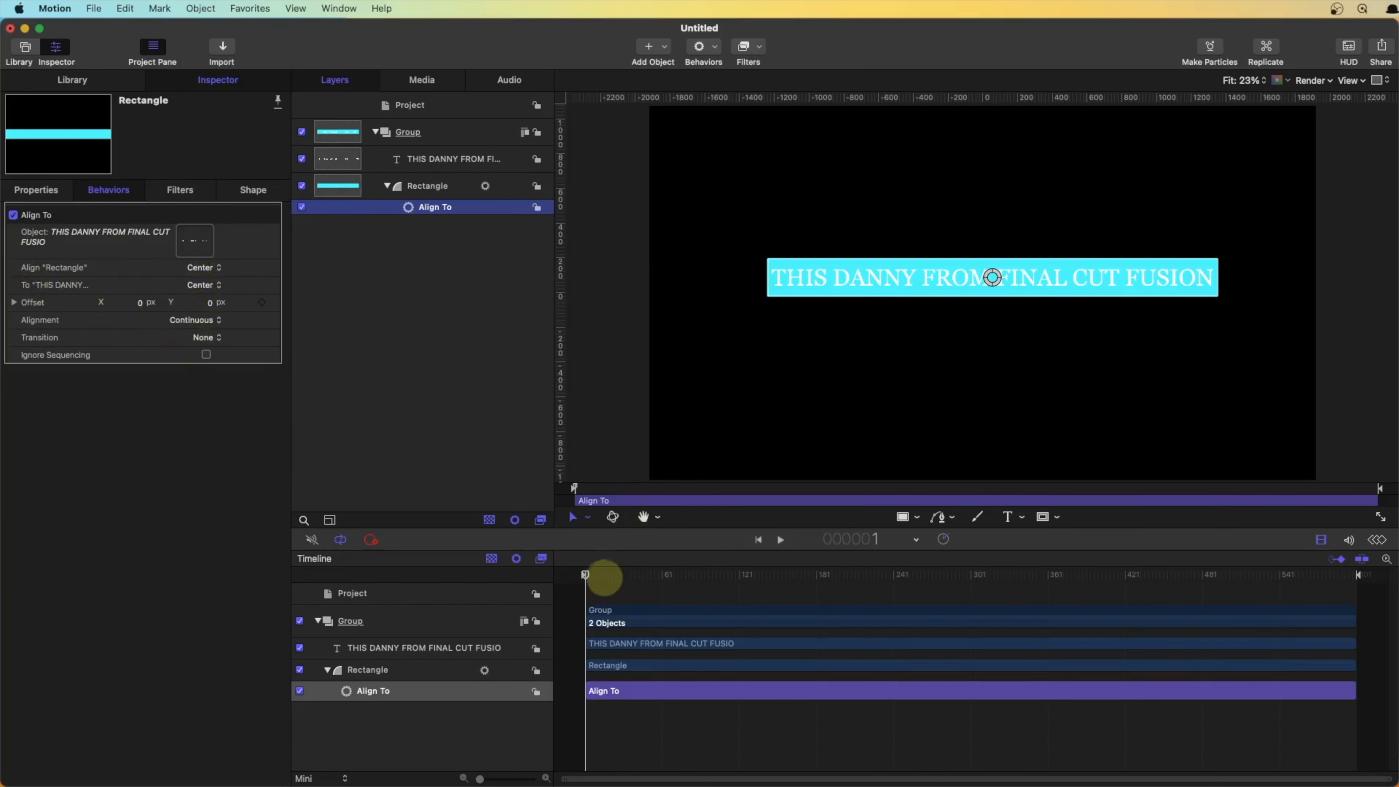
left_click_drag(600, 576, 865, 593)
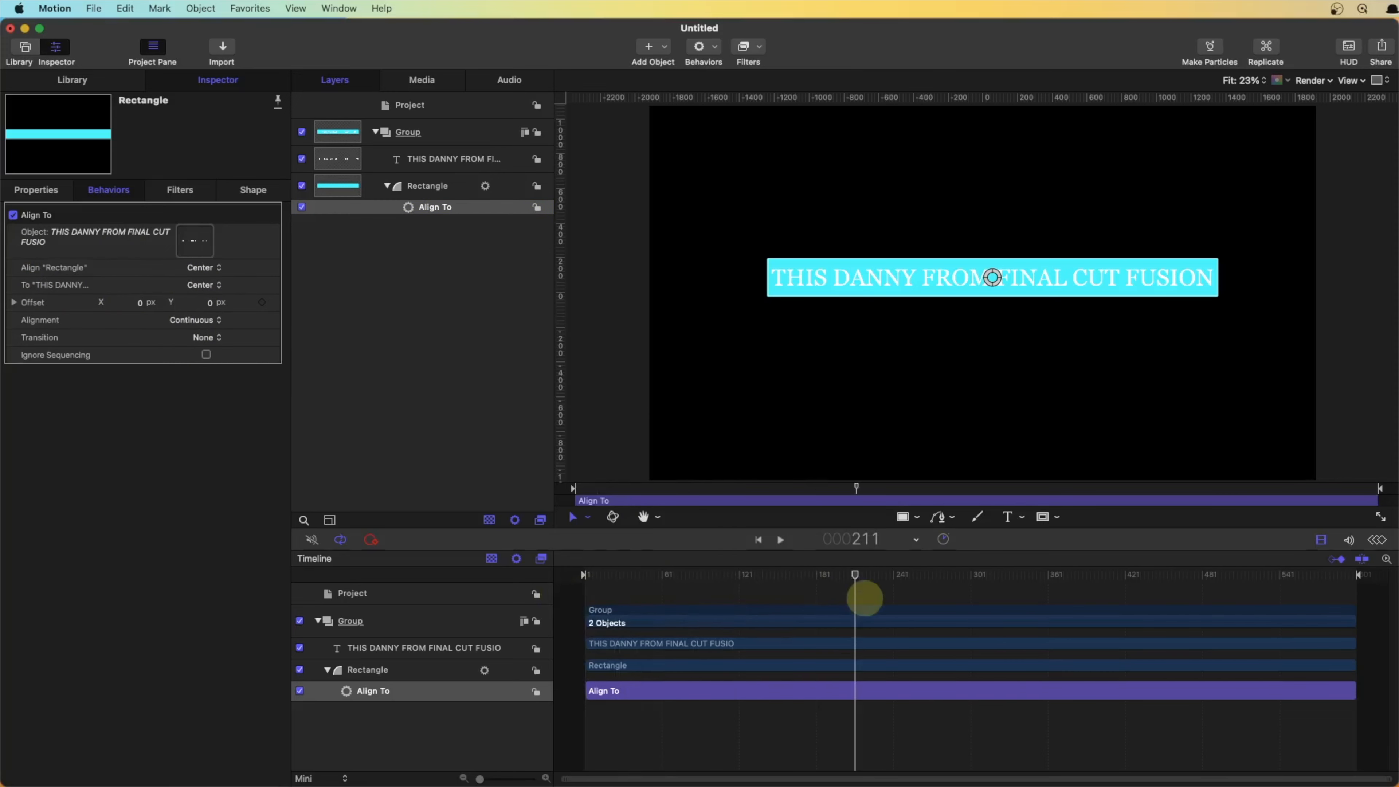
mouse_move(992, 278)
left_mouse_down()
mouse_move(996, 312)
mouse_move(977, 276)
mouse_move(995, 277)
left_mouse_up()
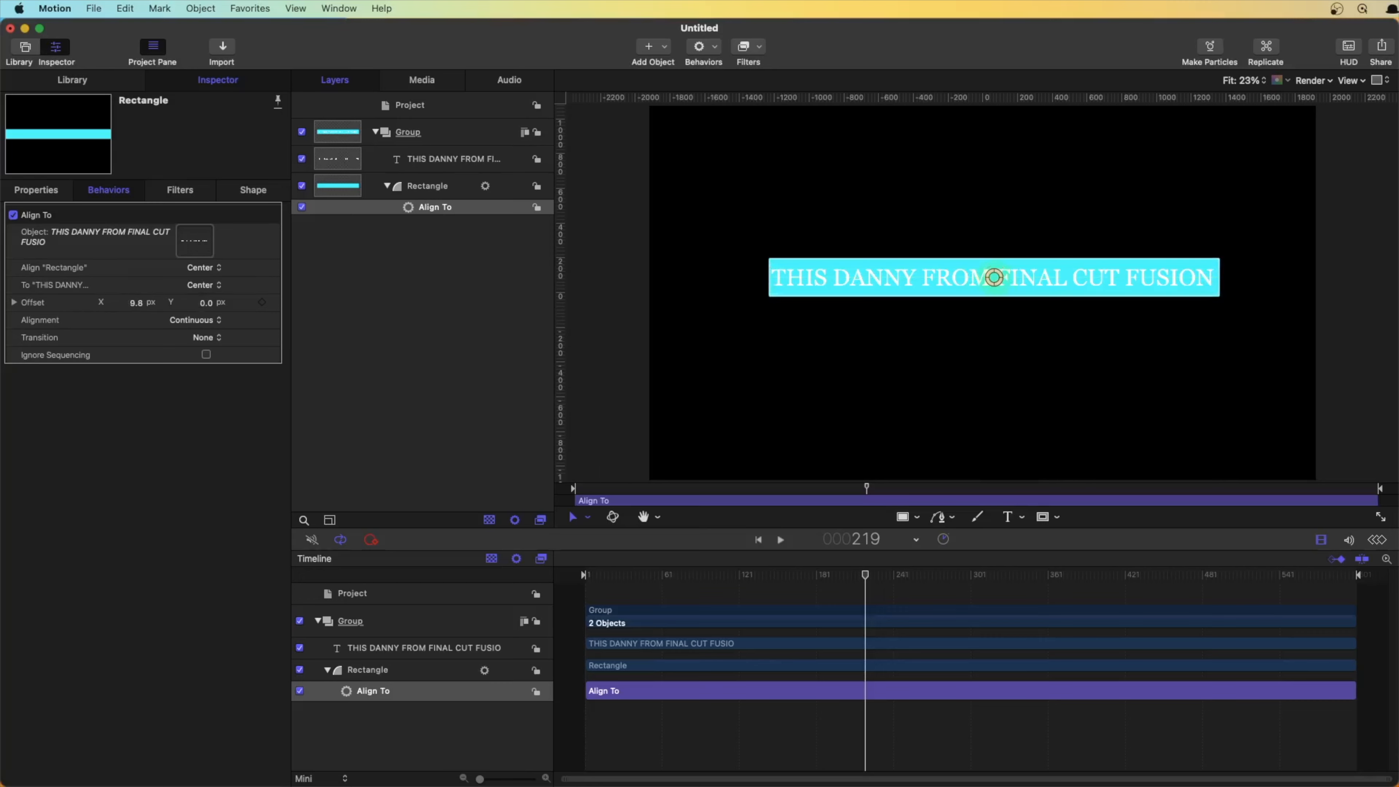
Reposition the text line on the canvas, moving it down to just below the middle of the frame.
left_click(392, 164)
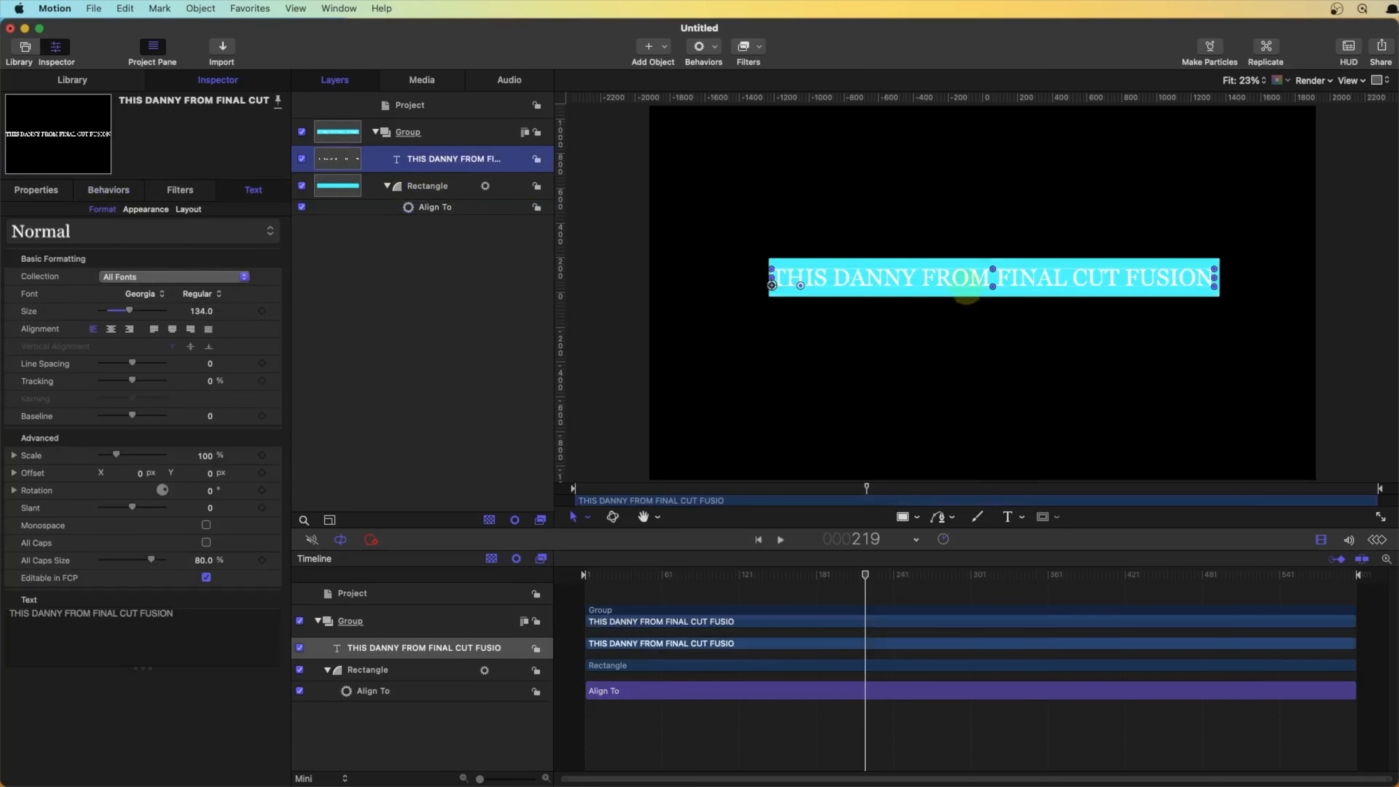
mouse_move(967, 296)
left_mouse_down()
mouse_move(974, 287)
mouse_move(977, 348)
mouse_move(929, 347)
mouse_move(931, 288)
mouse_move(970, 289)
left_mouse_up()
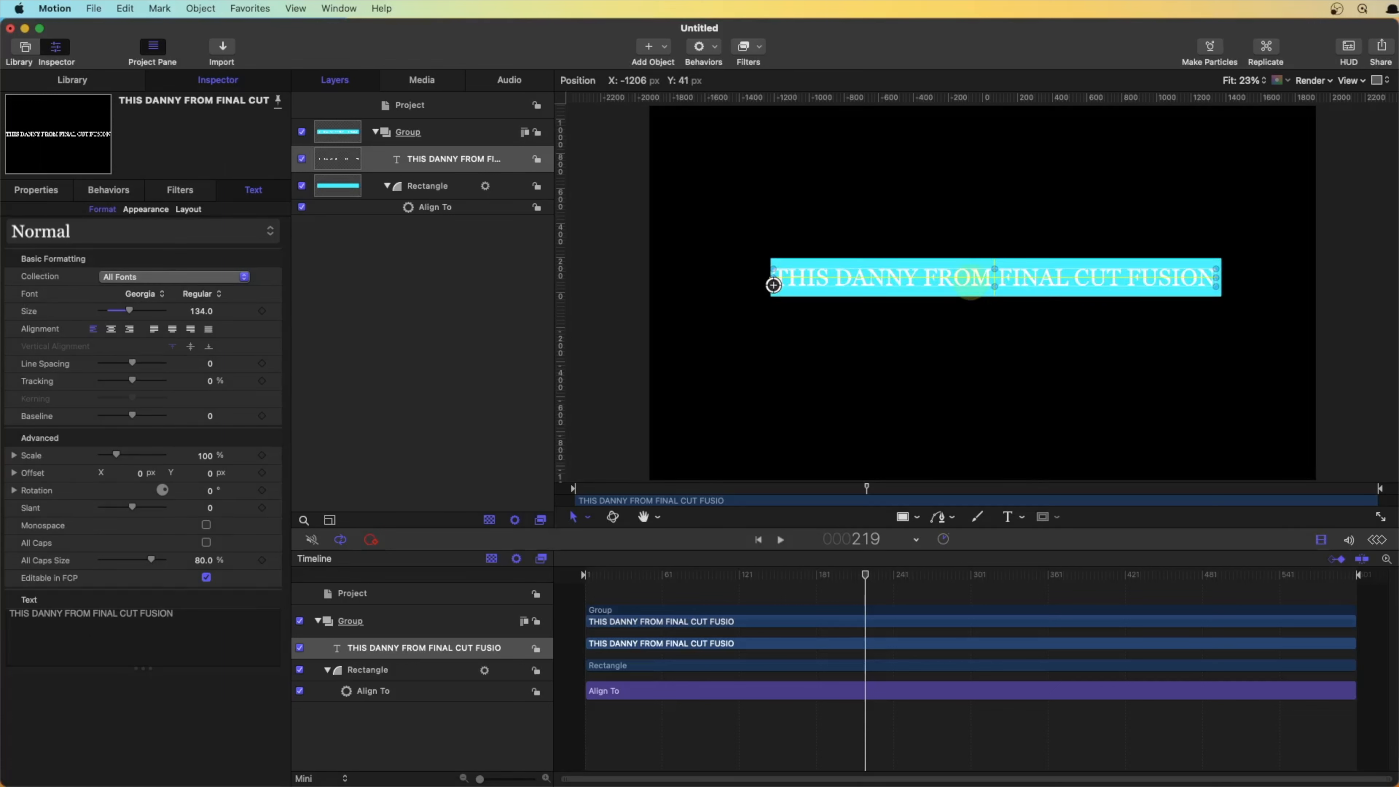
left_click_drag(970, 289, 979, 299)
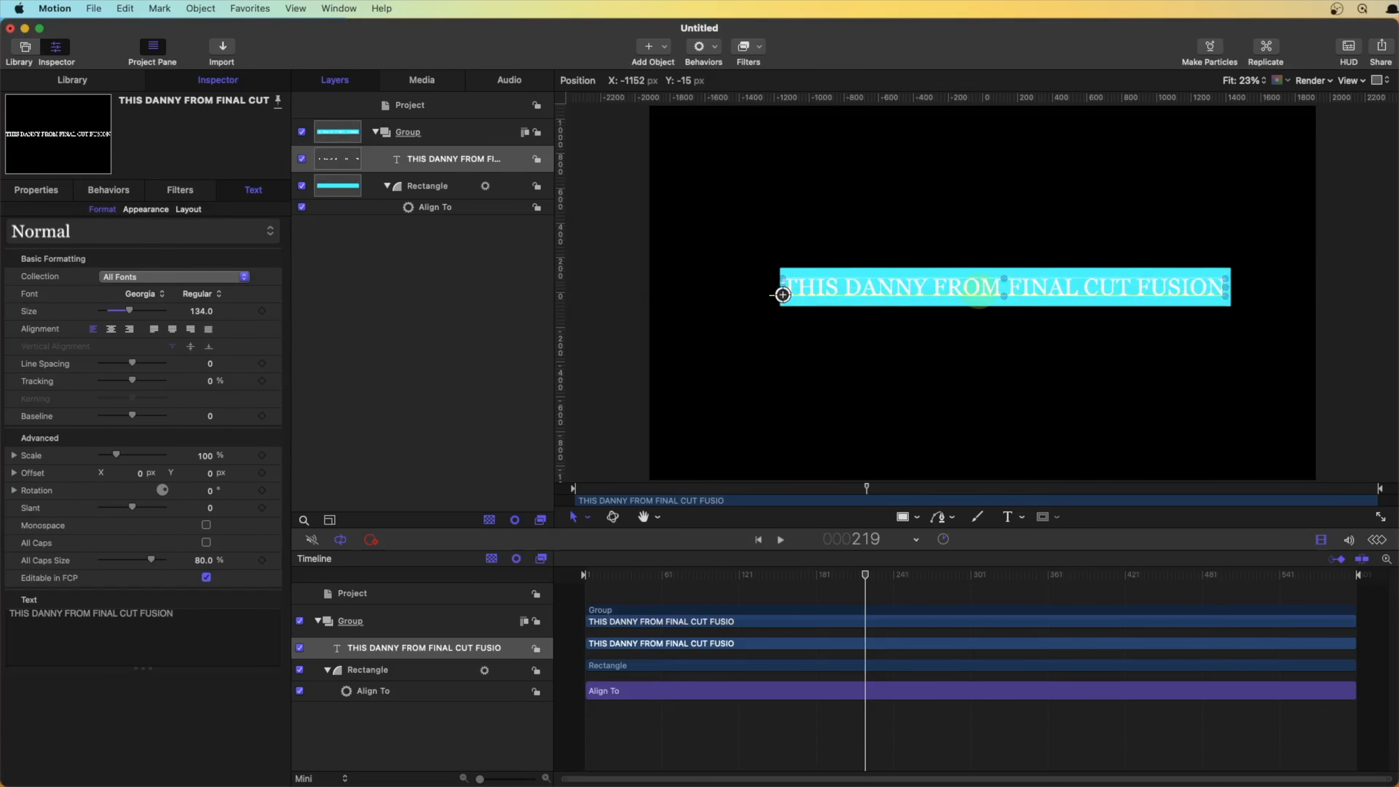
left_click_drag(782, 295, 781, 320)
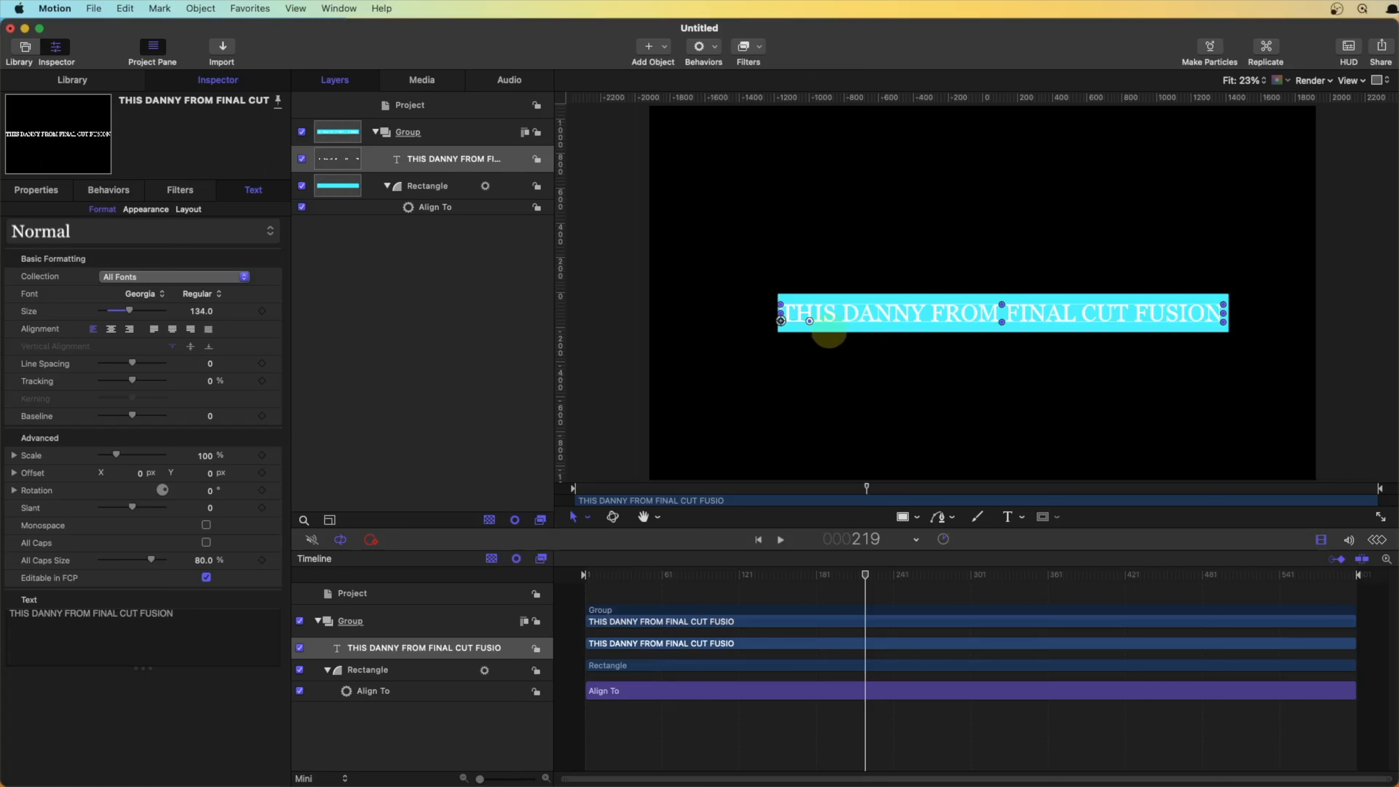
left_click_drag(781, 321, 749, 347)
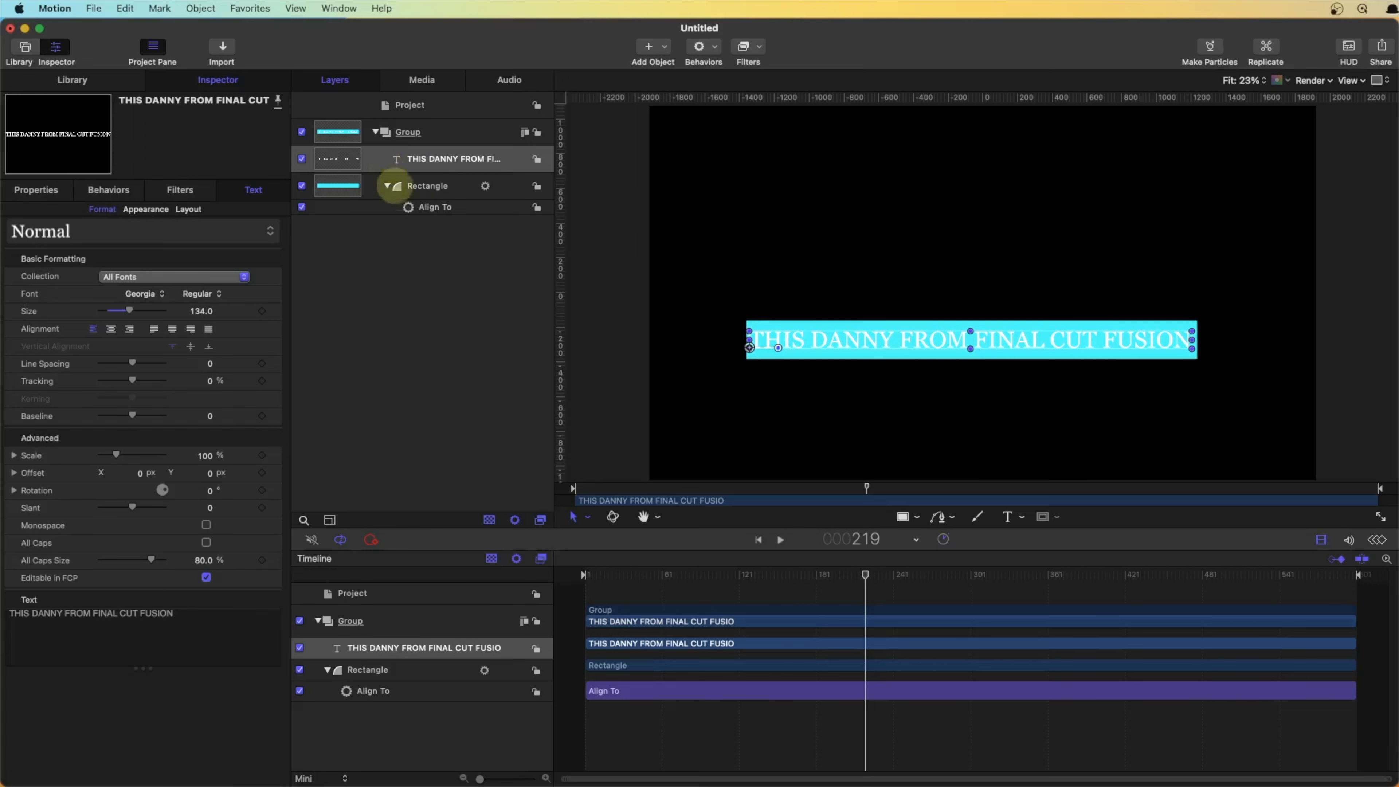
Experiment with the Align To X offset and finish with the rectangle centered behind the text at about 11.27 px.
left_click(422, 207)
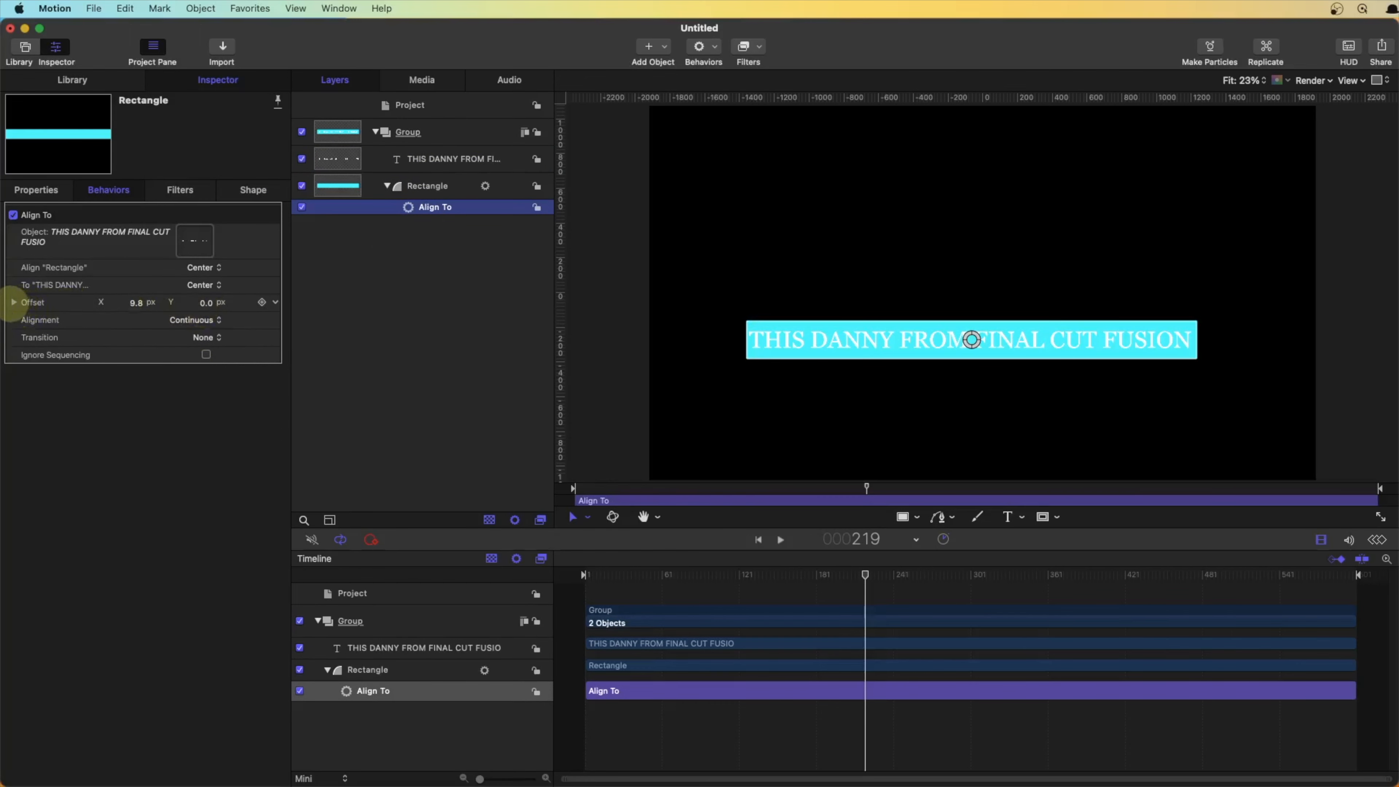
left_click(13, 302)
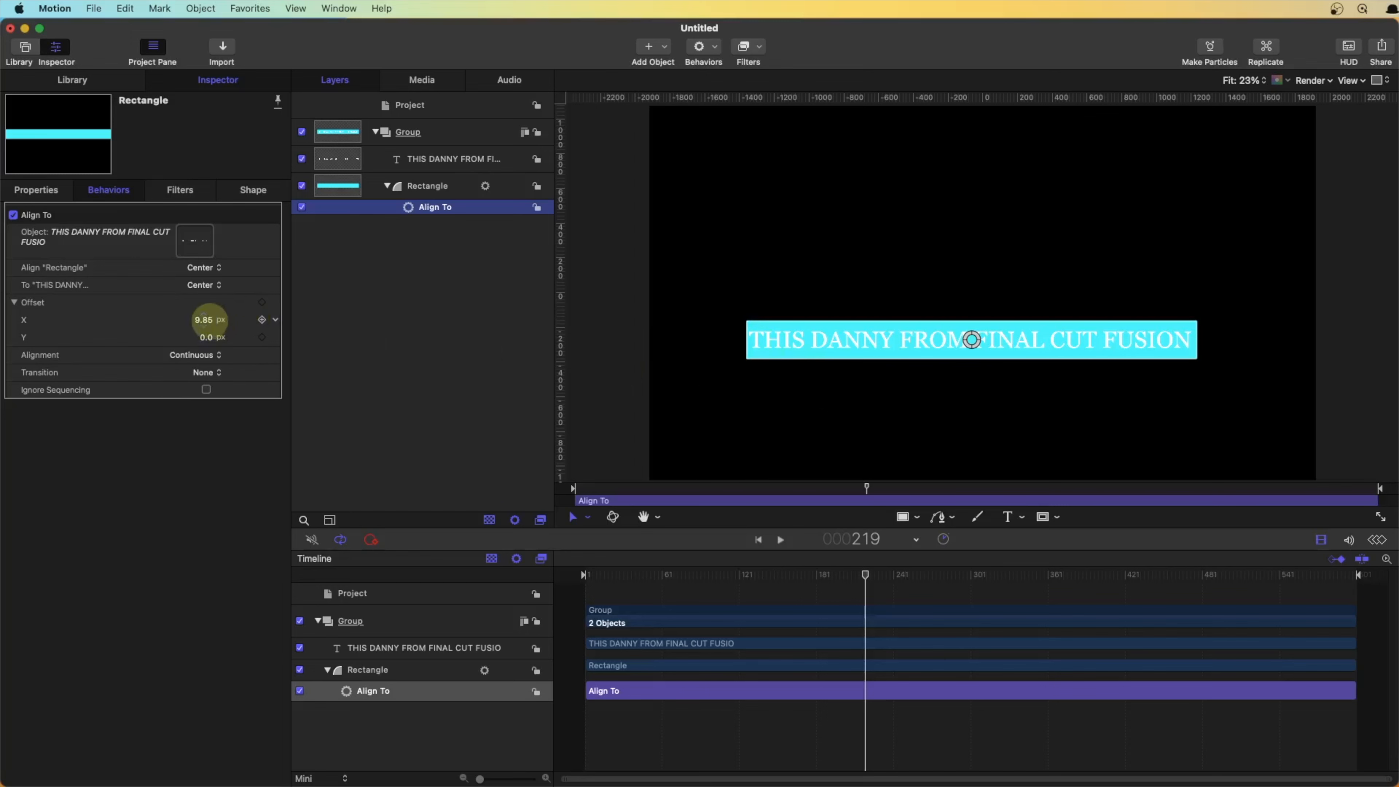
left_click_drag(203, 319, 203, 319)
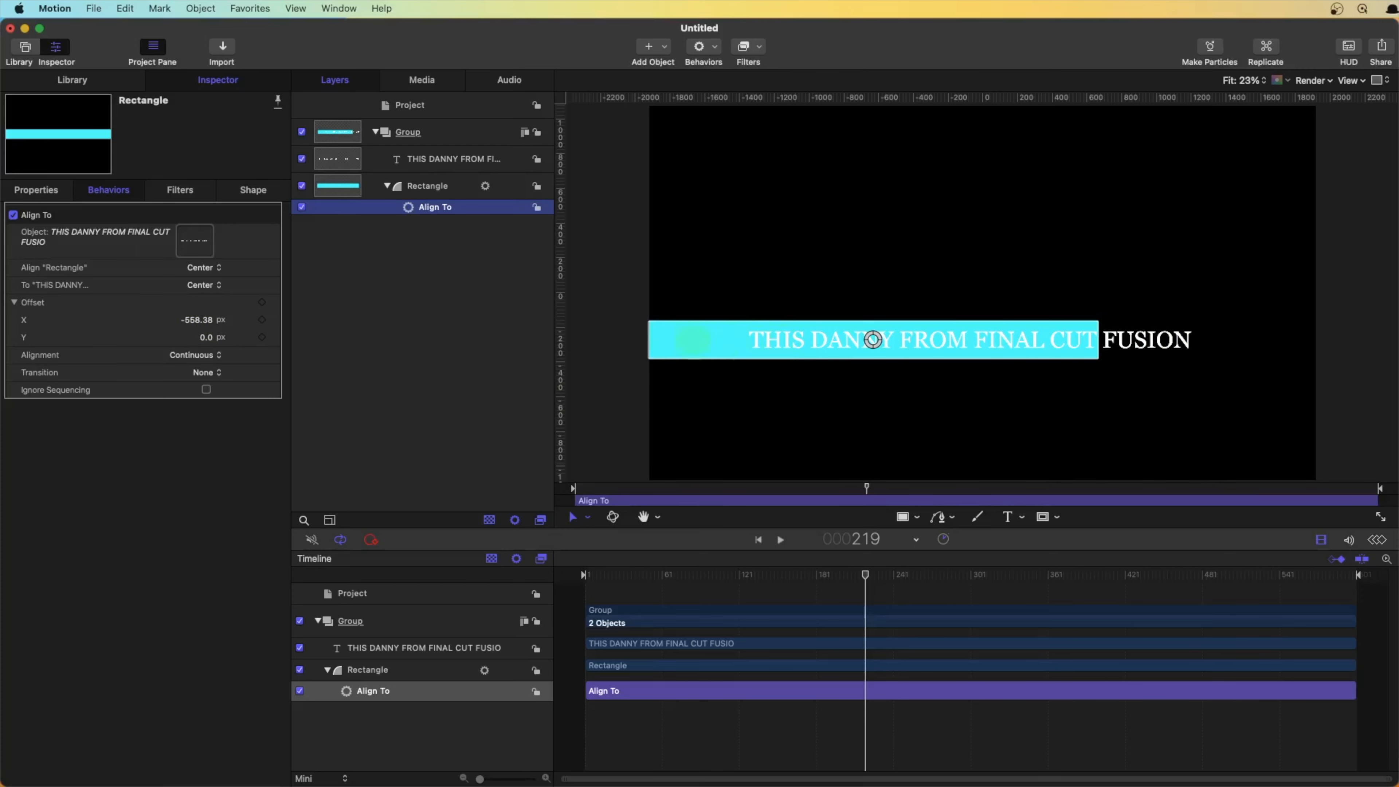
mouse_move(872, 340)
left_mouse_down()
mouse_move(909, 365)
mouse_move(887, 339)
left_mouse_up()
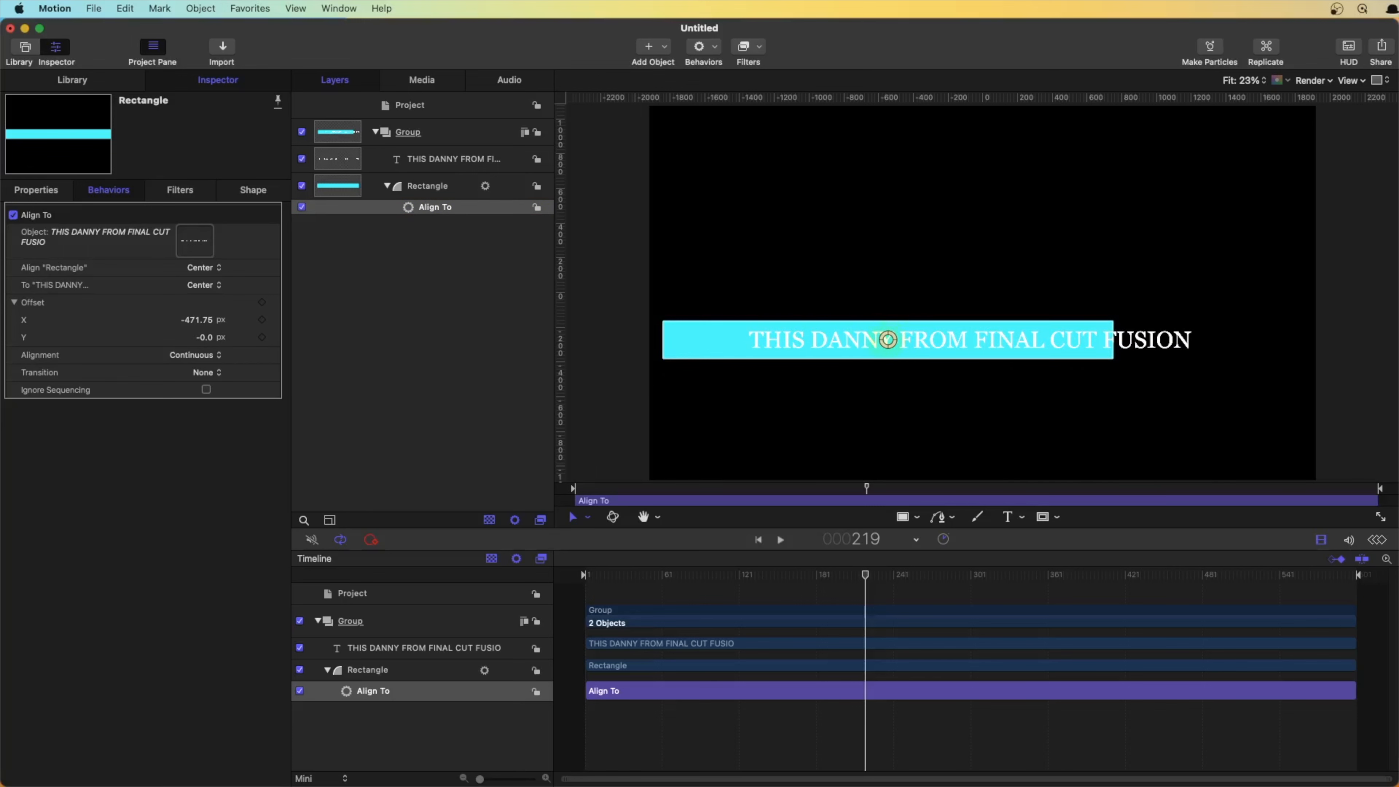
left_click_drag(887, 339, 972, 340)
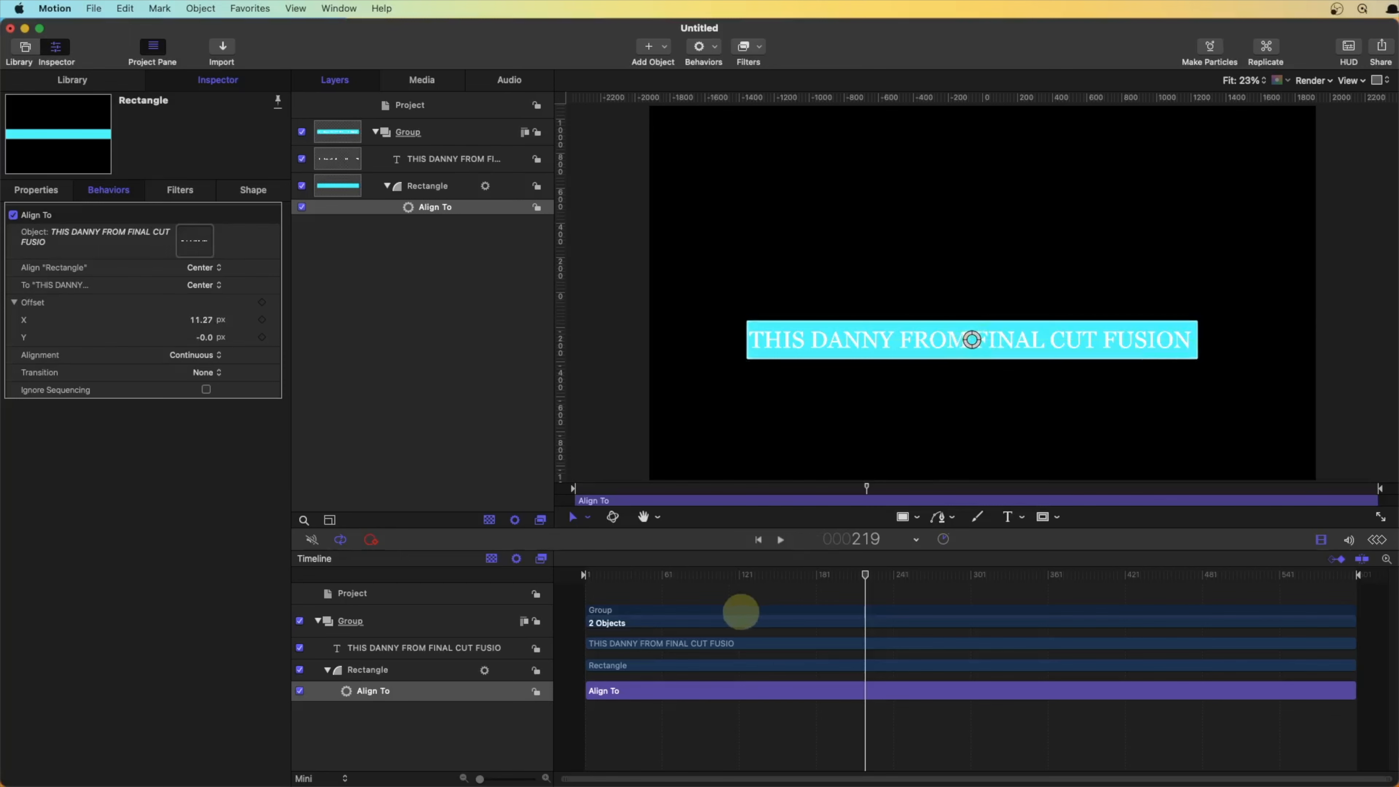
Scrub through the early frames of the timeline to check the rectangle's alignment with the text.
left_click_drag(665, 573, 610, 573)
left_click_drag(611, 578, 684, 603)
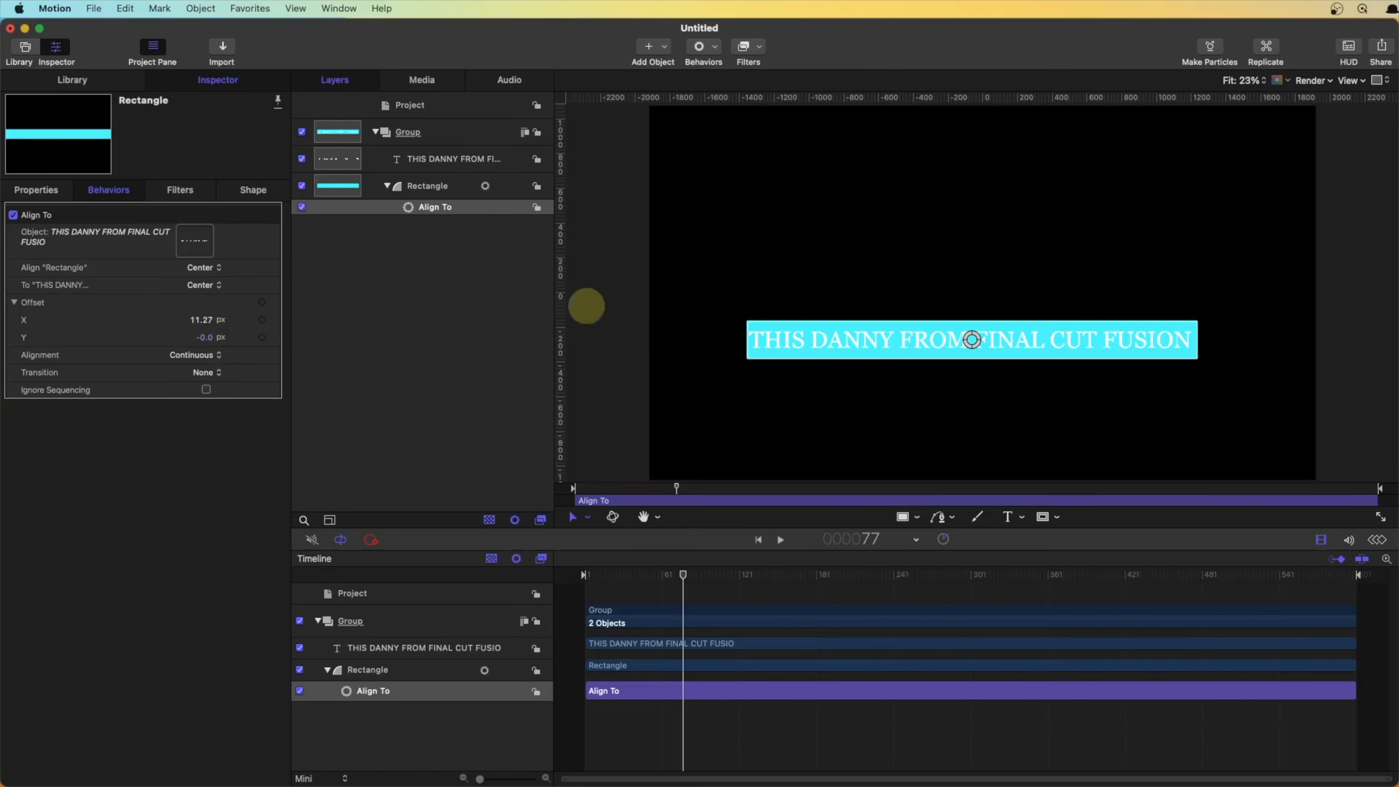
left_click(374, 234)
left_click(593, 575)
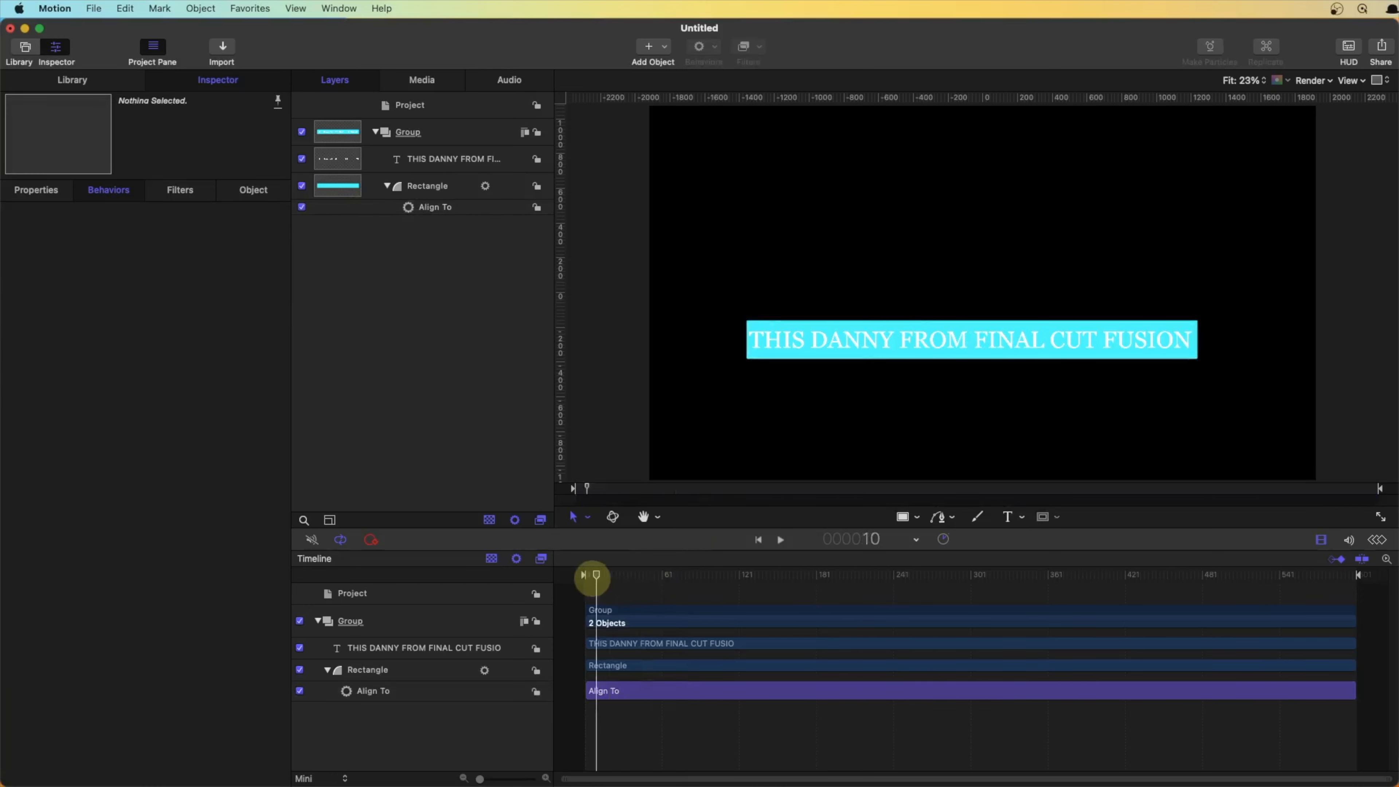
left_click_drag(593, 575, 621, 576)
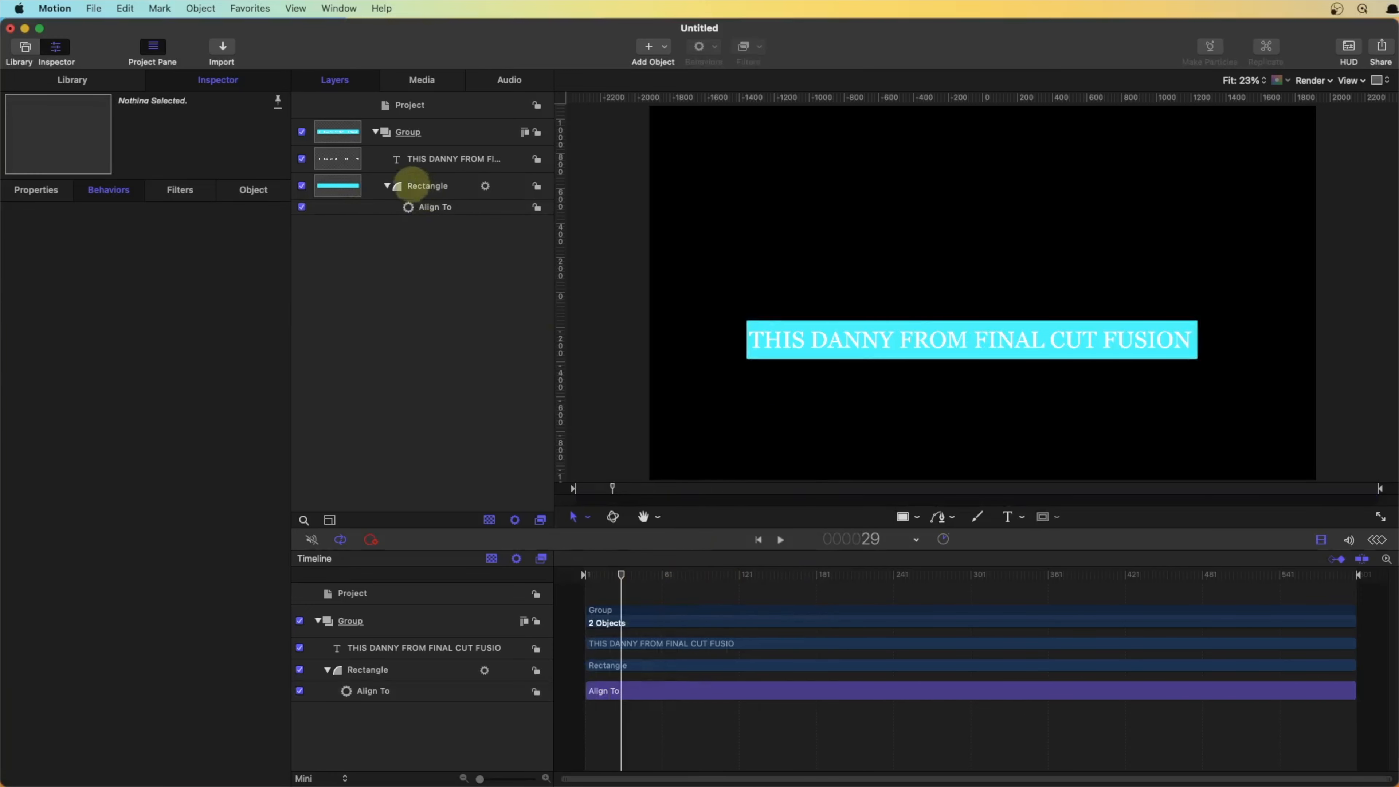
Append "please subscribe" to the end of the title text to test how the background rectangle follows a longer line.
left_click(409, 158)
left_click(193, 615)
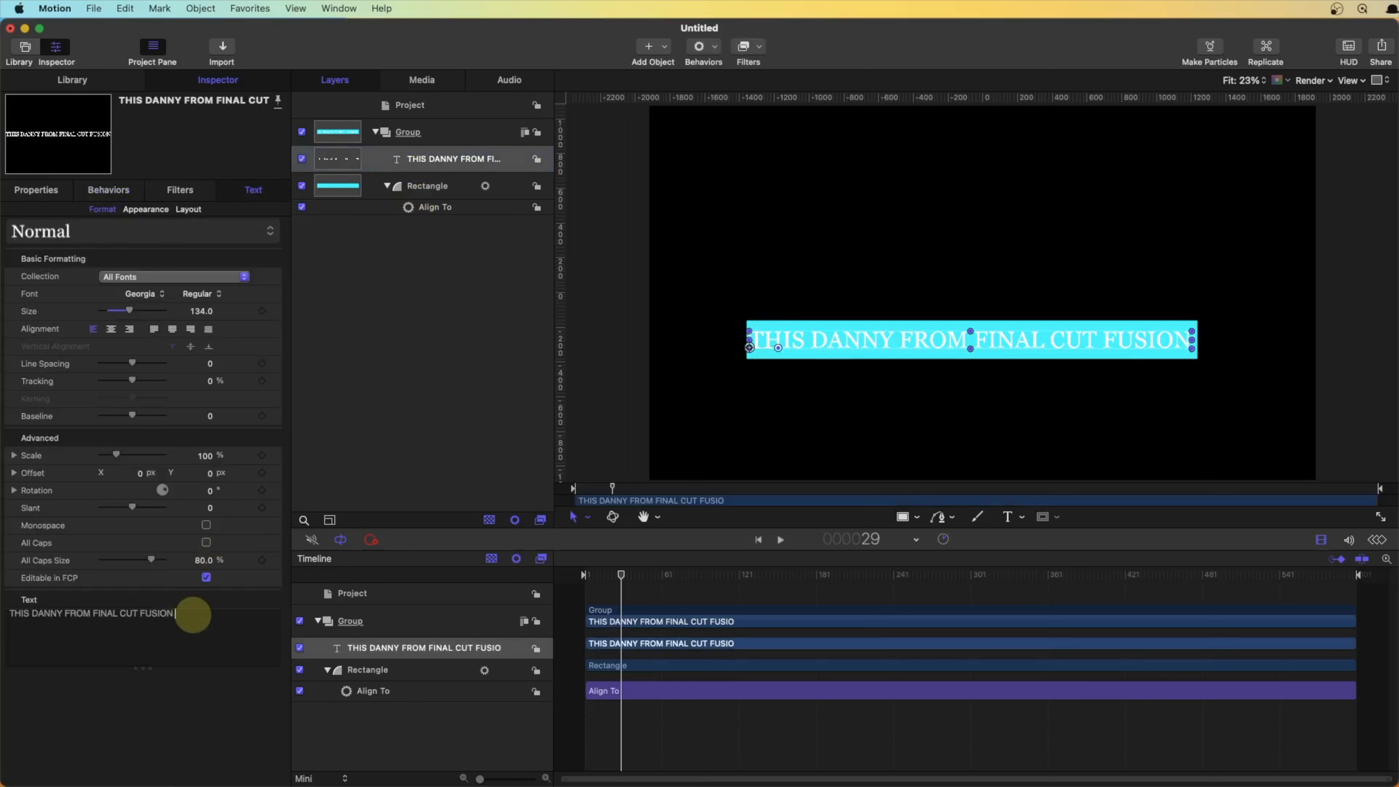
type("hi")
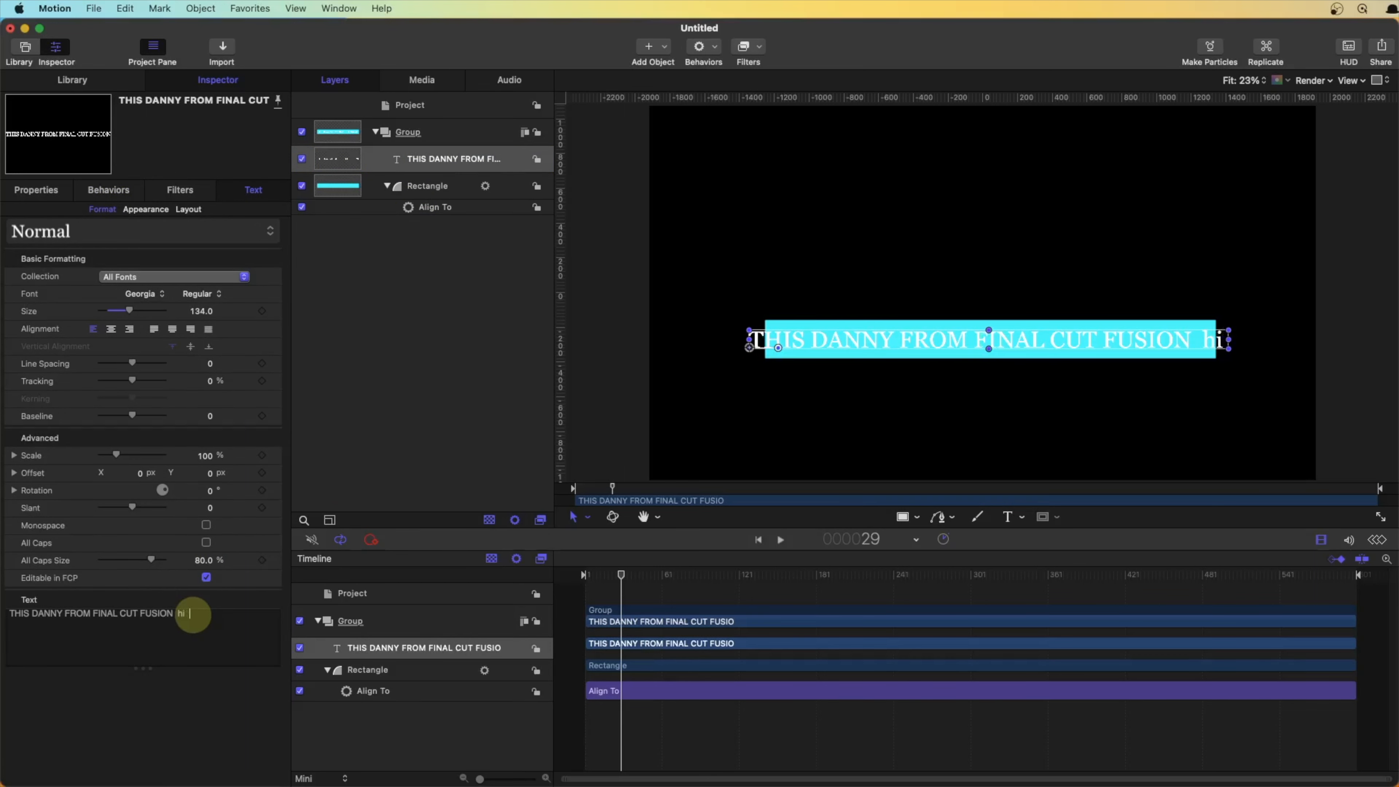
key("BackSpace")
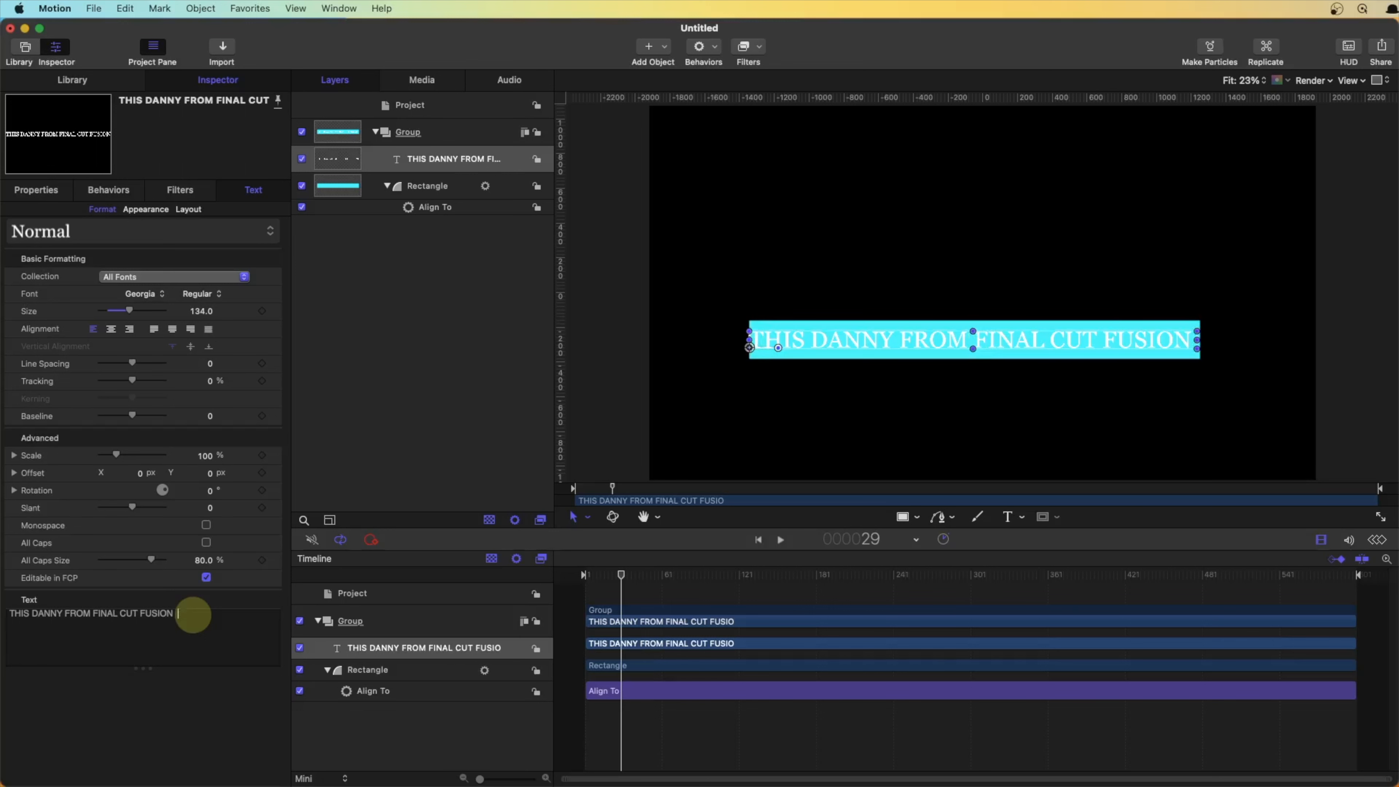
type("please")
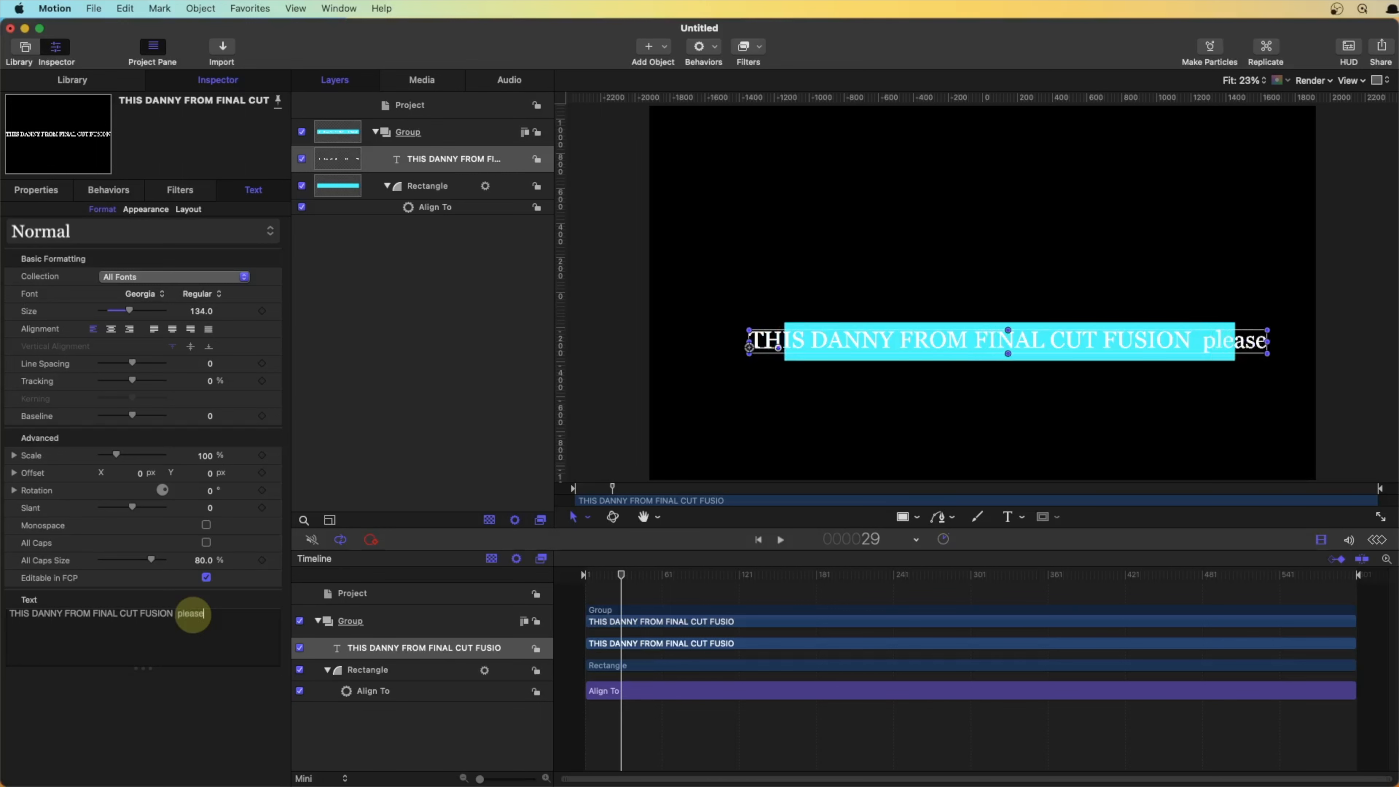
type(" subcribe")
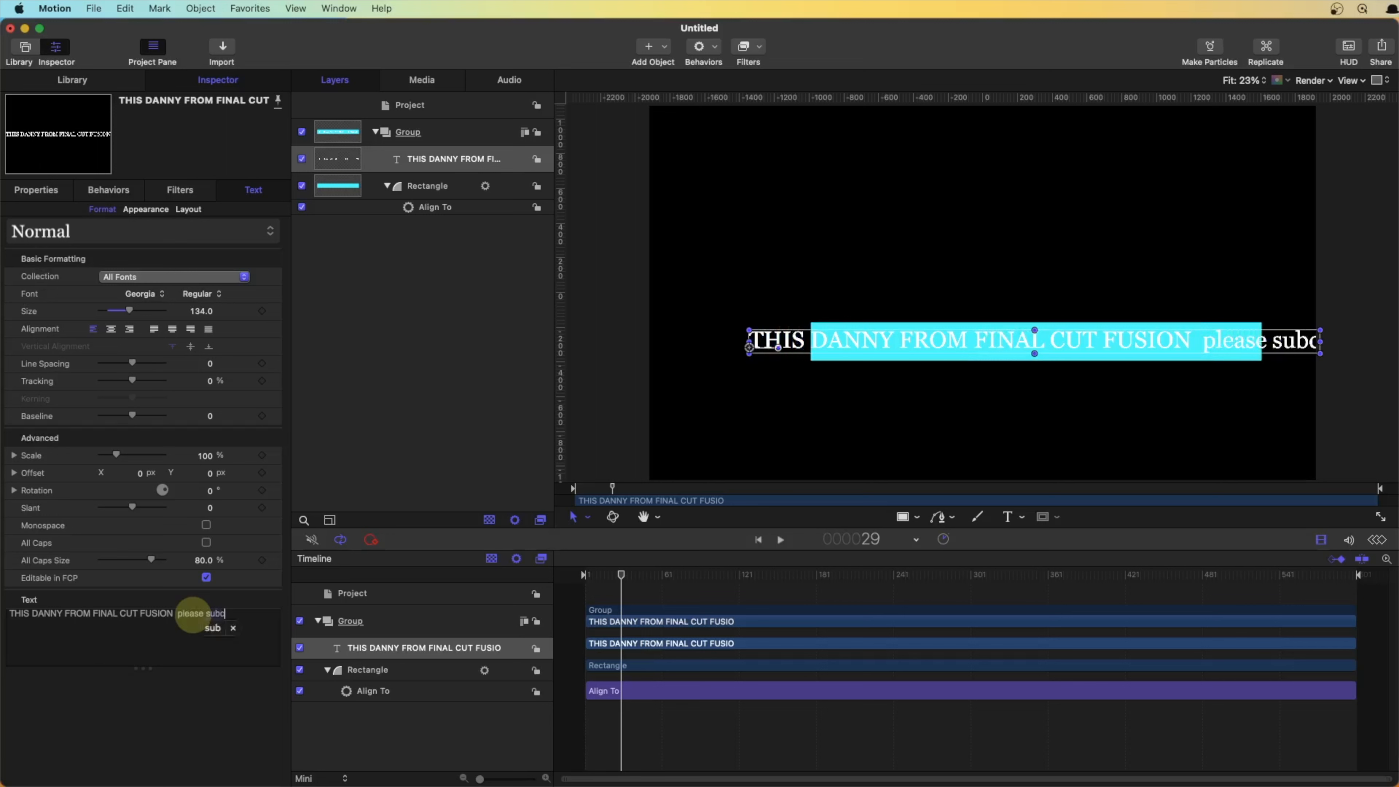
key("BackSpace")
key("BackSpace")
key("BackSpace")
key("BackSpace")
key("BackSpace")
key("BackSpace")
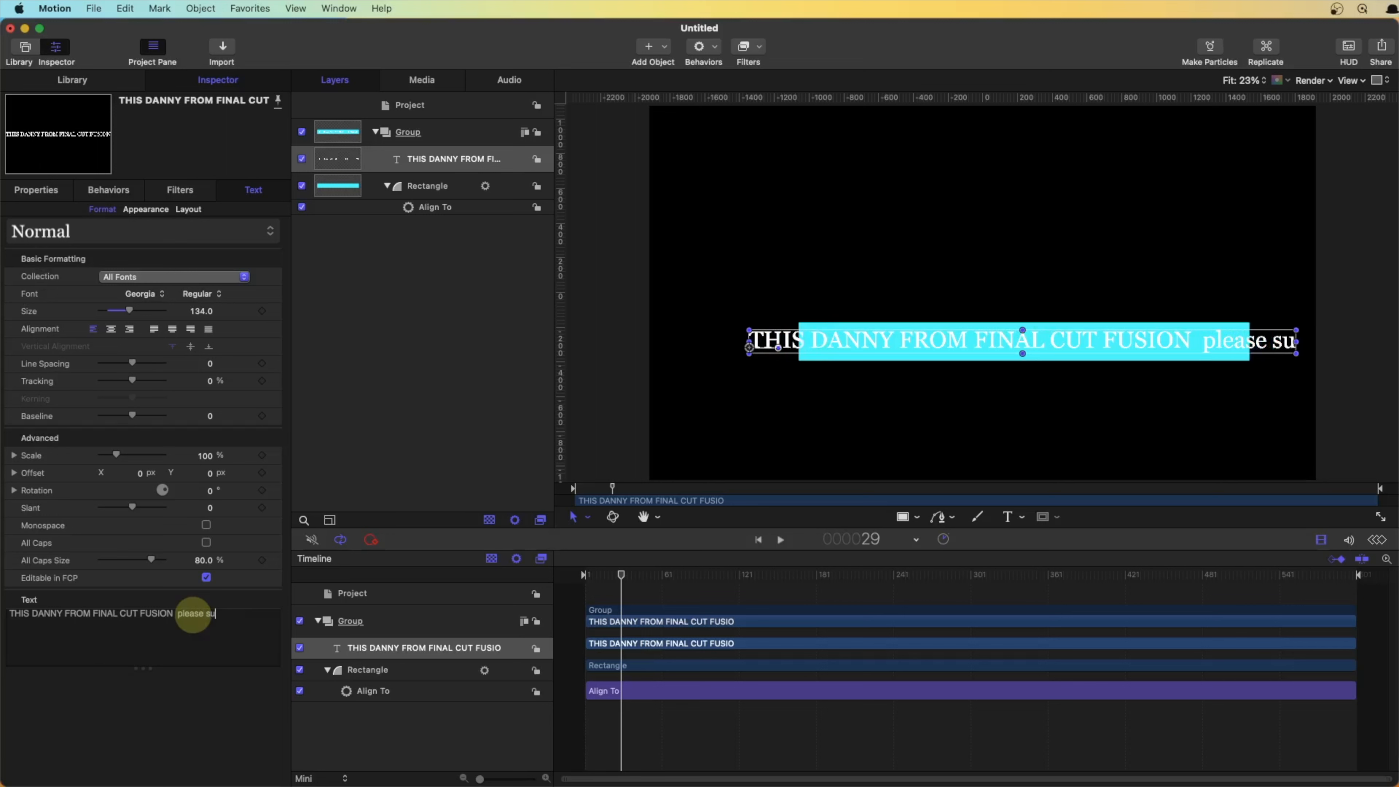
type("bscrib")
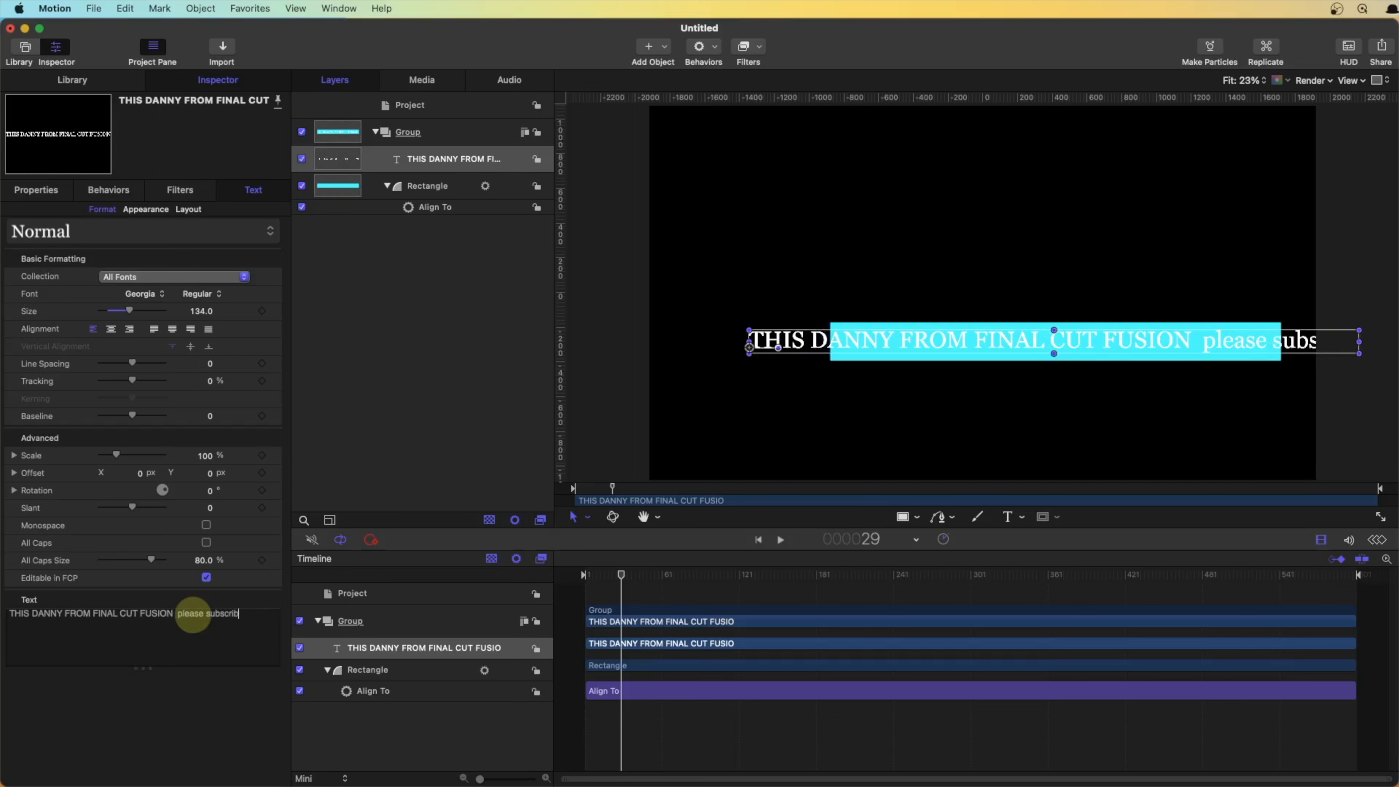
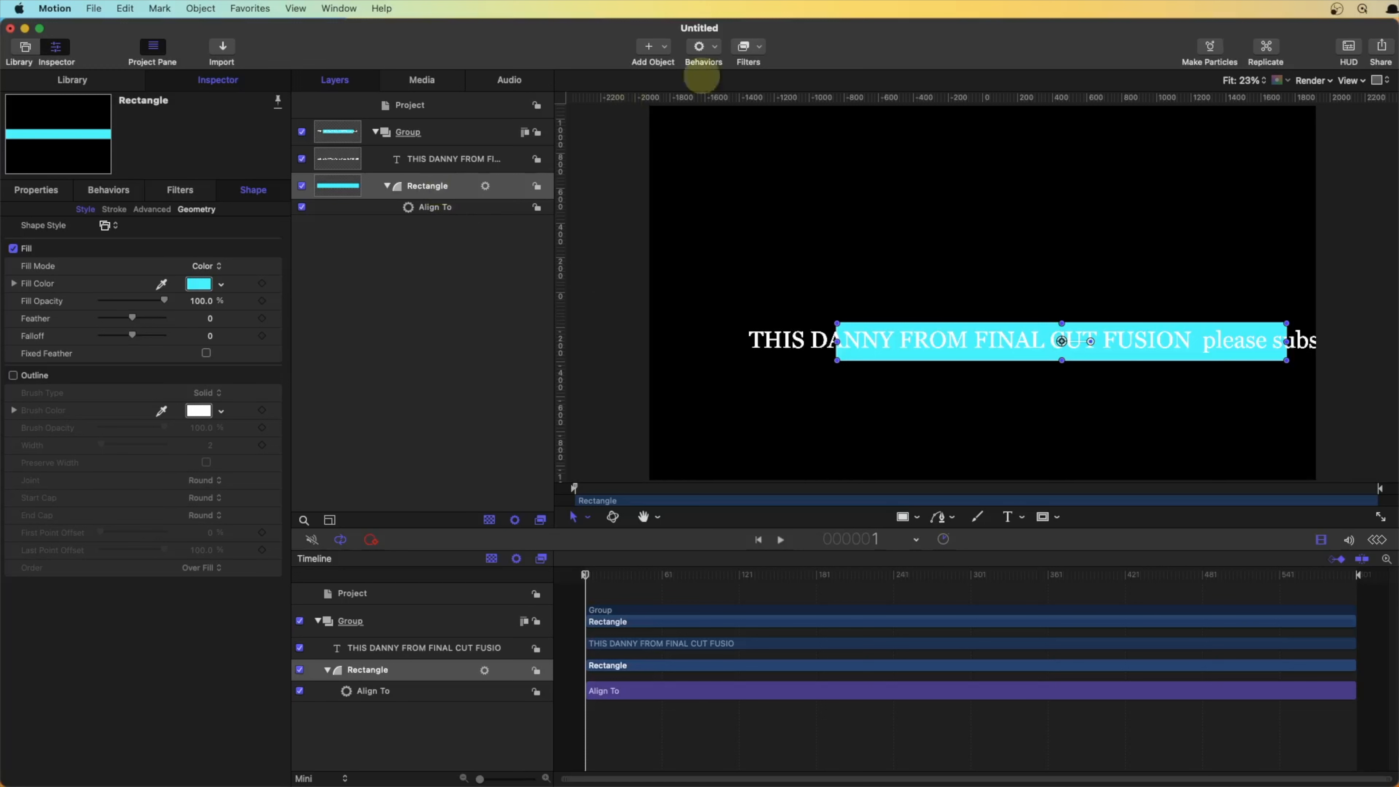
Add a Link parameter behavior to the rectangle.
left_click(715, 45)
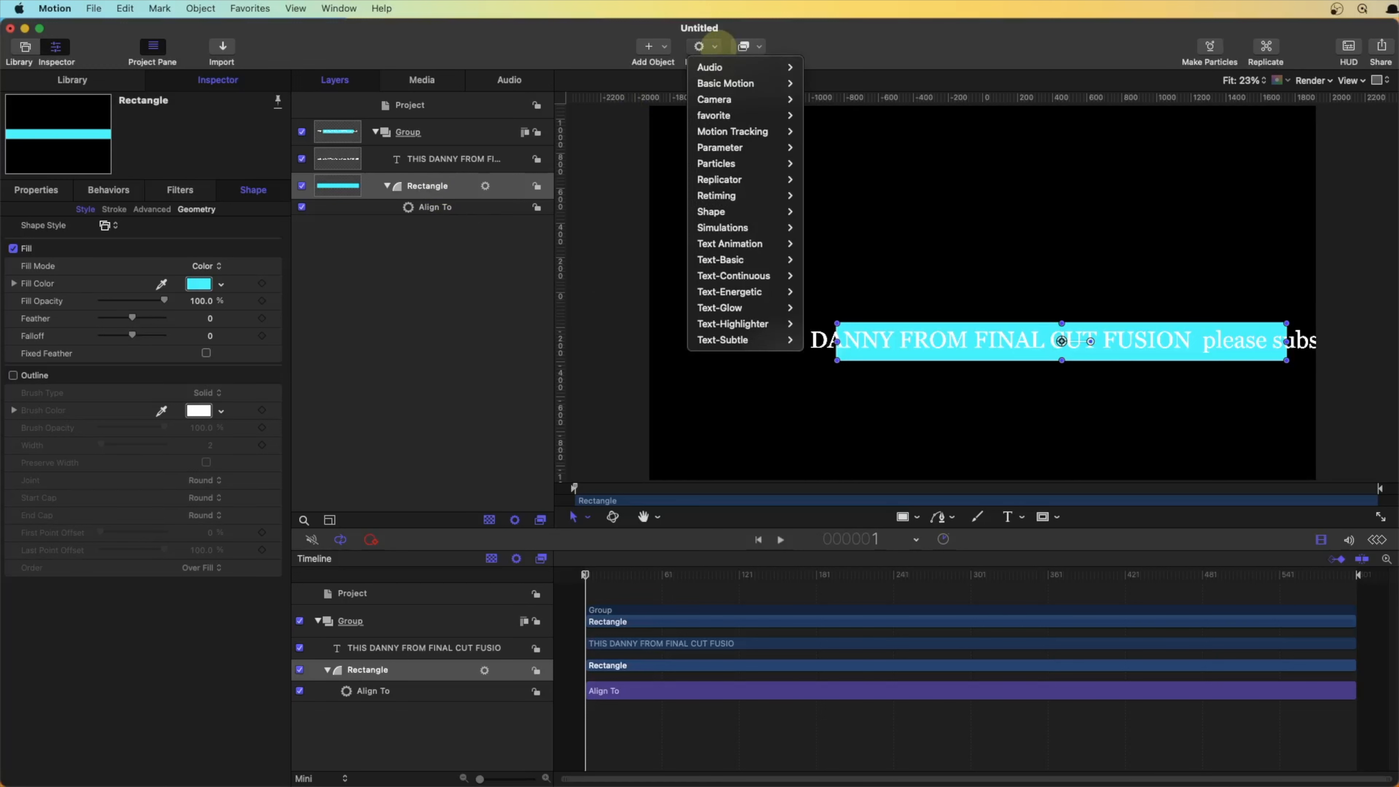
mouse_move(733, 147)
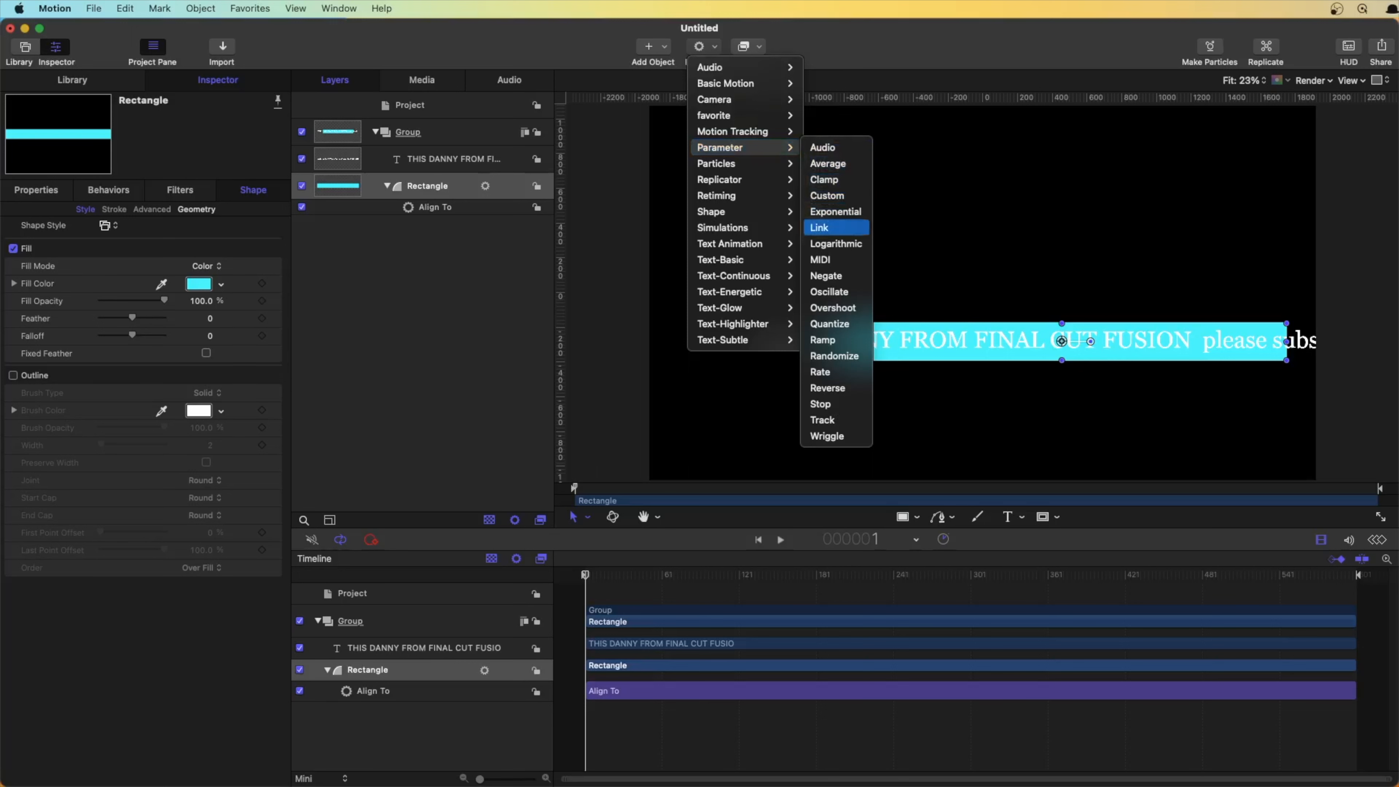
left_click(819, 227)
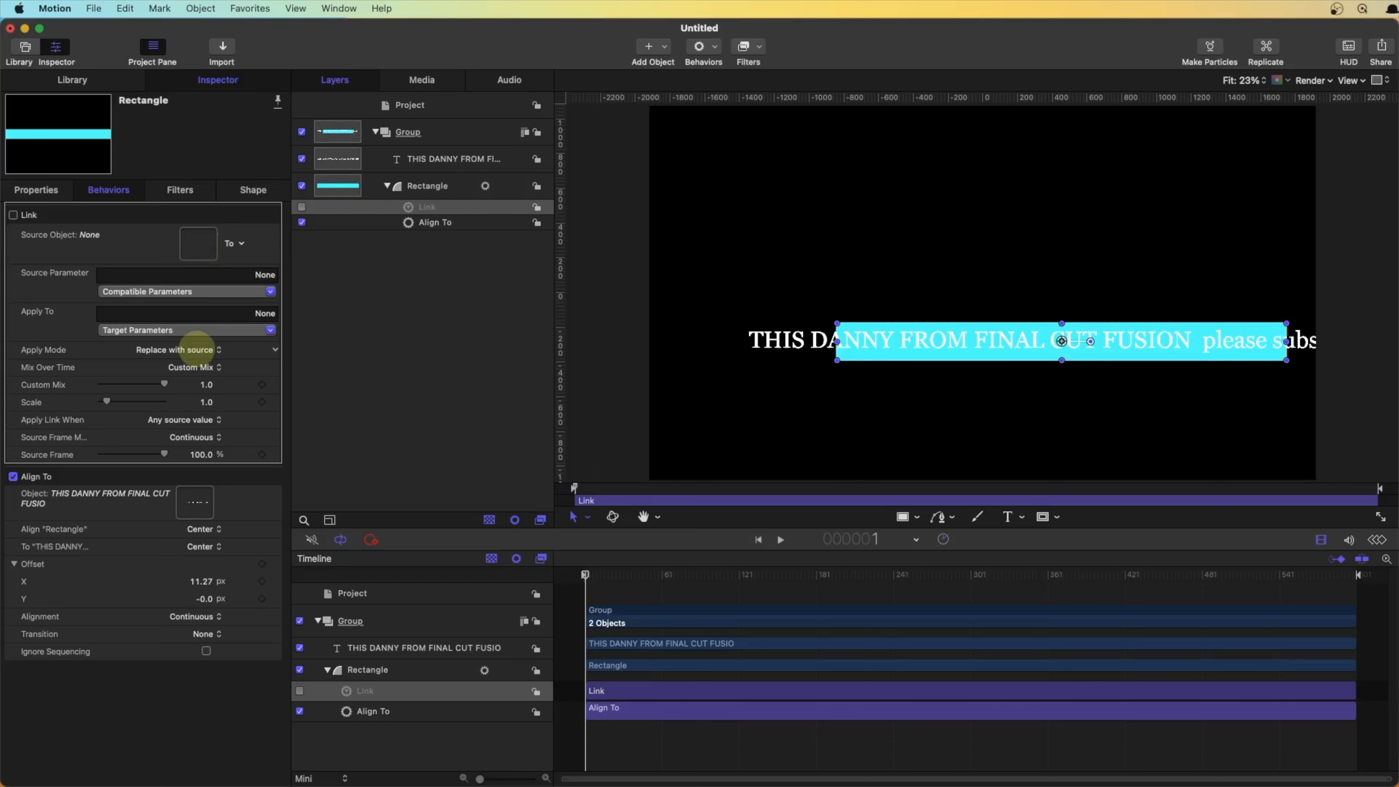
Set the Link behavior's target parameter to the rectangle's Object > Shape > Size > All.
left_click(205, 330)
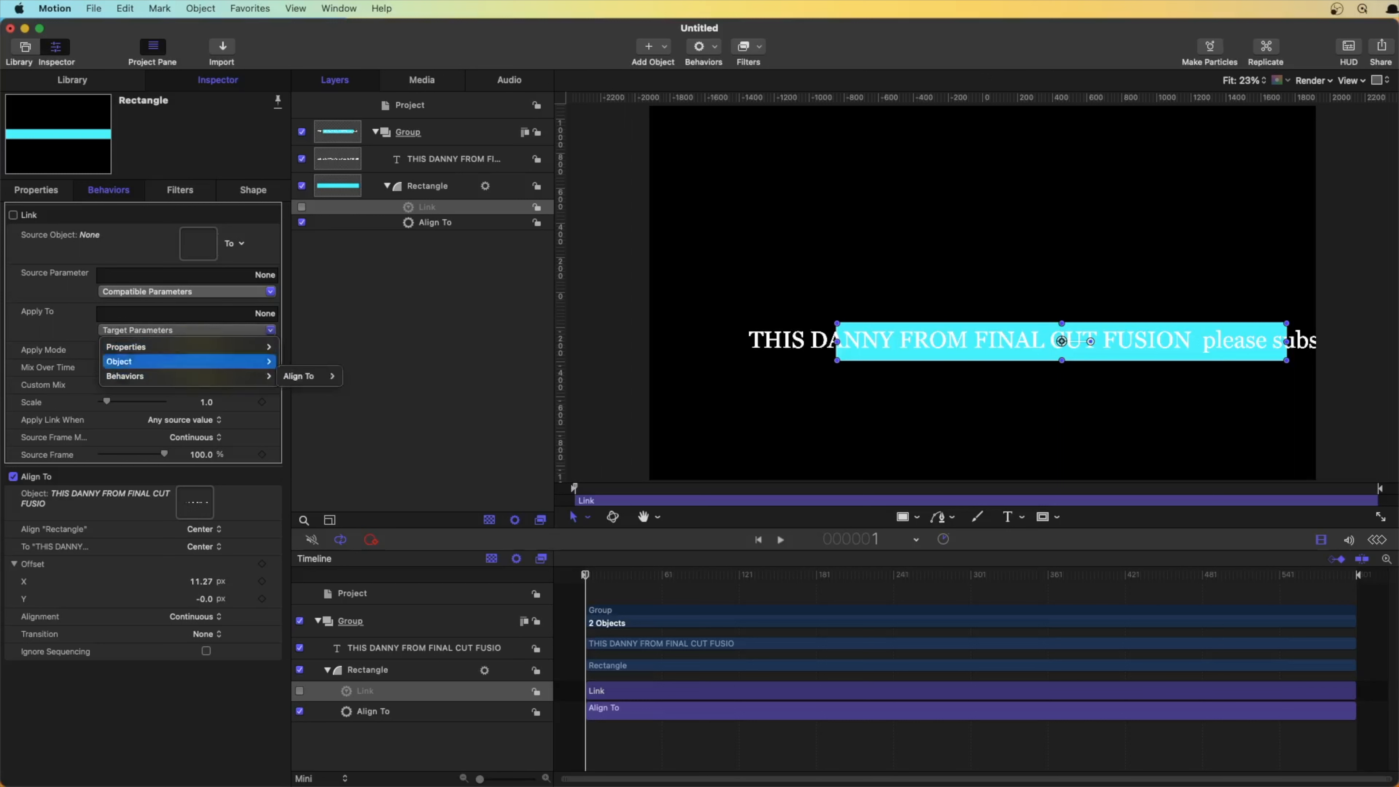
mouse_move(209, 347)
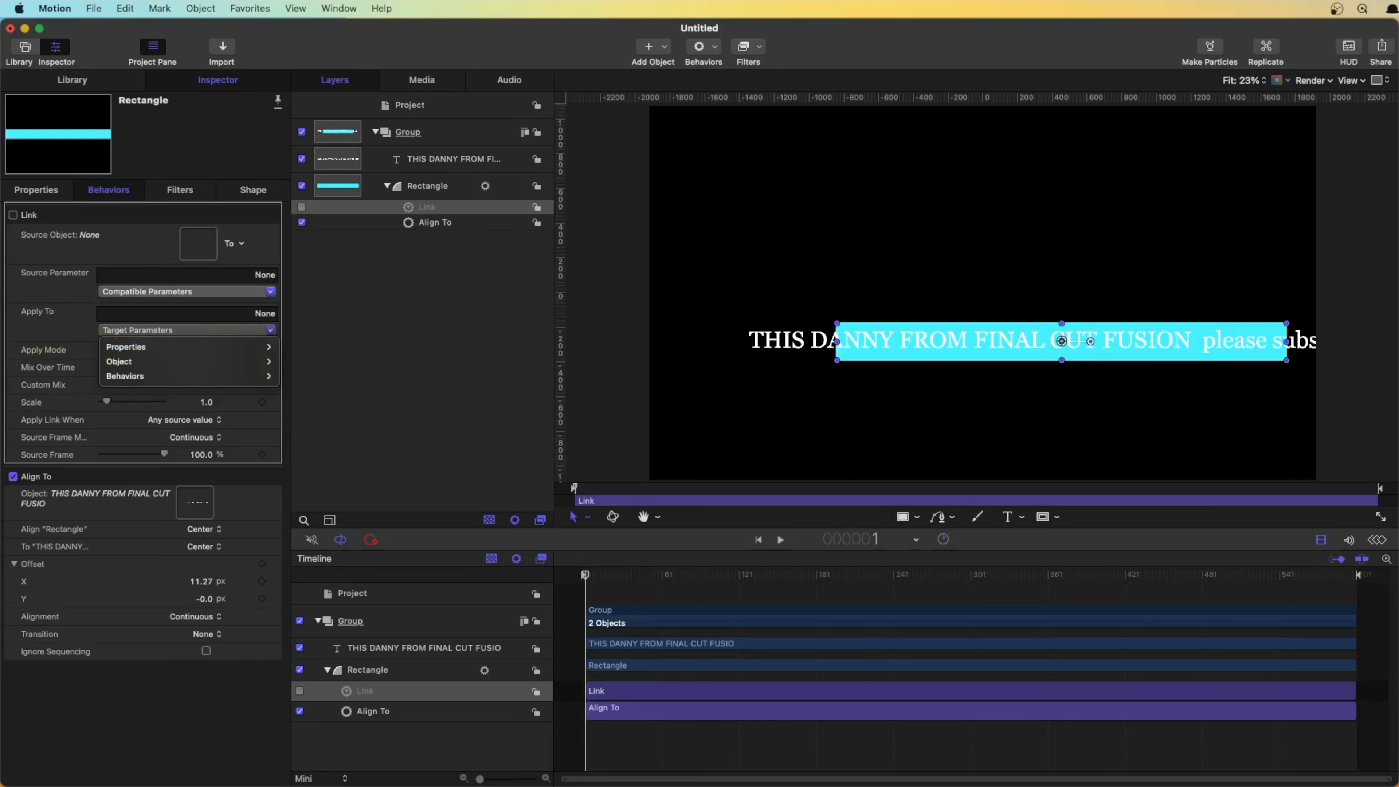
mouse_move(242, 377)
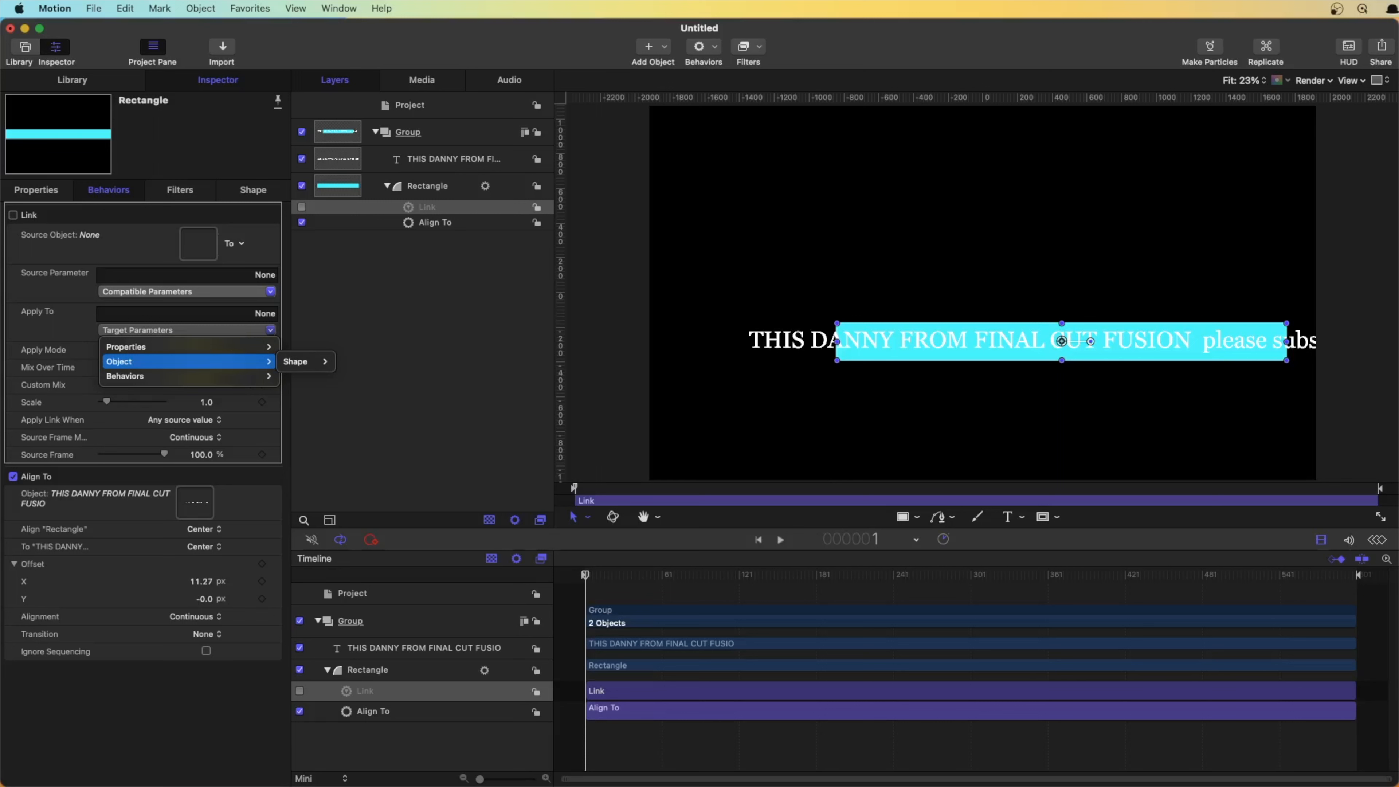
mouse_move(303, 362)
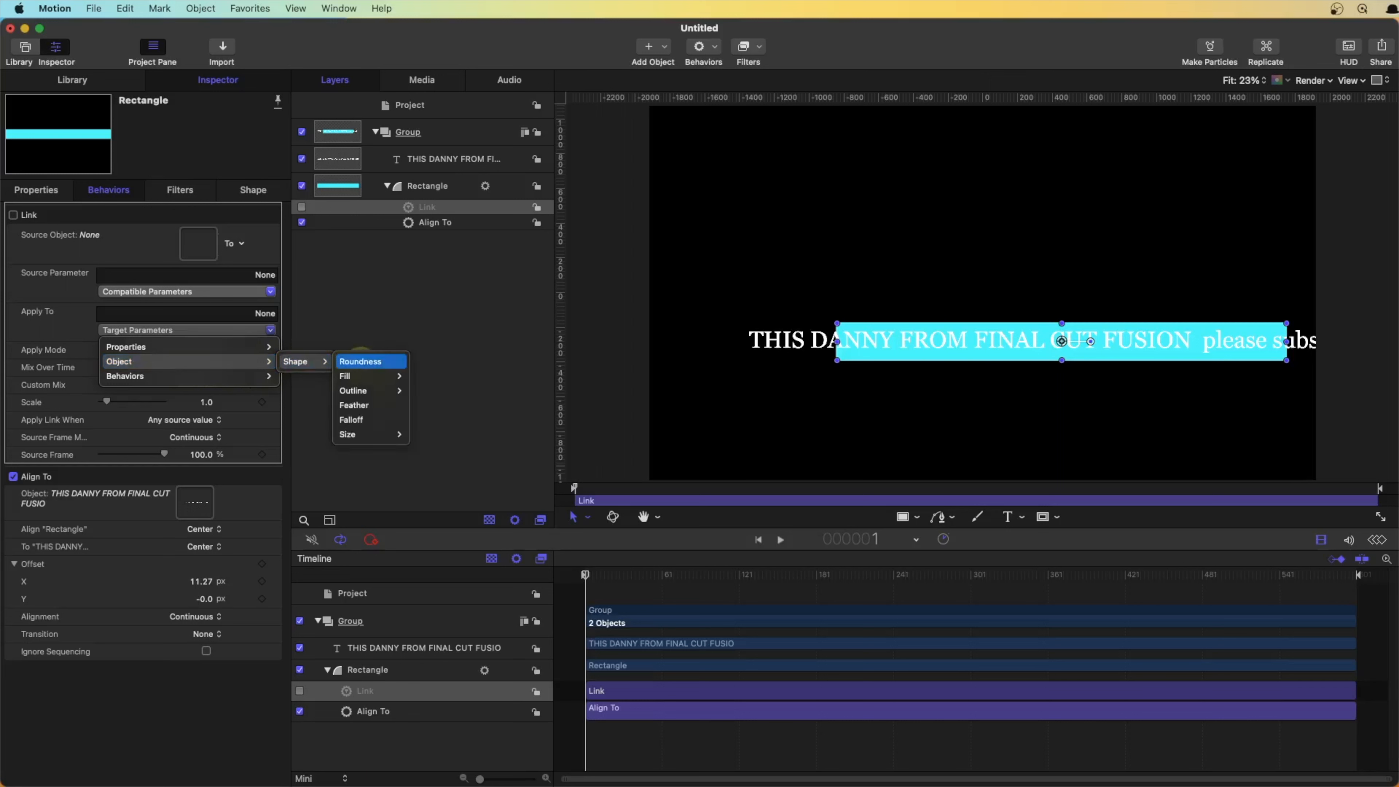
mouse_move(370, 434)
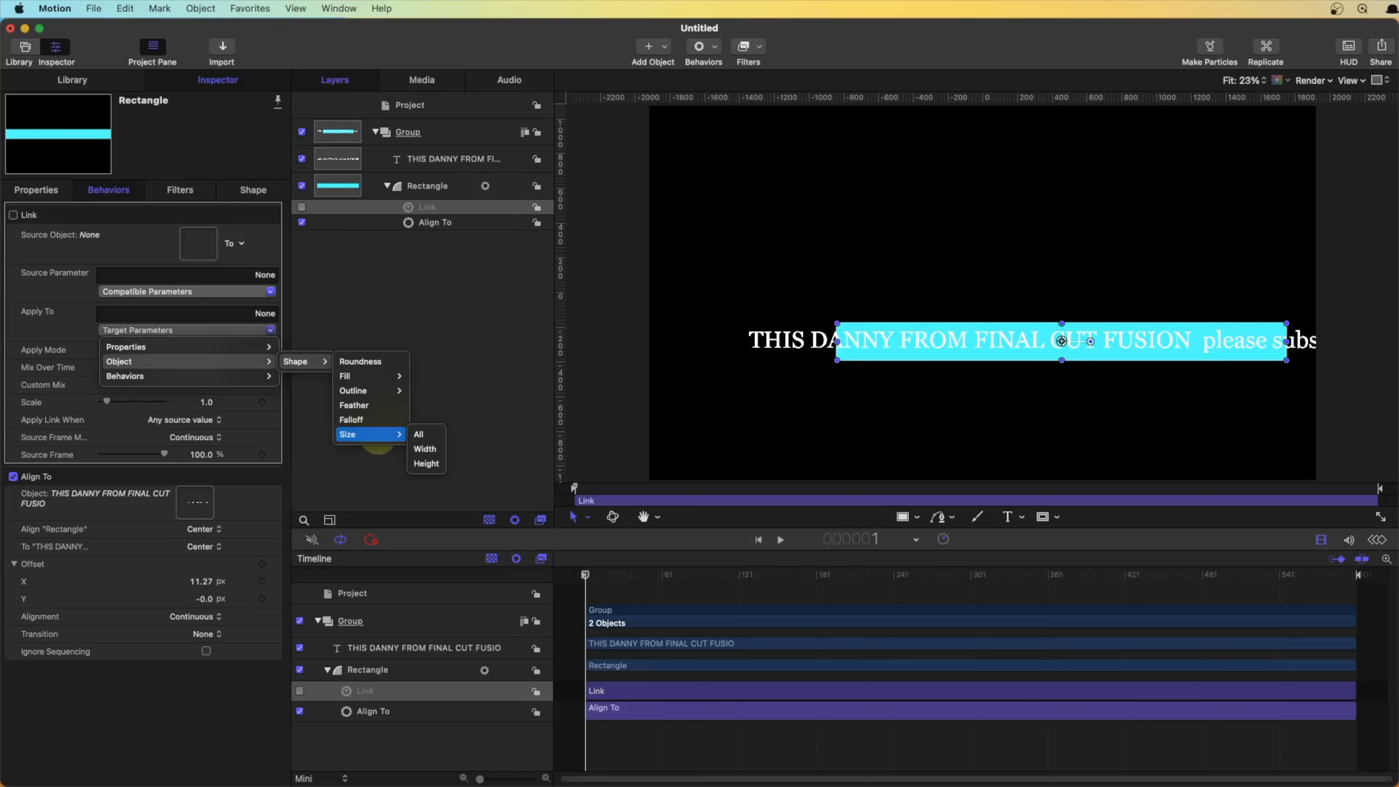
left_click(419, 434)
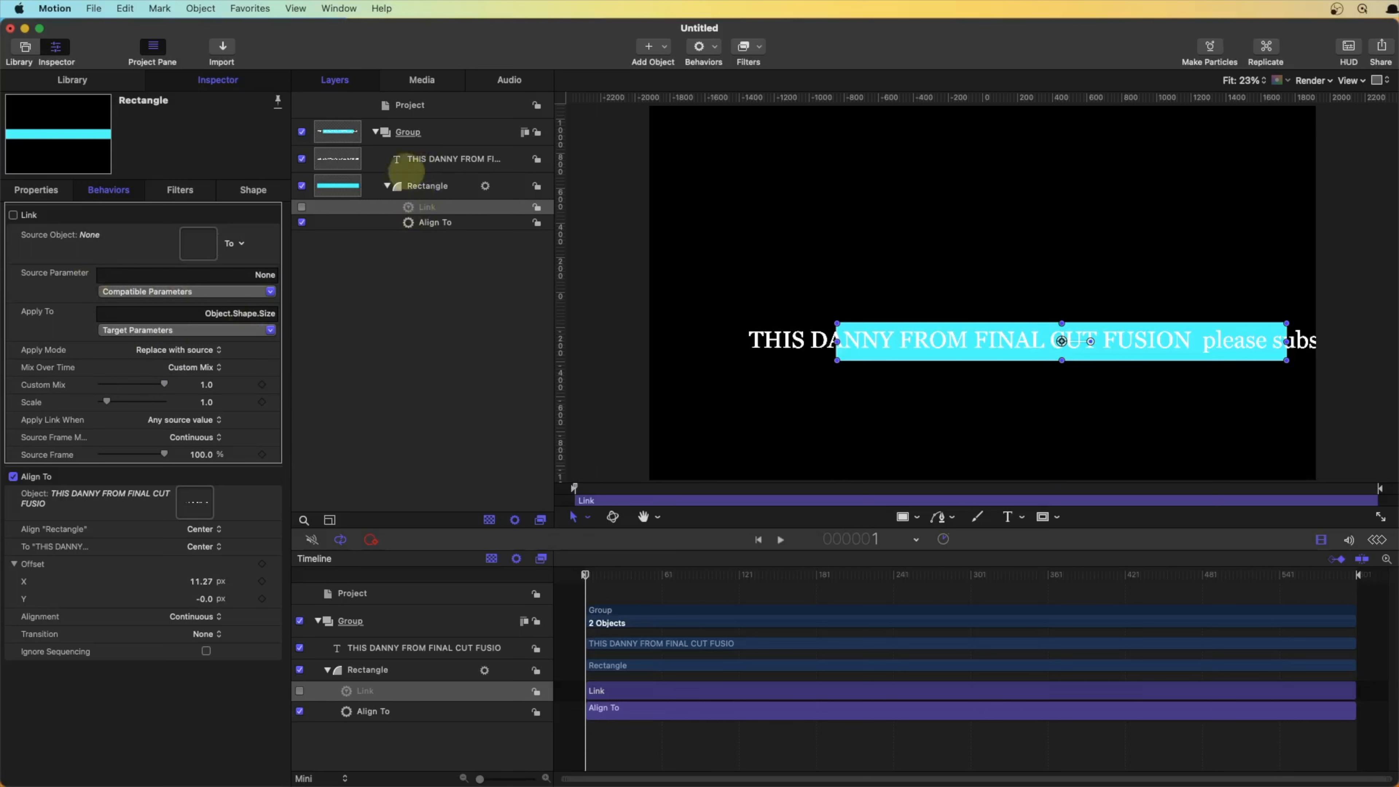
Assign the text layer as the Link's source object and use Object Attributes > Size > All as the source parameter.
left_click_drag(407, 172, 203, 243)
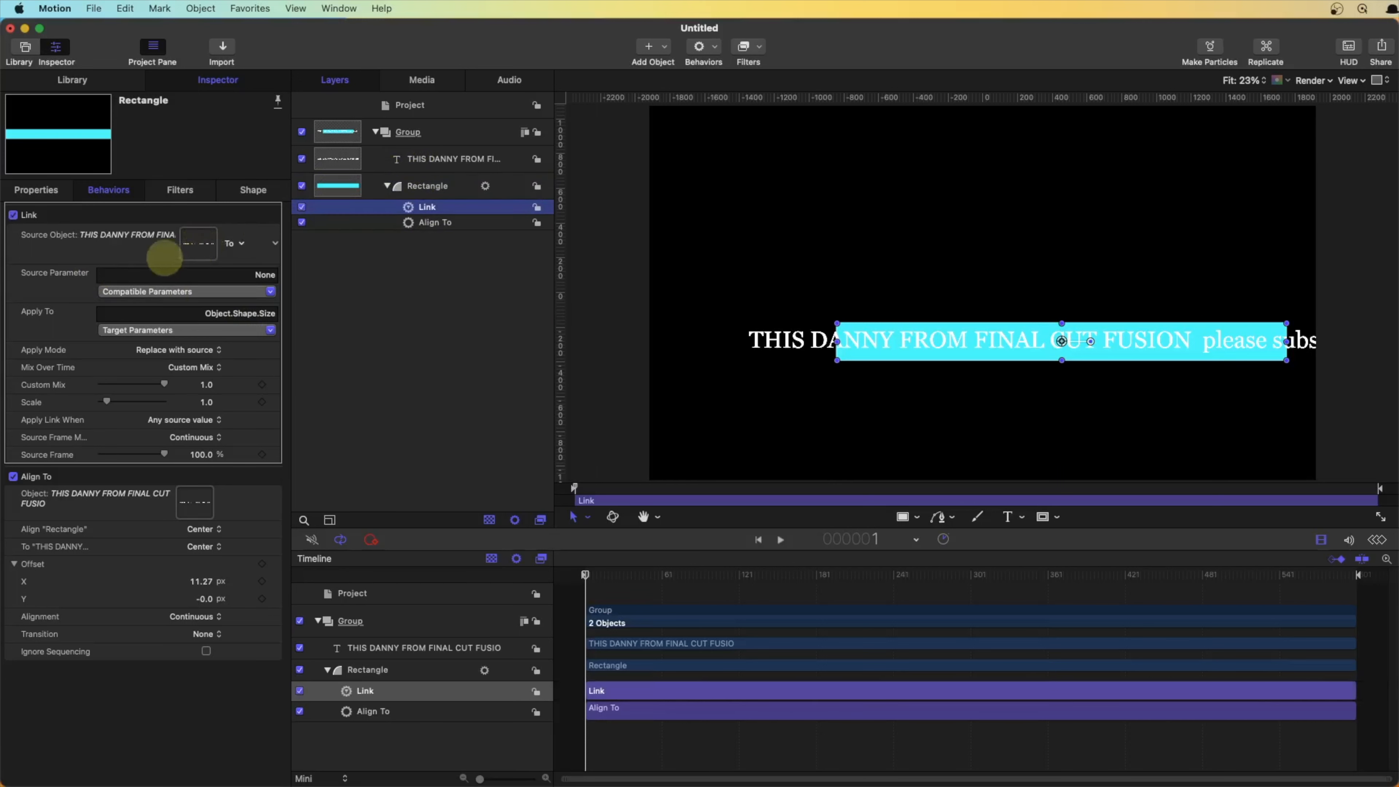
left_click(241, 290)
left_click(385, 329)
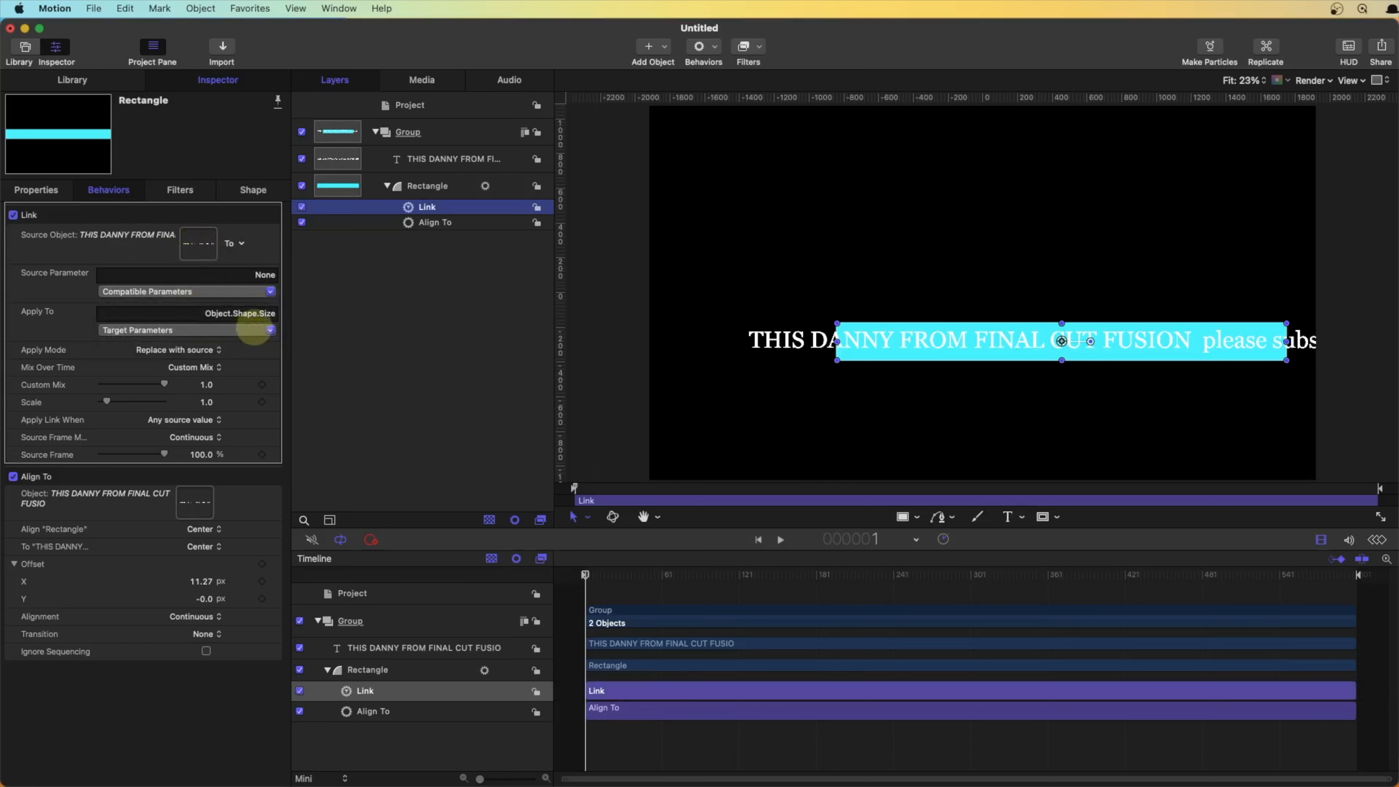
left_click(205, 291)
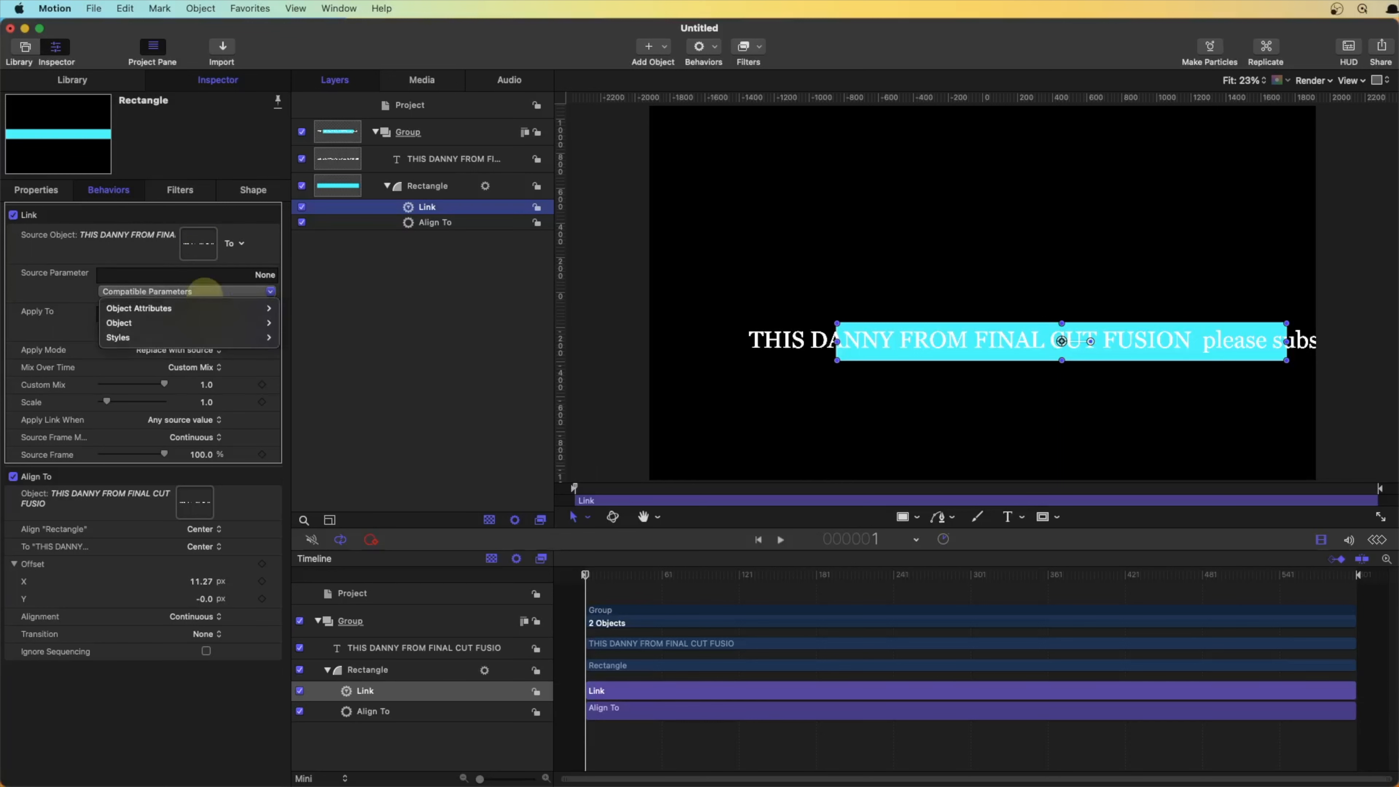
mouse_move(166, 322)
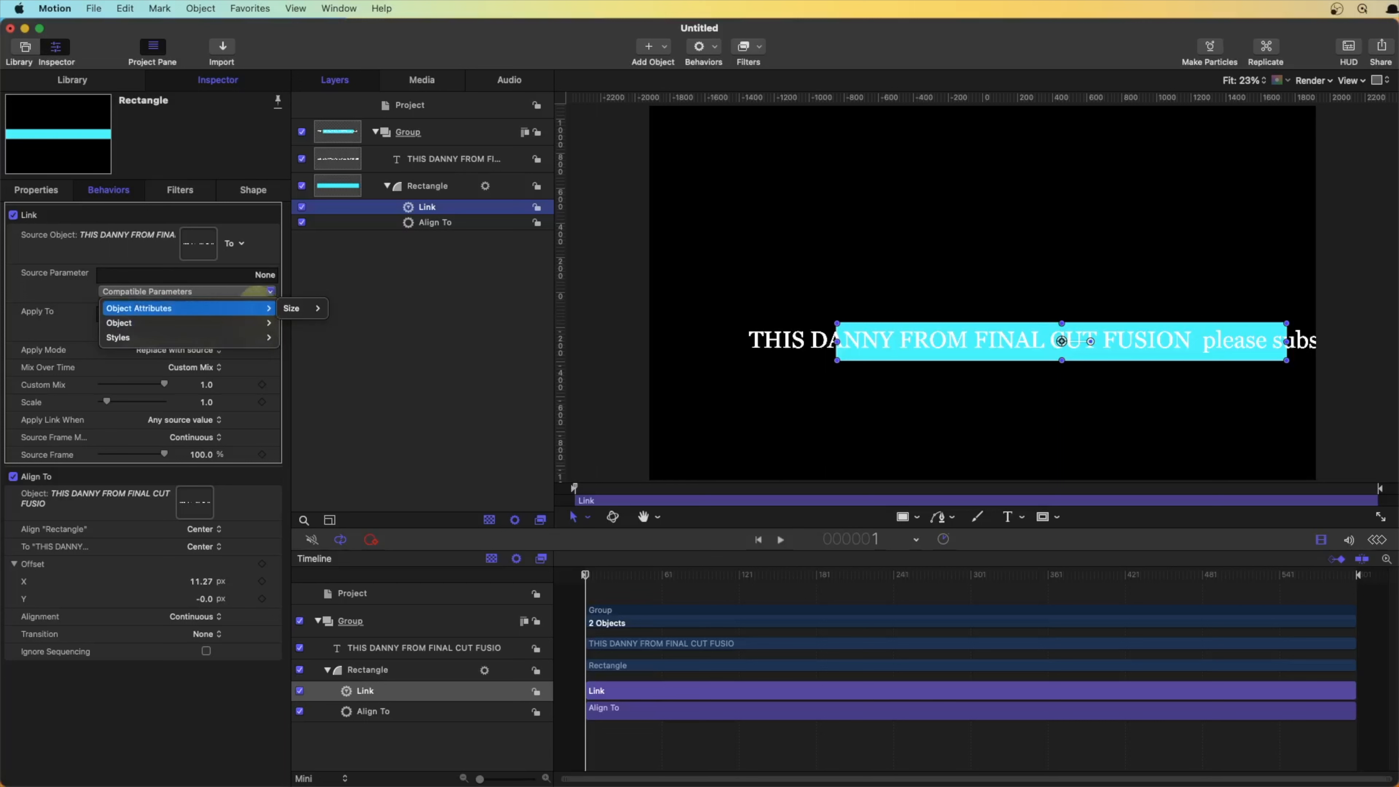
mouse_move(300, 309)
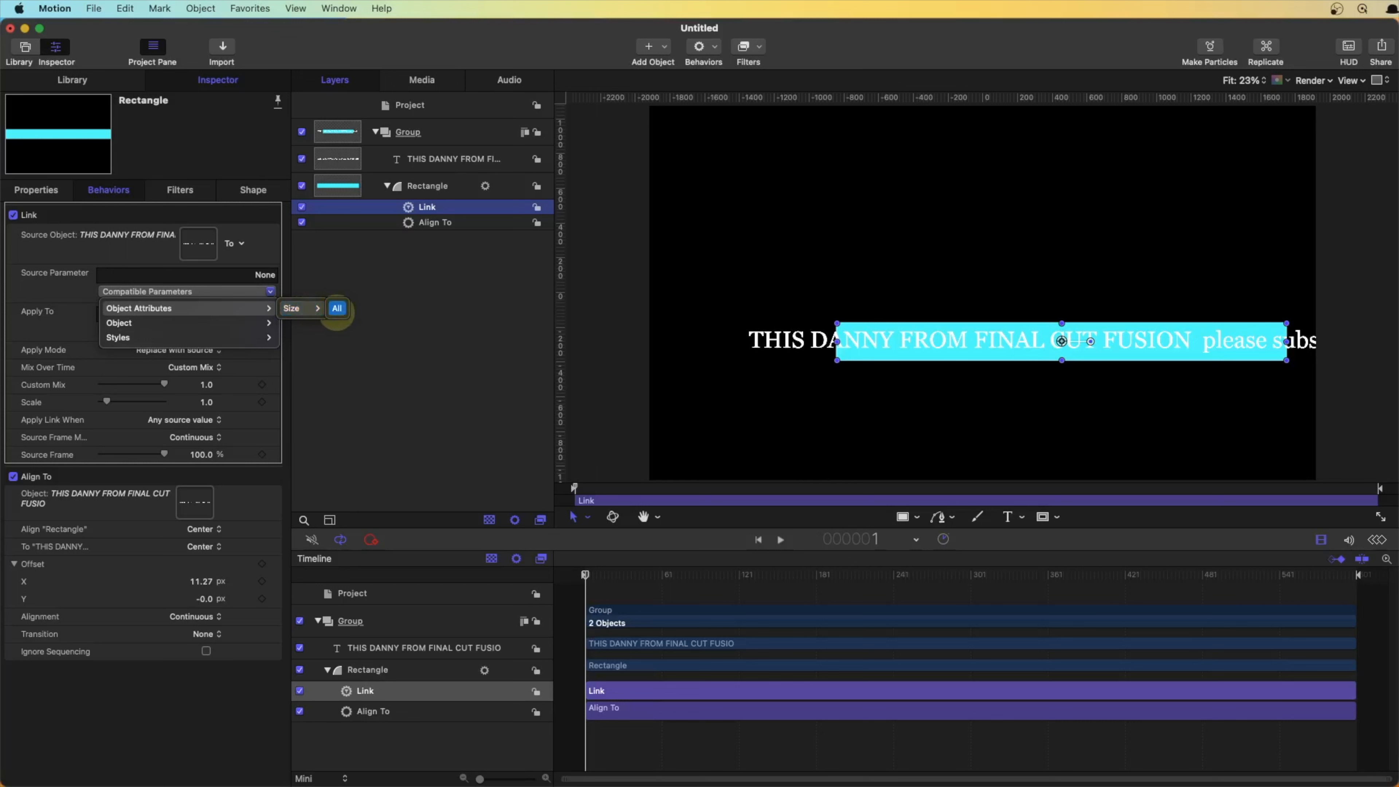
left_click(337, 309)
Move the playhead to frame 38 and reposition the text up and left on the canvas so the whole line fits the frame.
left_click_drag(587, 573, 632, 573)
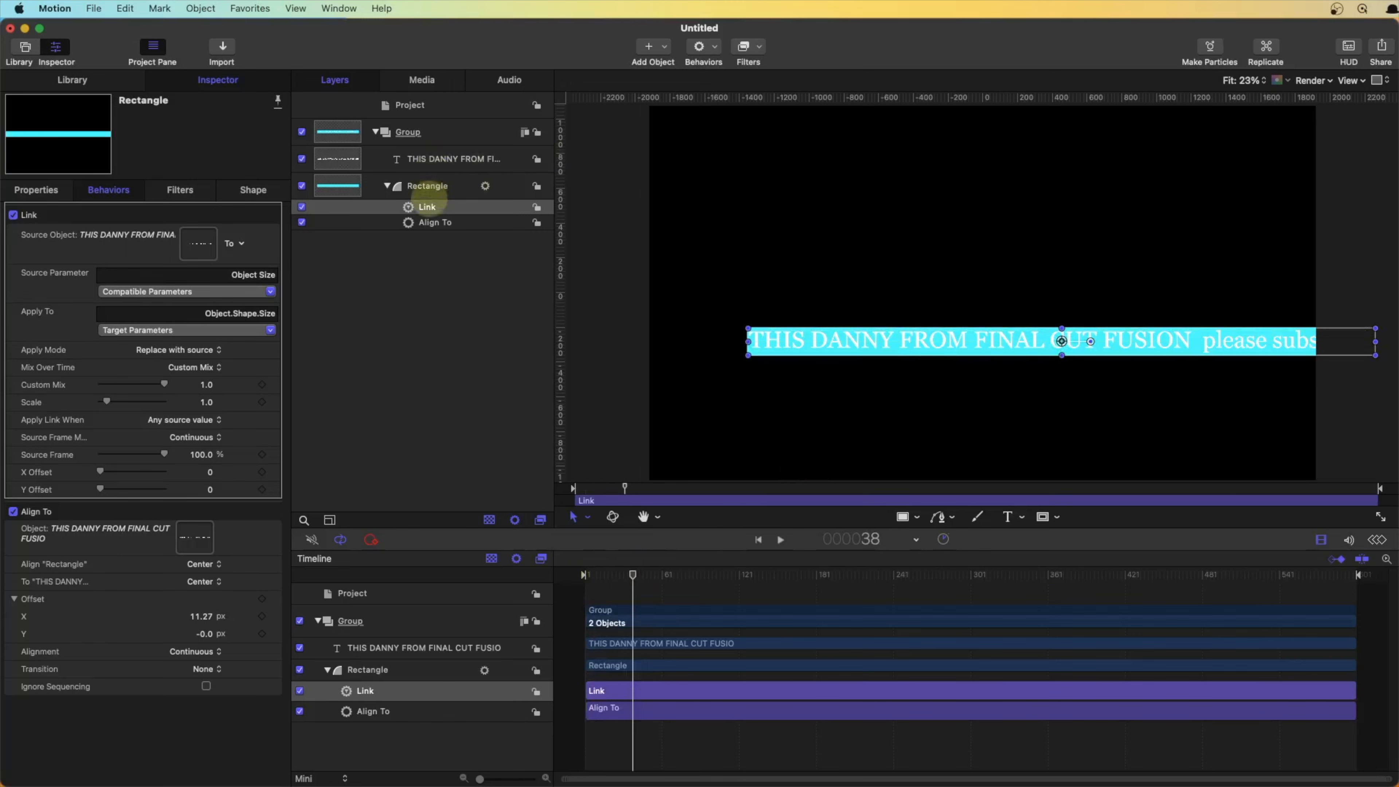
left_click(440, 158)
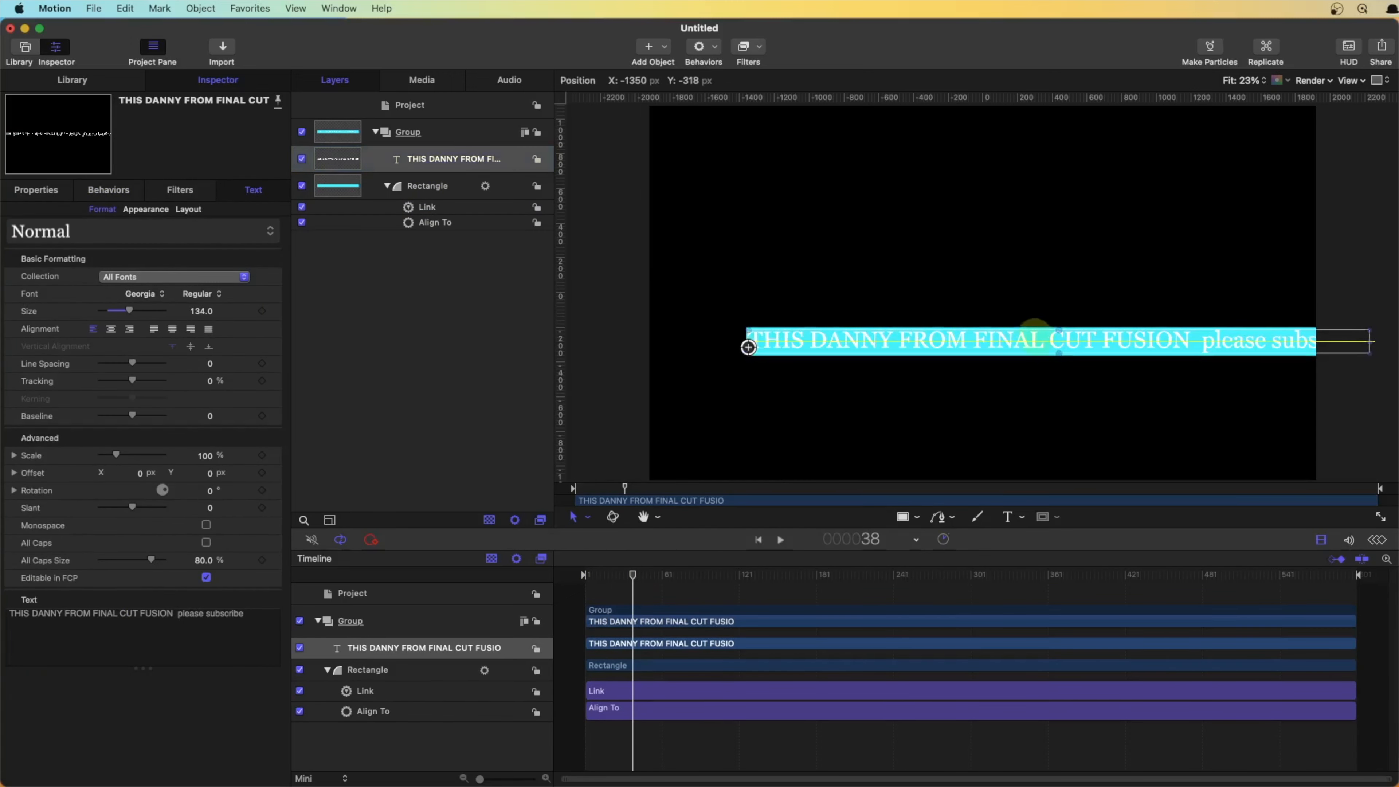
left_click_drag(1034, 327, 955, 305)
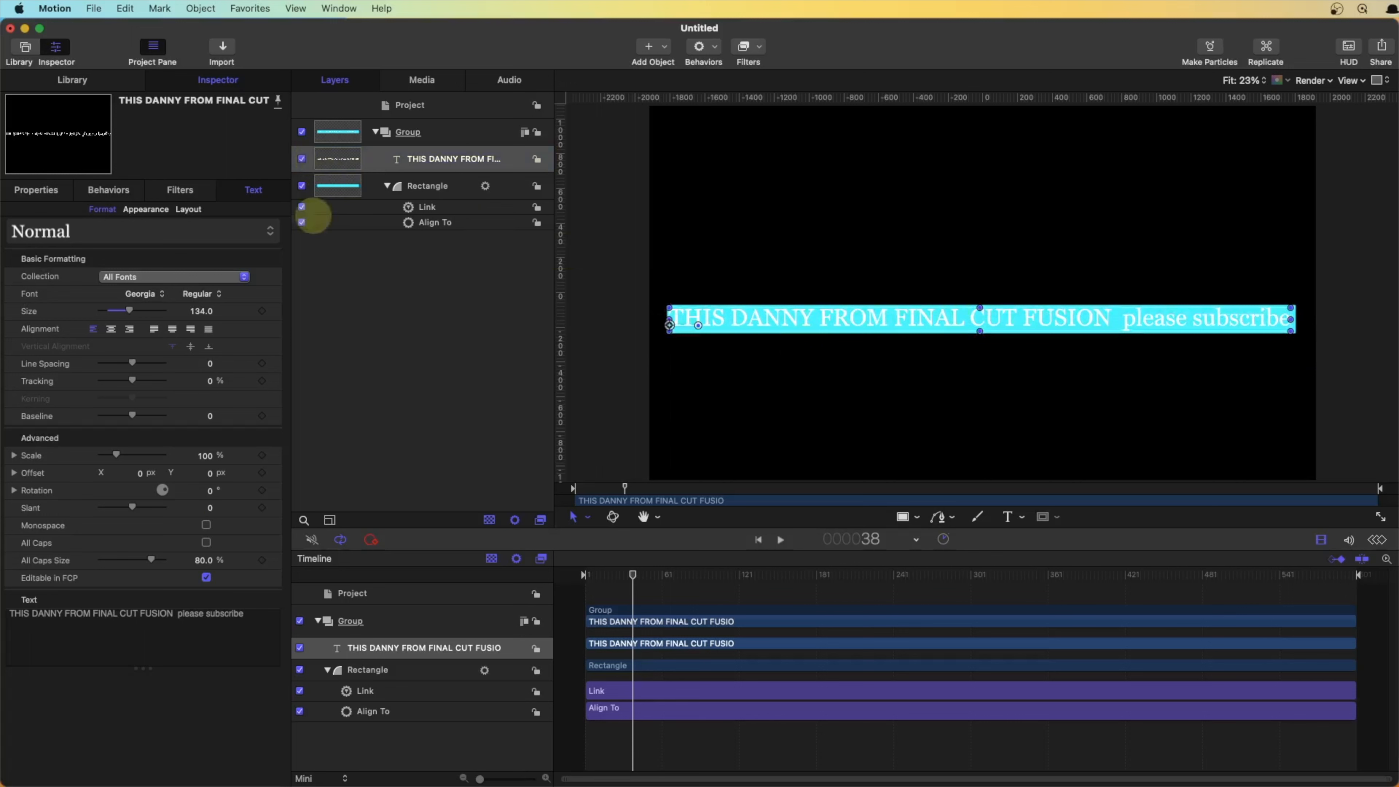
Clear the entire title text and replace it with "Subscribe and like".
left_click(250, 617)
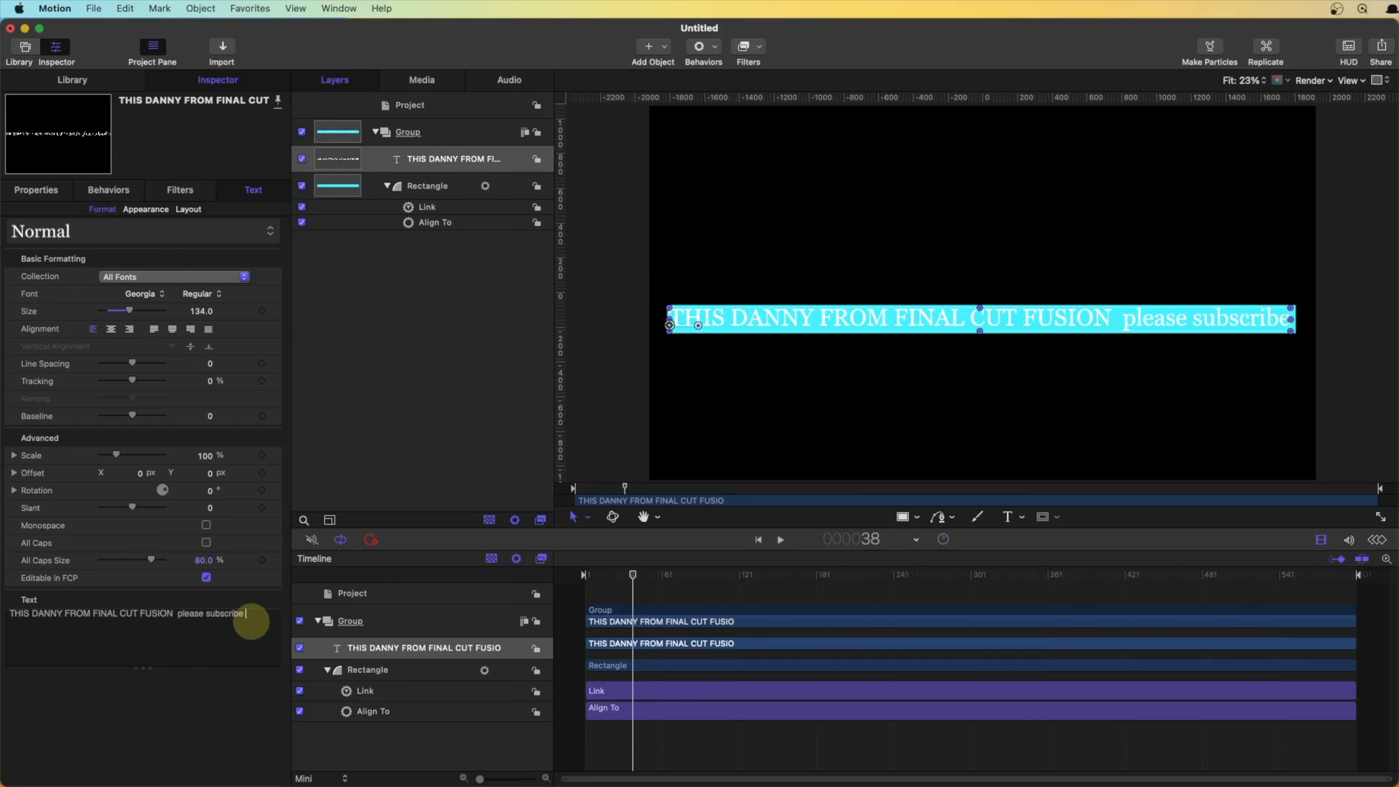
key("BackSpace")
key("BackSpace")
key("BackSpace")
key("BackSpace")
key("BackSpace")
key("BackSpace")
key("BackSpace")
key("BackSpace")
key("BackSpace")
key("BackSpace")
key("BackSpace")
key("BackSpace")
key("BackSpace")
key("BackSpace")
key("BackSpace")
key("BackSpace")
key("BackSpace")
key("BackSpace")
key("BackSpace")
key("BackSpace")
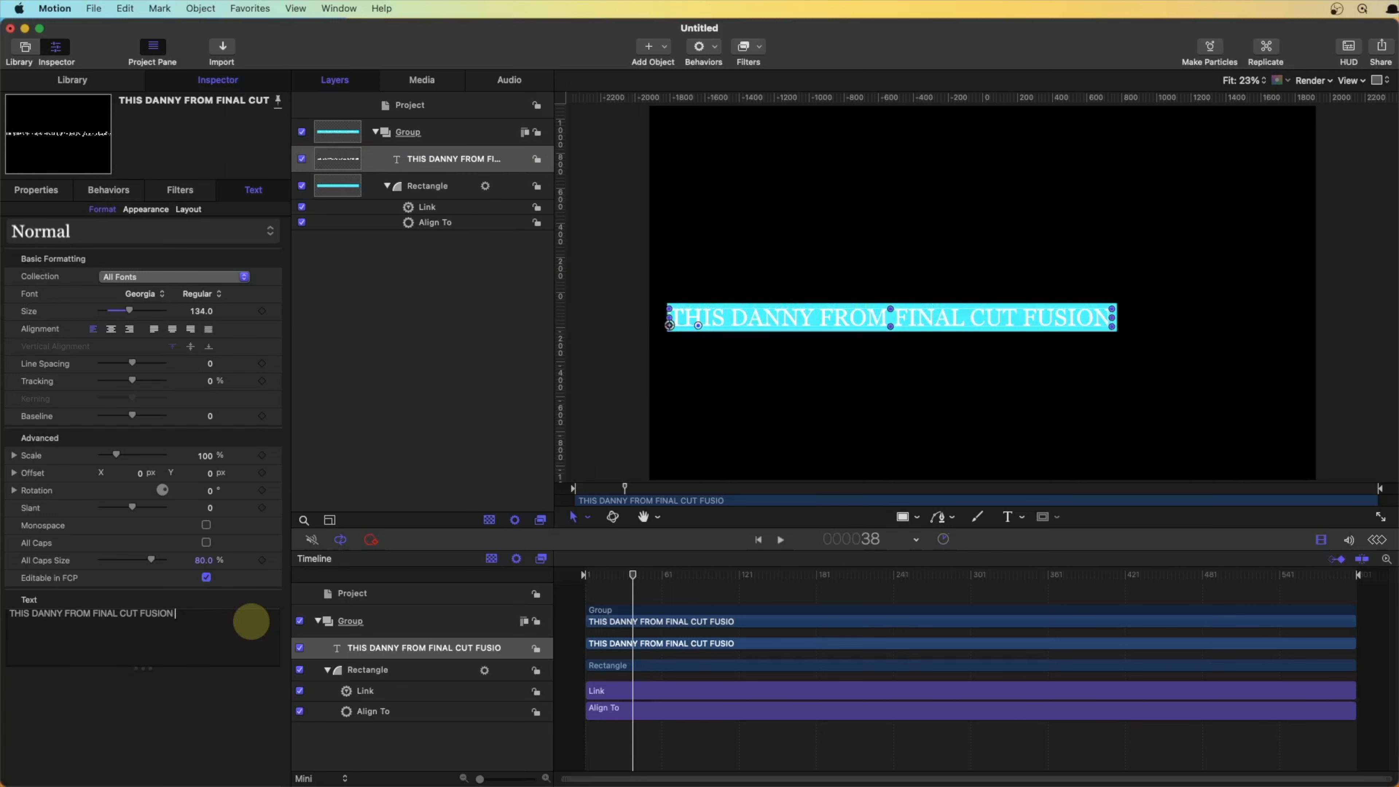
key("BackSpace")
key("BackSpace")
key("BackSpace")
key("BackSpace")
key("BackSpace")
key("BackSpace")
key("BackSpace")
key("BackSpace")
key("BackSpace")
key("BackSpace")
key("BackSpace")
key("BackSpace")
key("BackSpace")
key("BackSpace")
key("BackSpace")
key("BackSpace")
key("BackSpace")
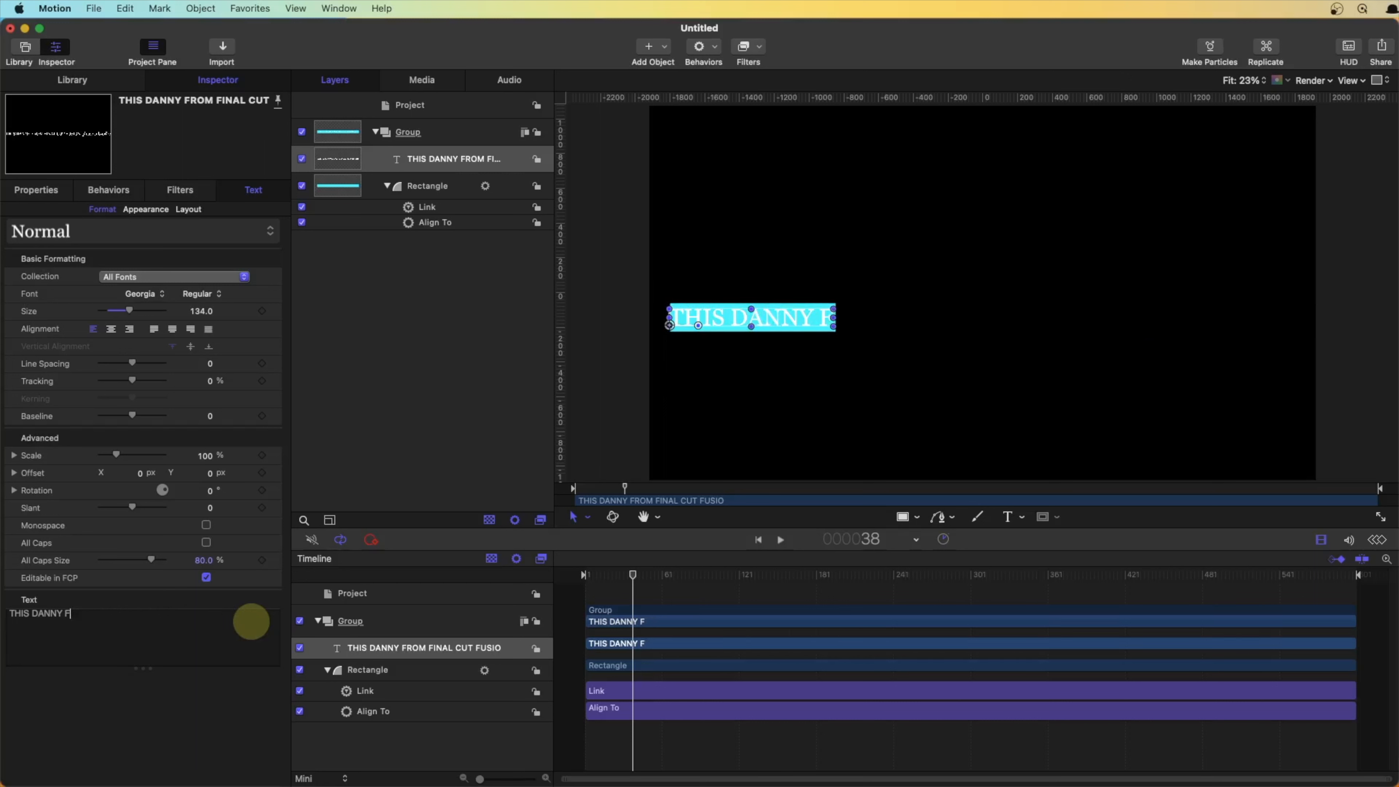
key("BackSpace")
key("BackSpace")
key("BackSpace")
key("BackSpace")
key("BackSpace")
key("BackSpace")
key("BackSpace")
key("BackSpace")
key("BackSpace")
key("BackSpace")
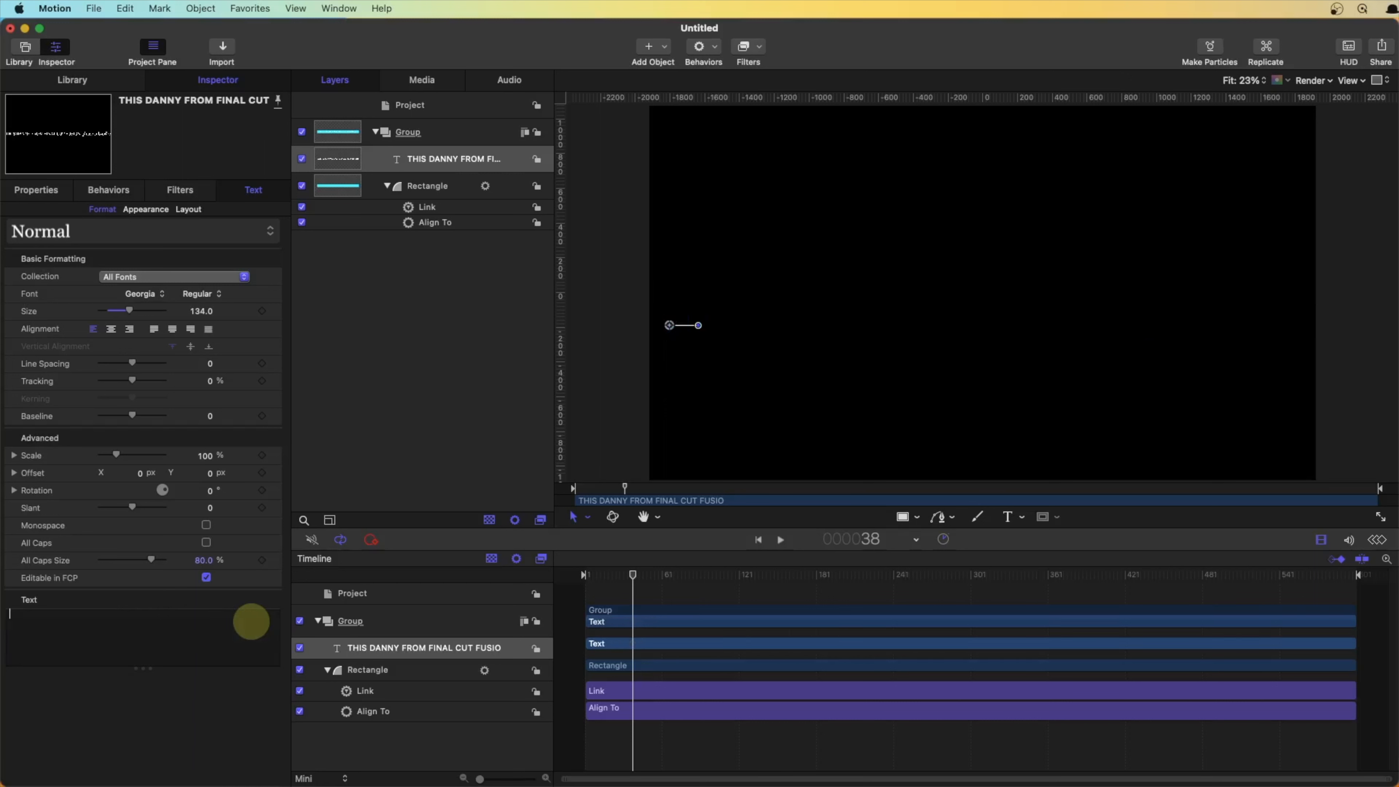
type("shu")
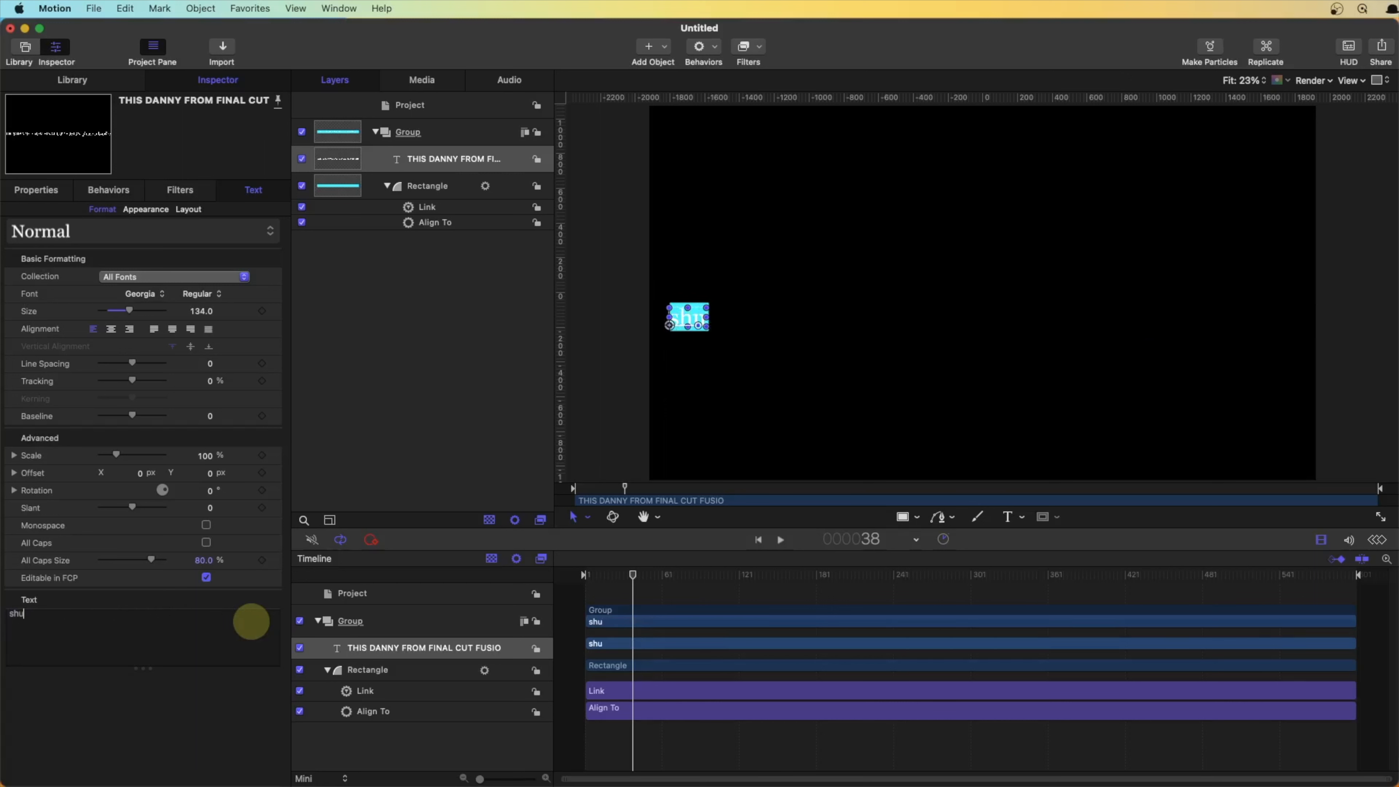
type("bs")
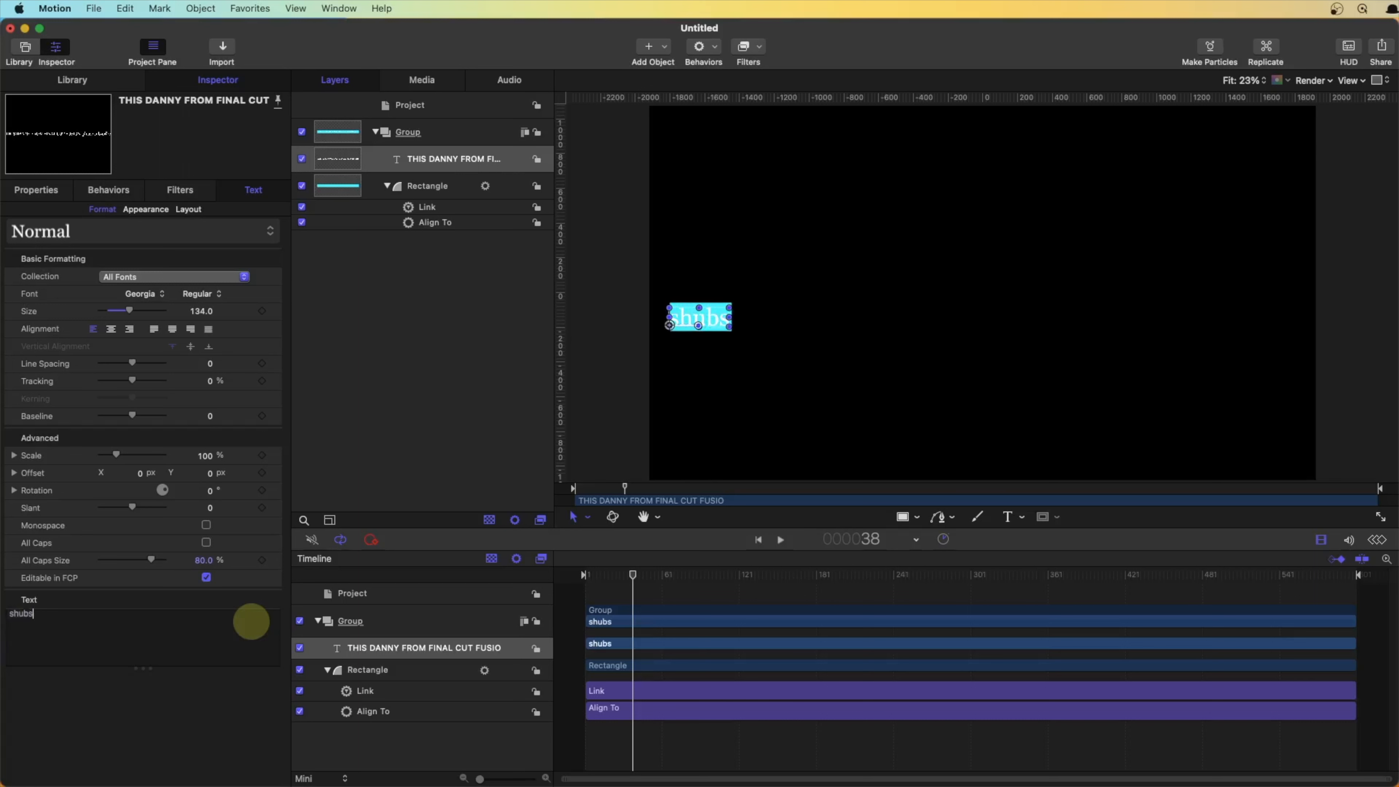
type("cribe and like")
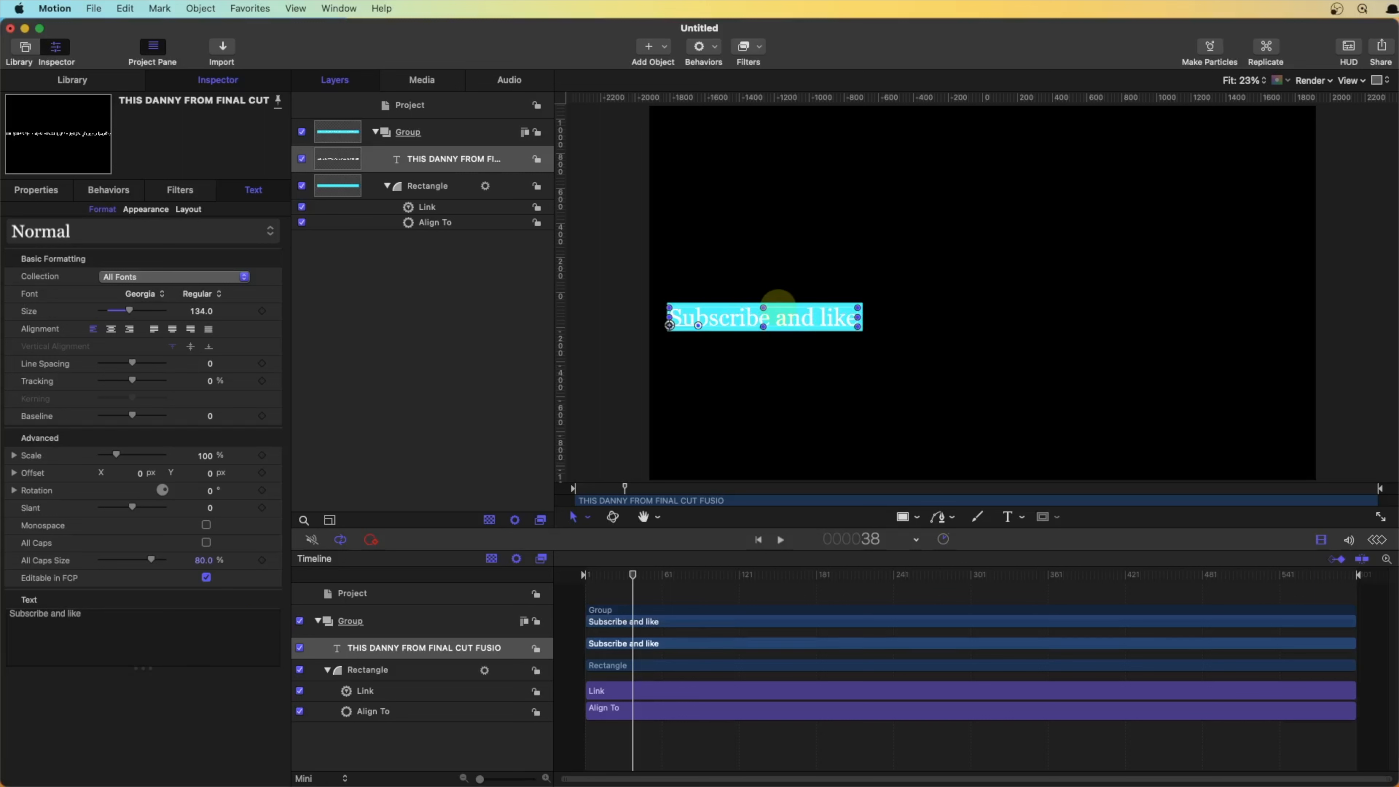
Move the title to the lower-left area of the canvas, deselect it, and scrub the timeline back to frame 13.
left_click_drag(796, 335, 823, 453)
left_click(736, 285)
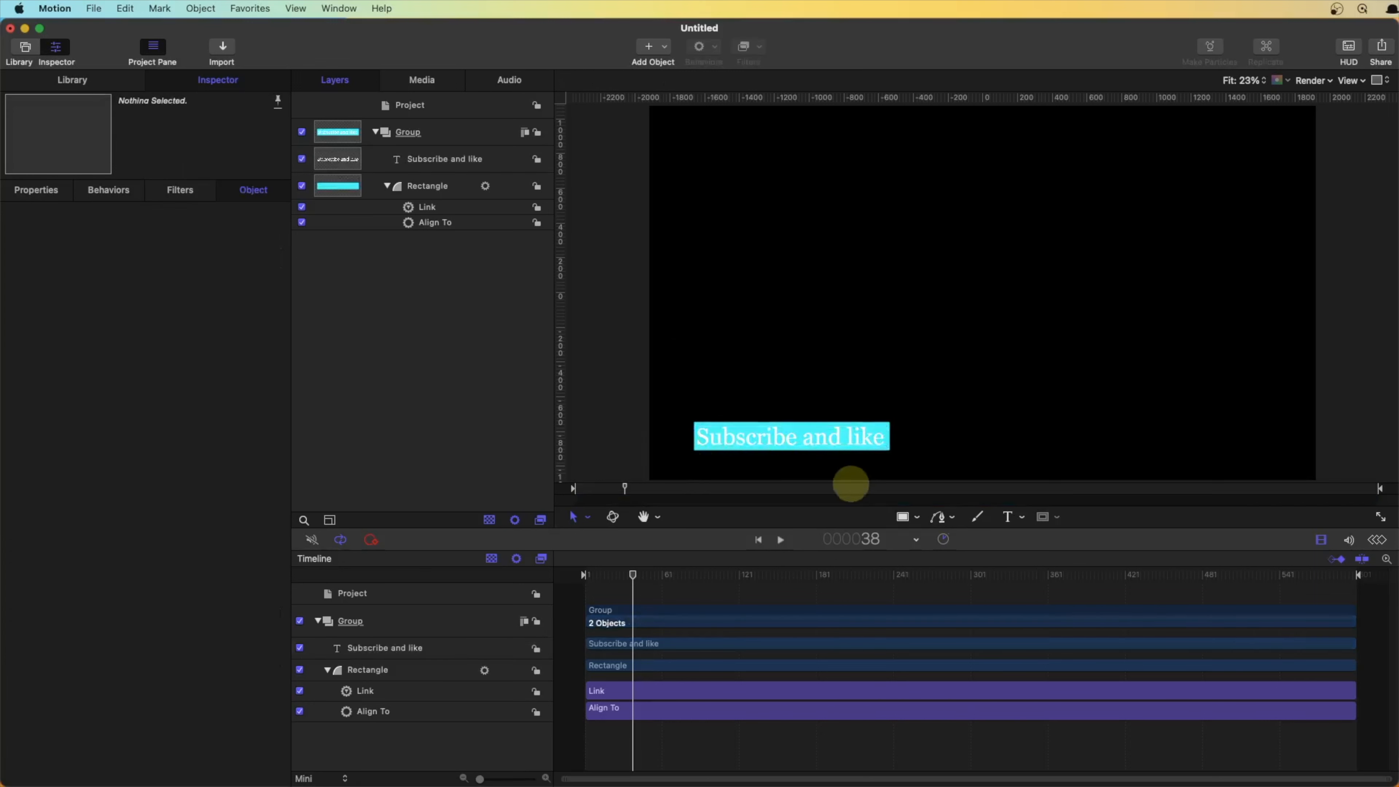
left_click_drag(632, 574, 600, 575)
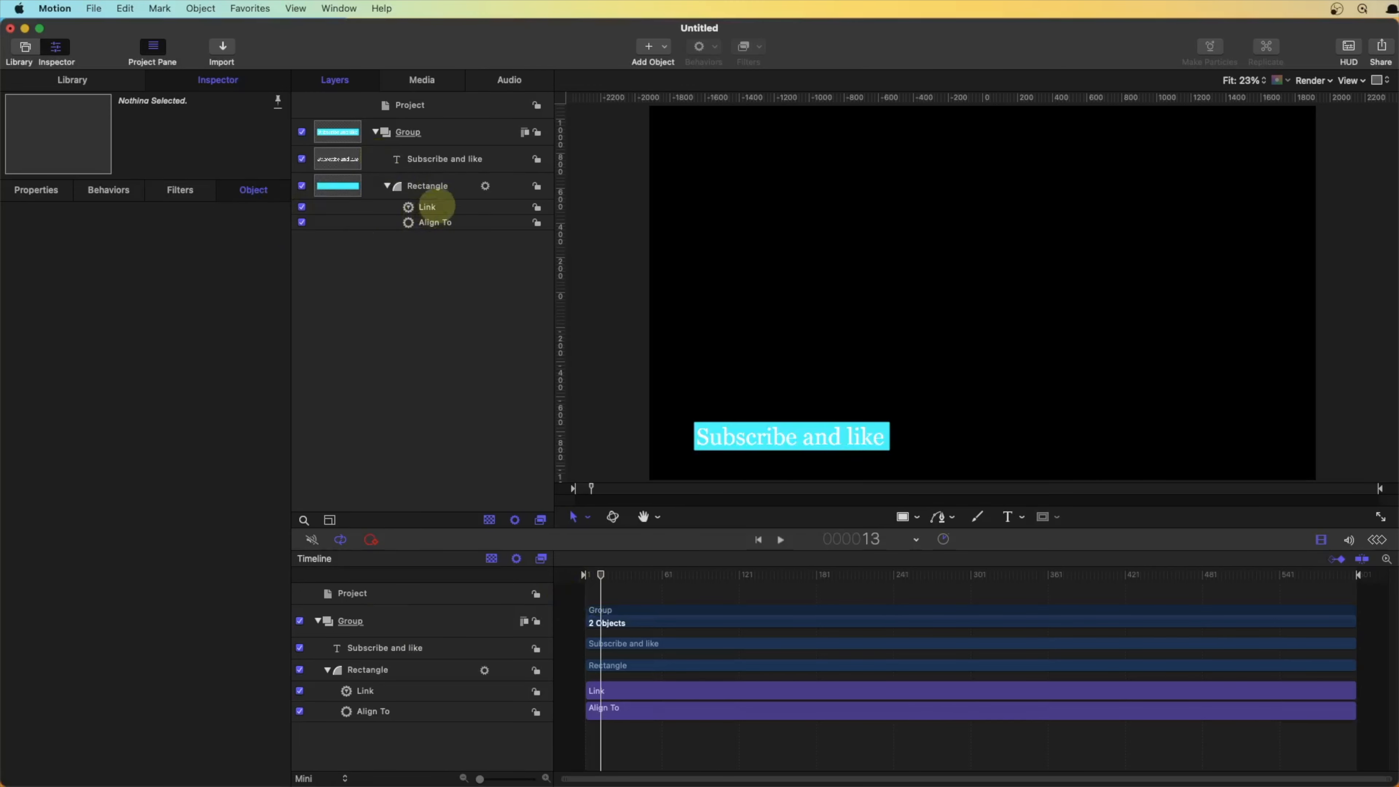
Extend the "Subscribe and like" title with "please follow me" and start a new line after it.
left_click(446, 159)
left_click(164, 621)
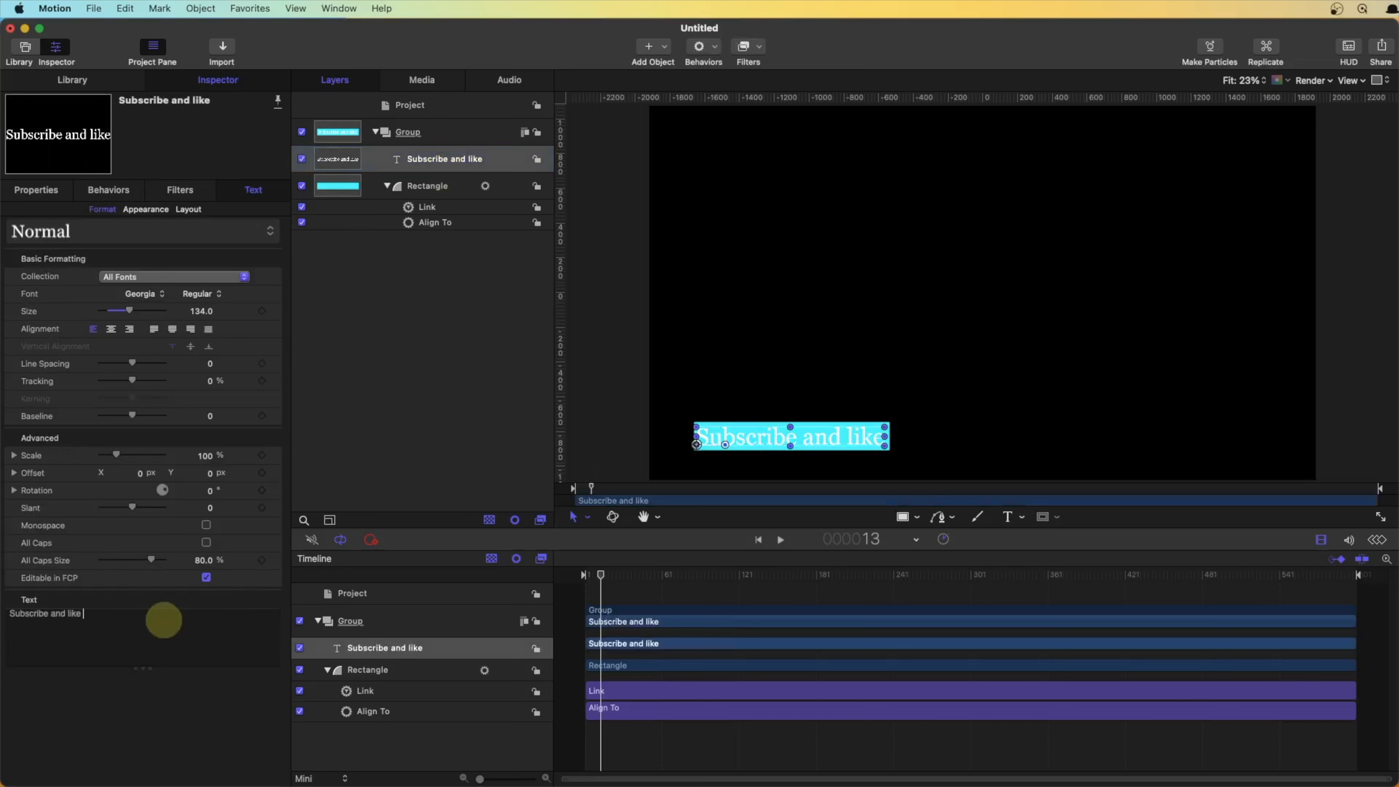
type("pleas")
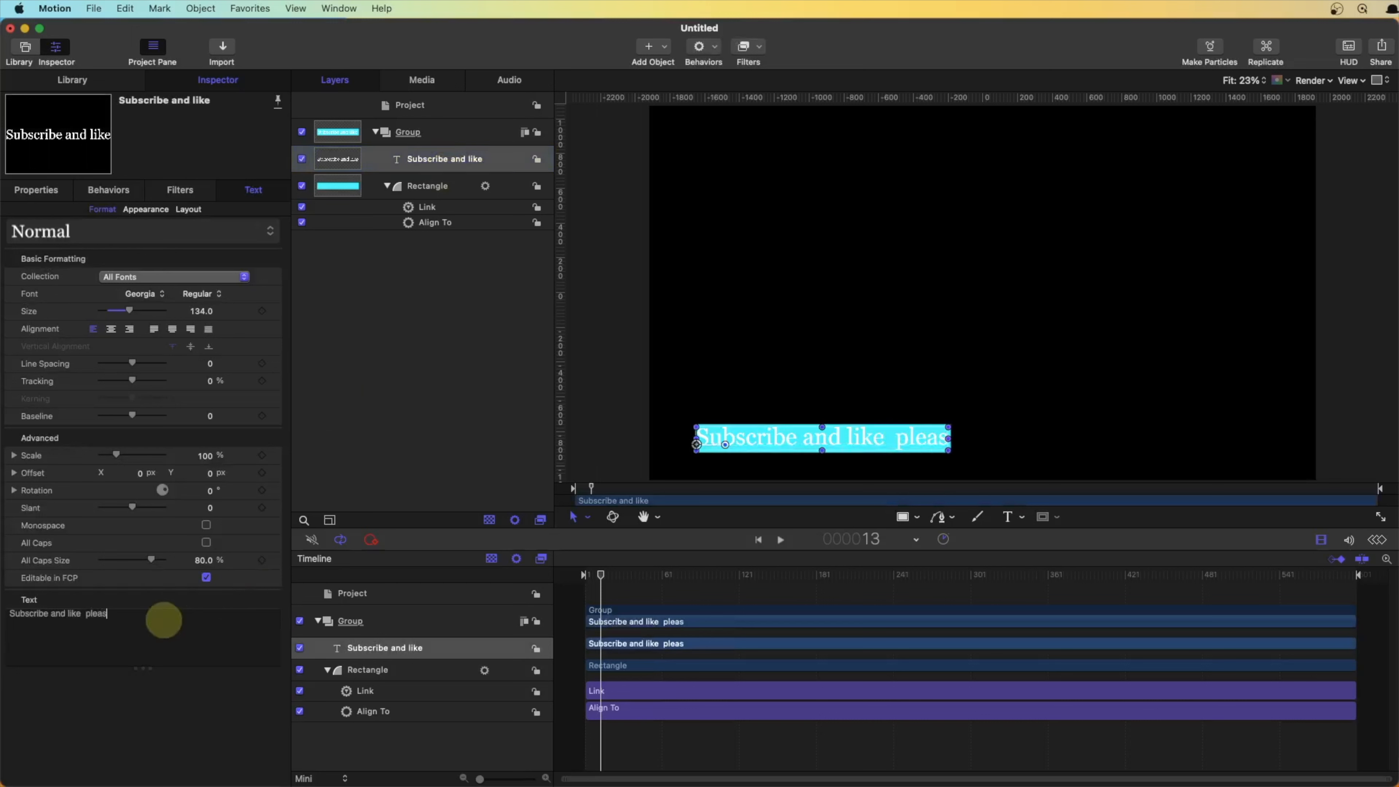
type("e")
type(" follow mw")
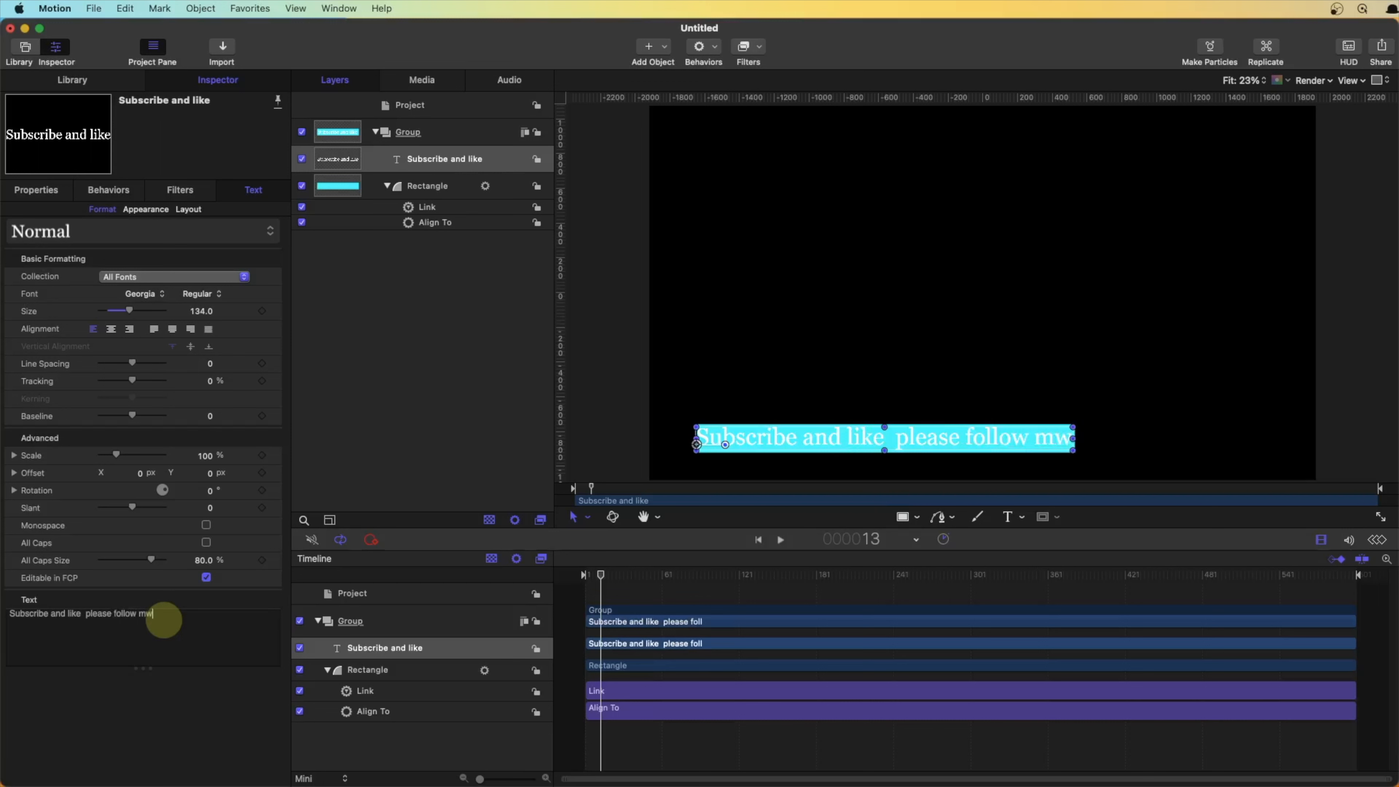
key("BackSpace")
type("e")
key("Return")
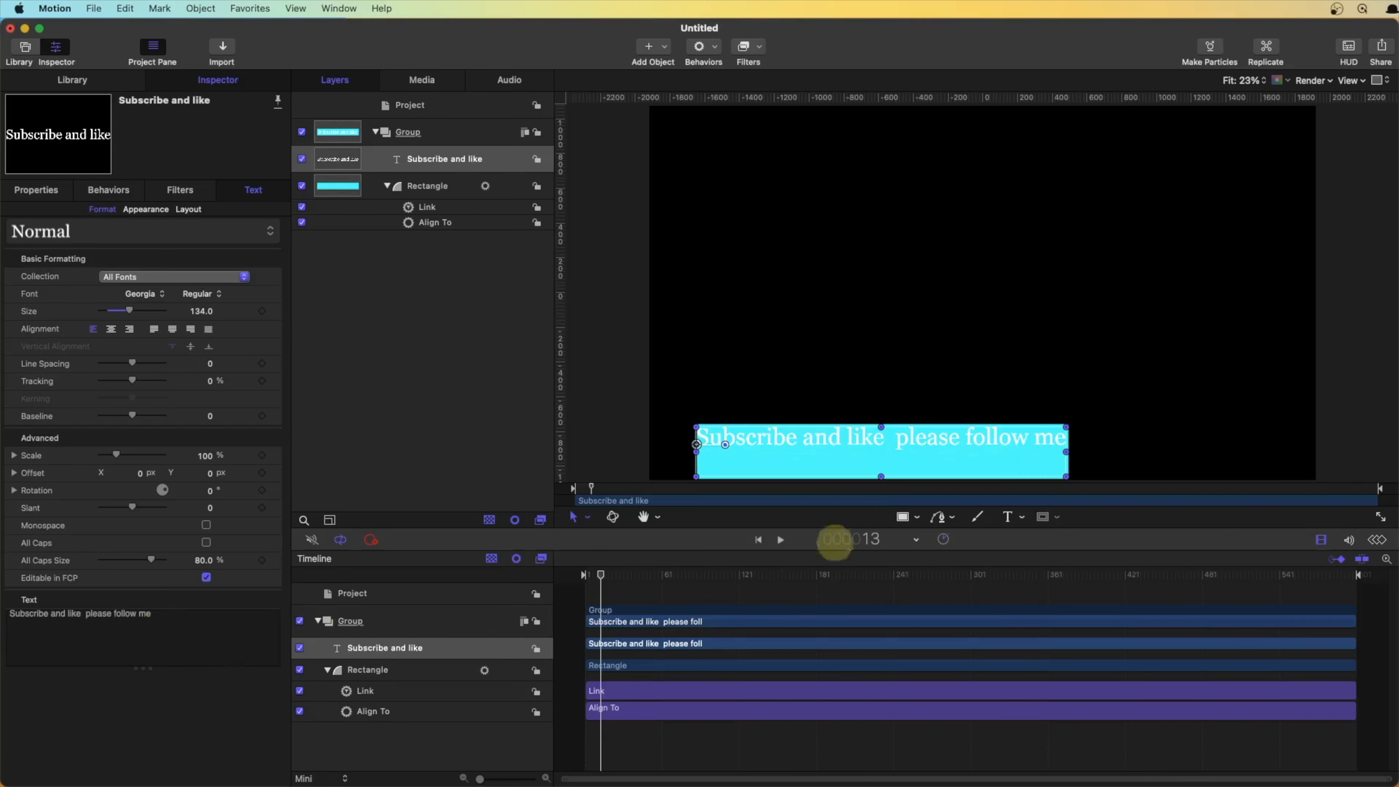
Return to editing the title text, end its first line with "met" and start a second line.
left_click(881, 447)
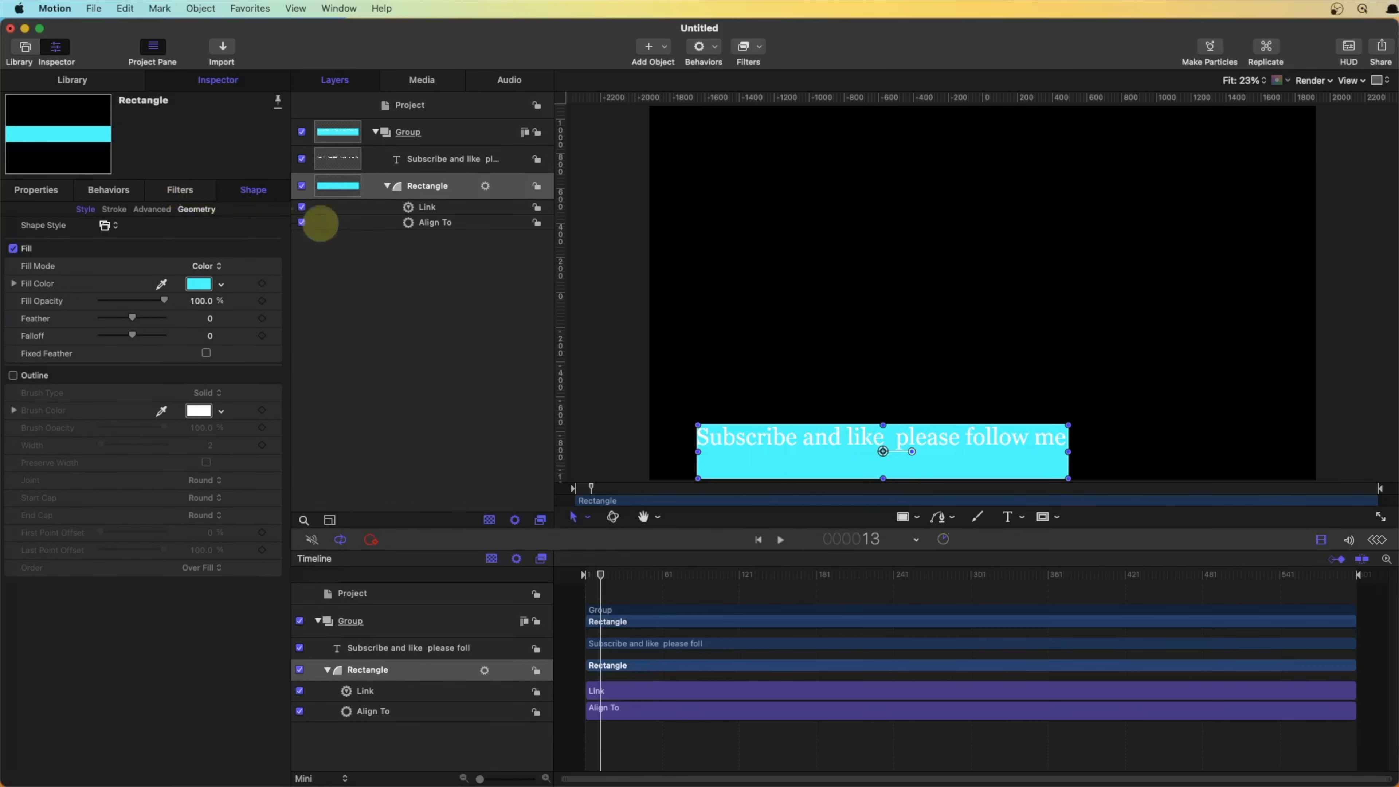
left_click(433, 165)
left_click(189, 634)
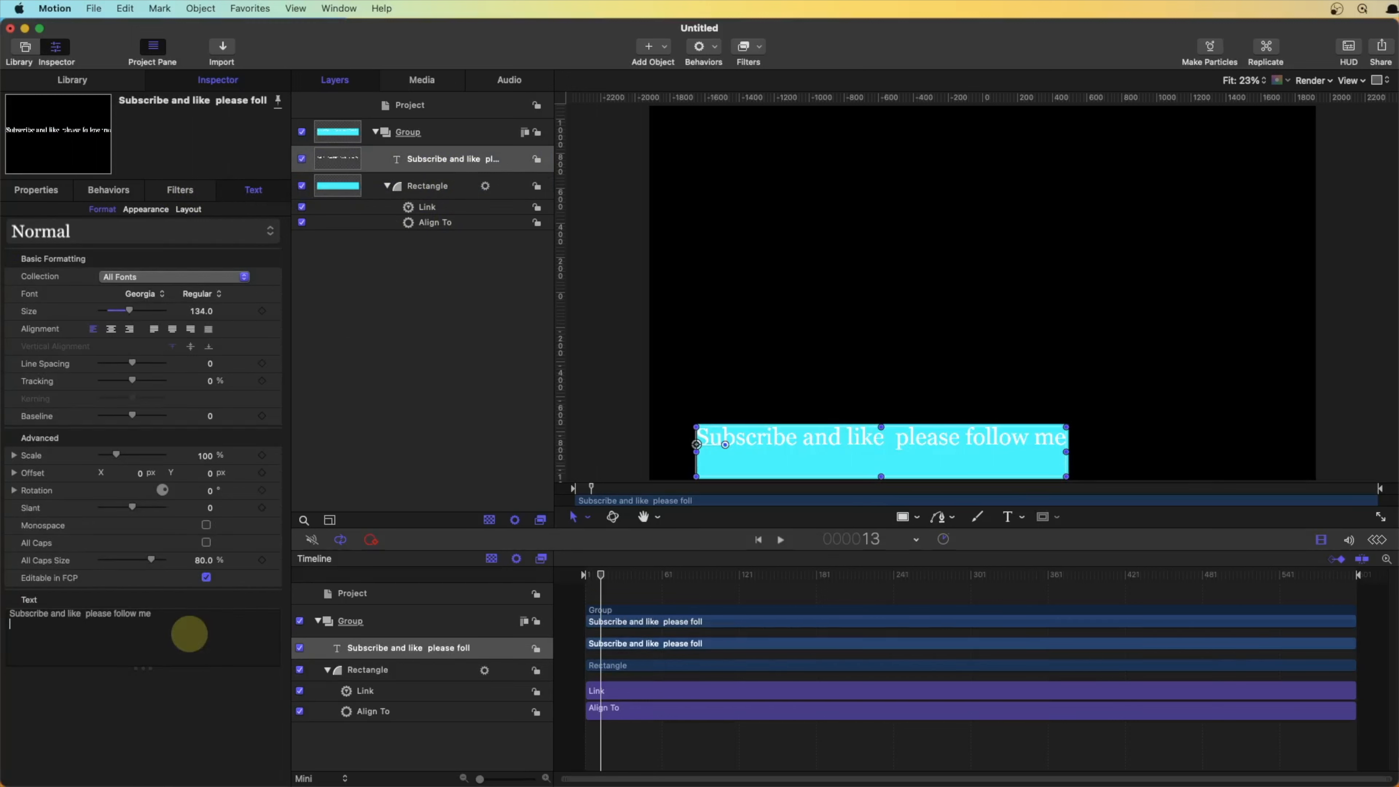
type("fo")
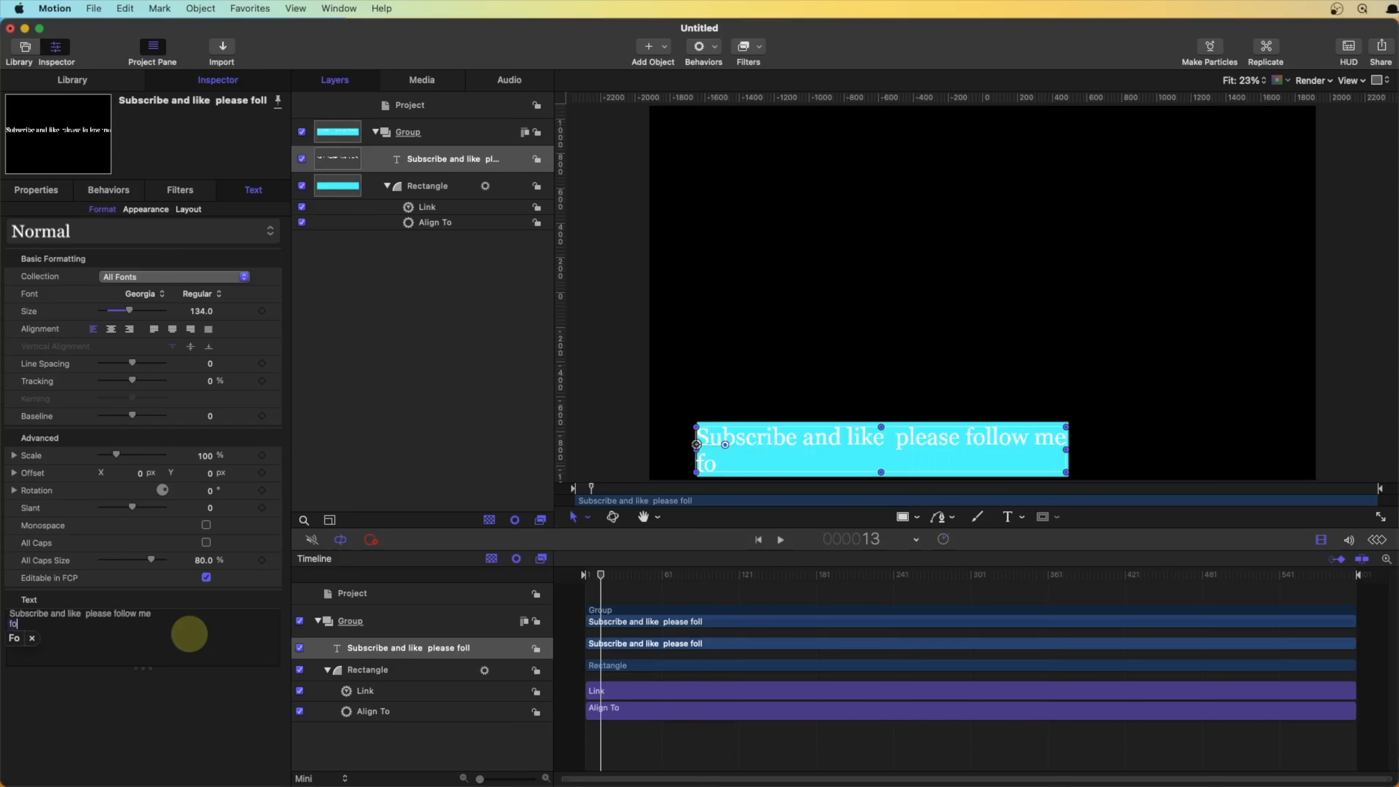
key("BackSpace")
key("BackSpace")
key("BackSpace")
type("t")
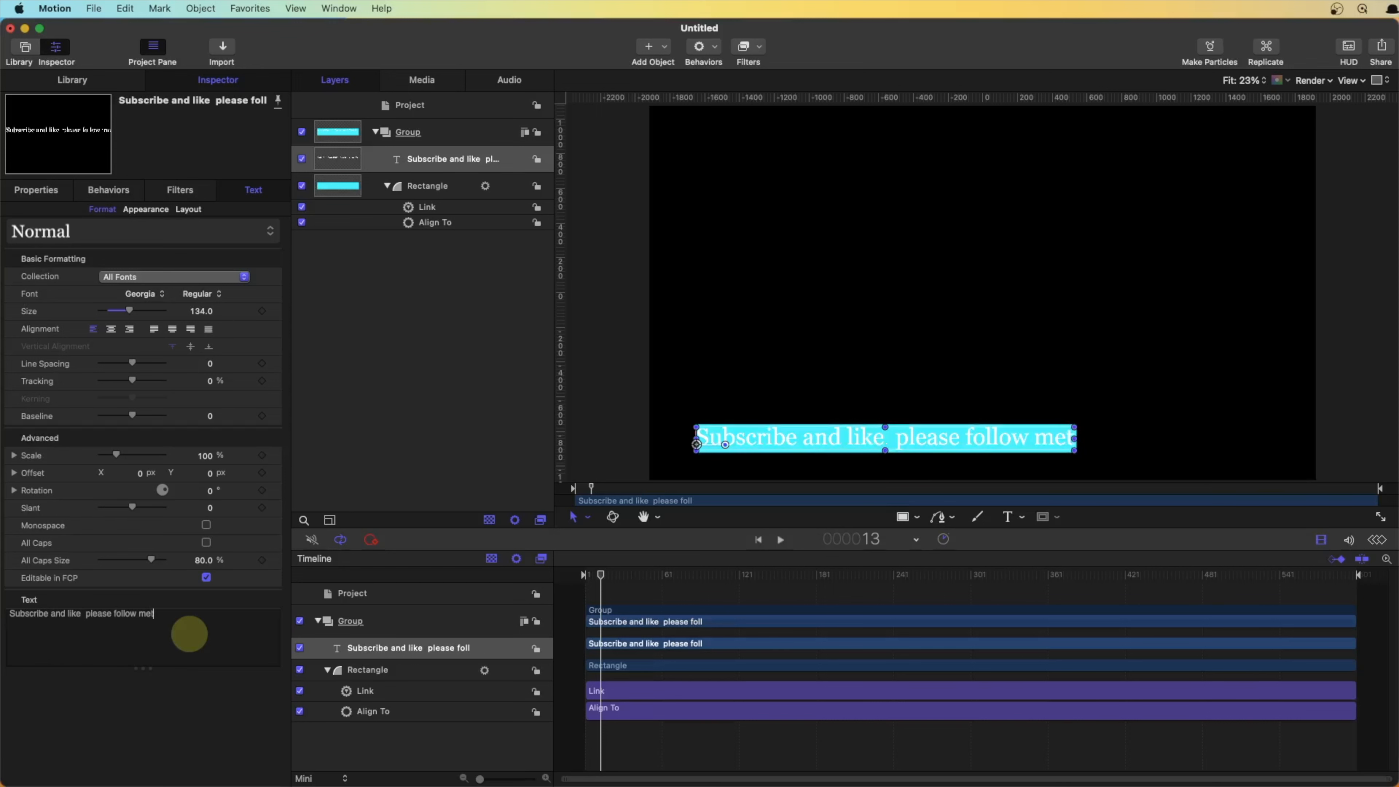
key("Return")
Enter "Thisis motion and you learn from basic to advance here" as the title's second line.
type("Thisis")
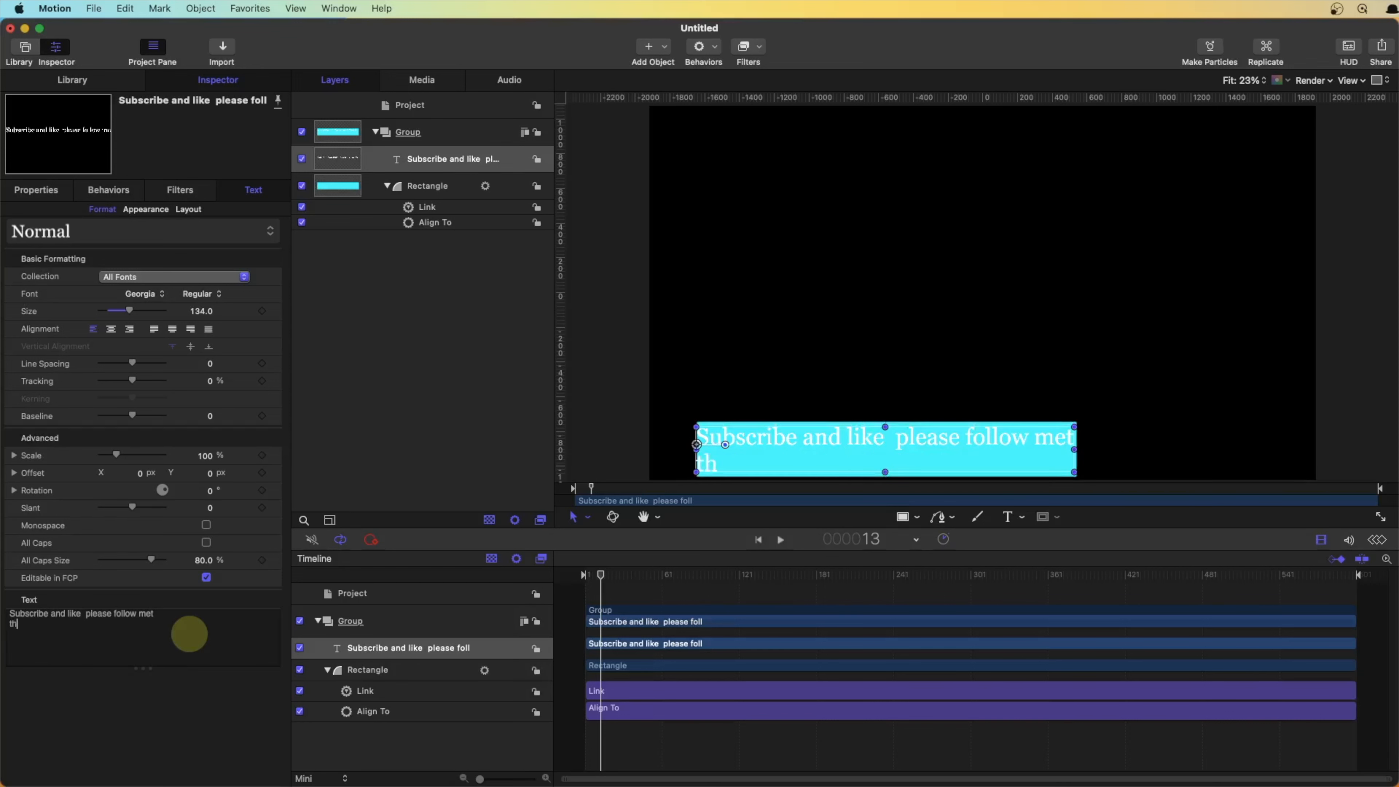
type(" mo")
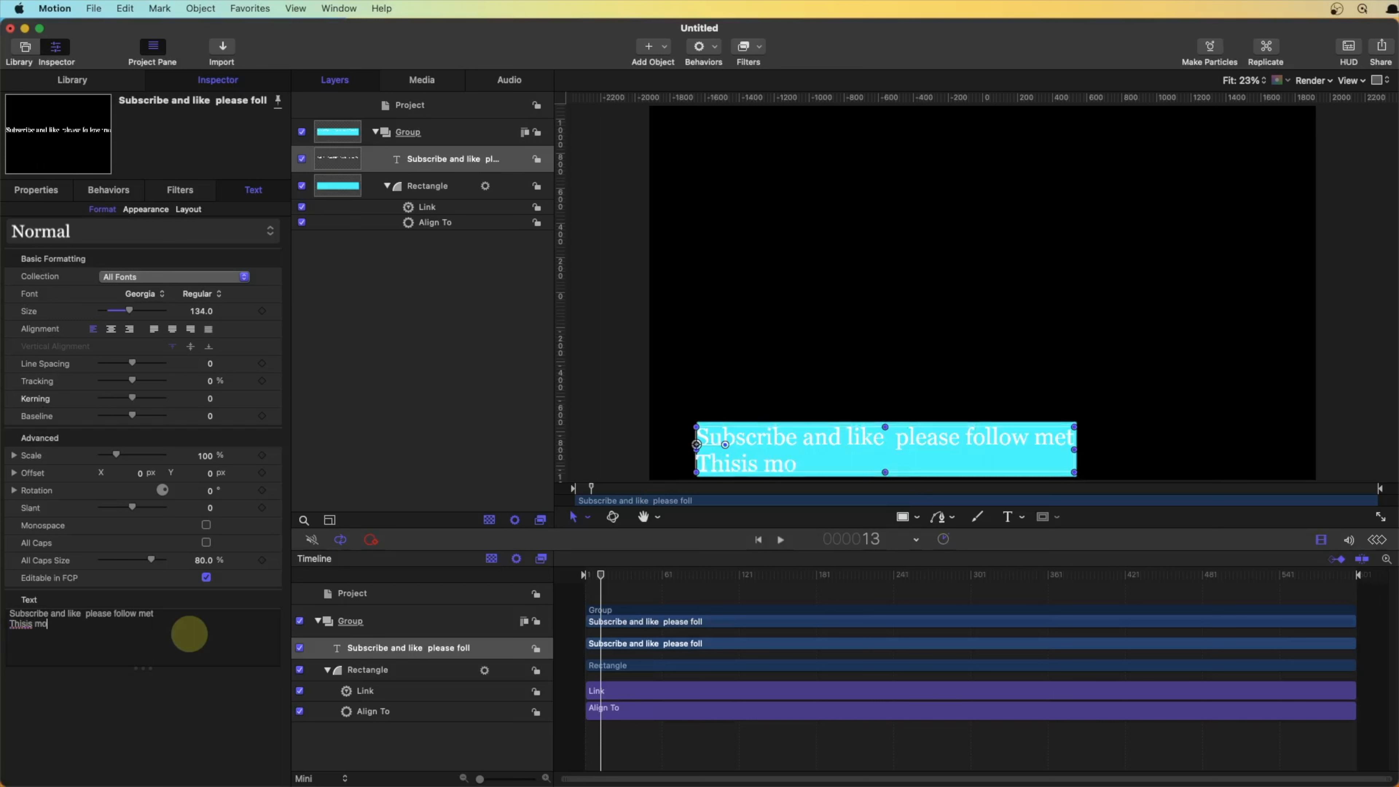
type("tion nand you")
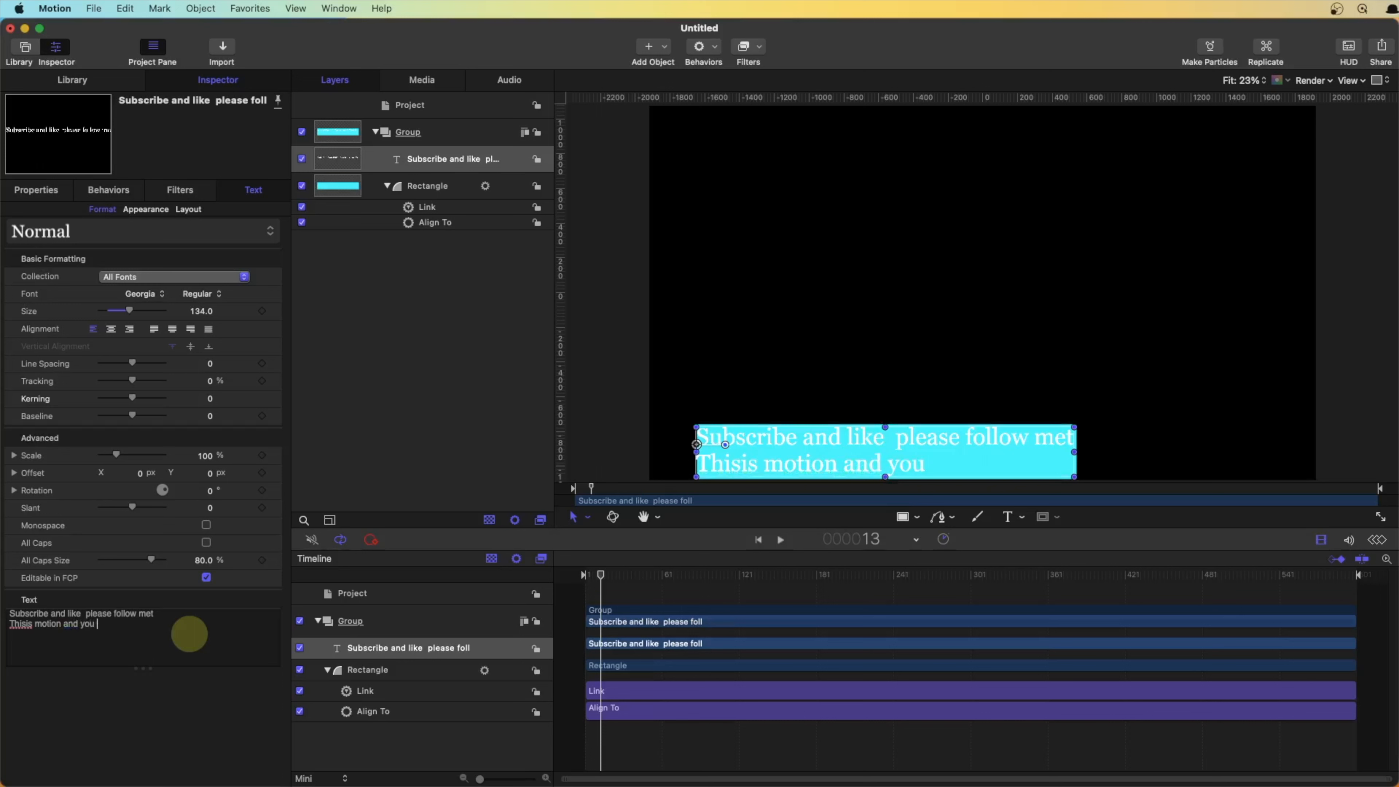
type(" lean")
key("BackSpace")
type("rn from ")
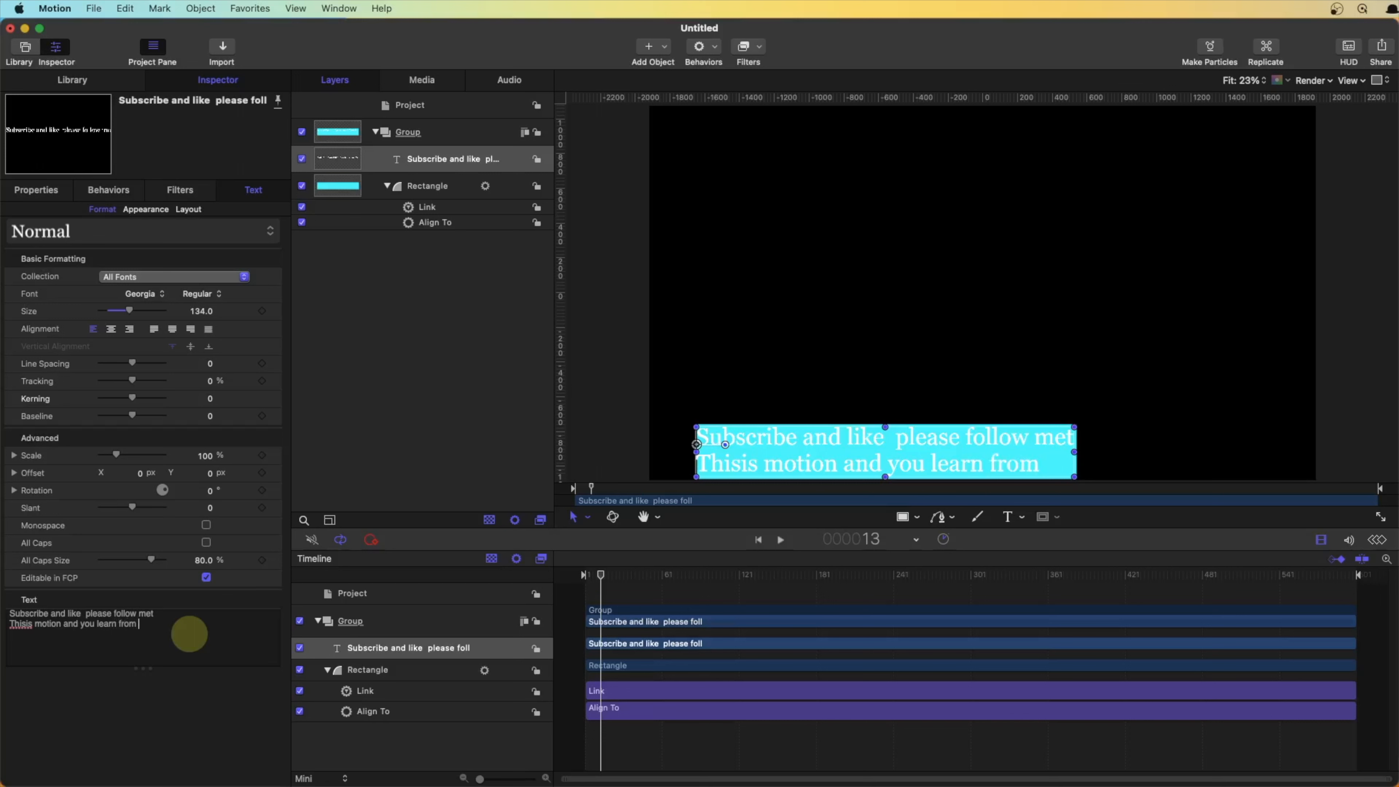
type("basic to")
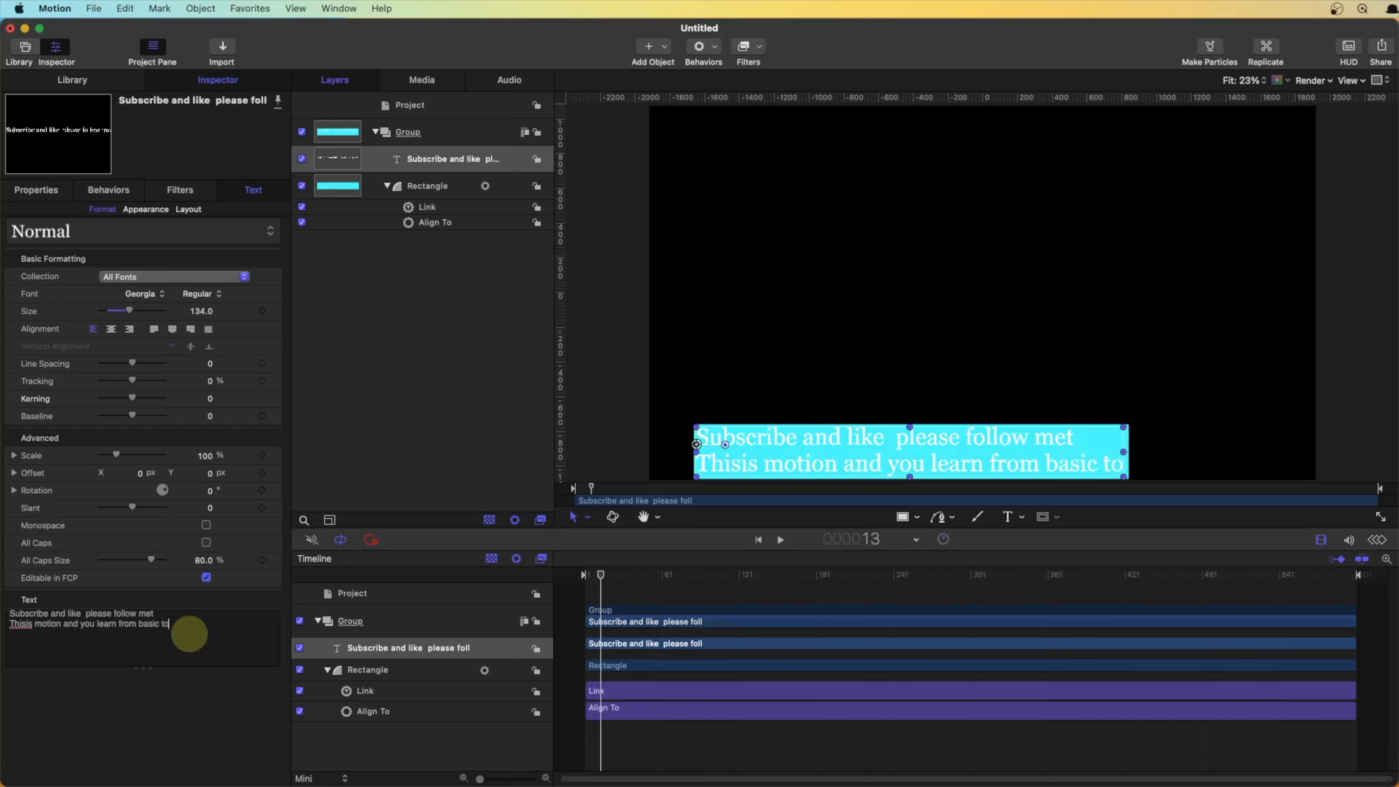
type(" advance")
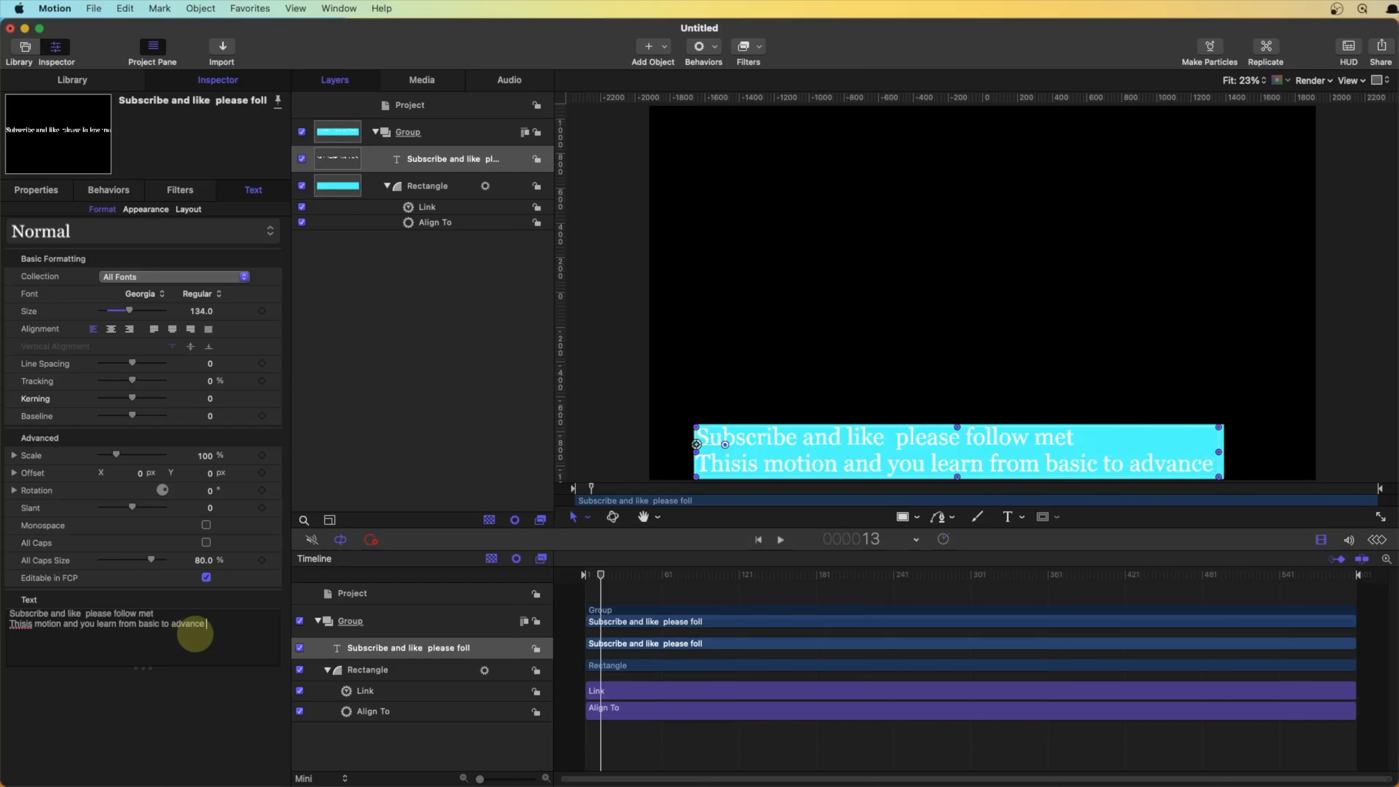
type(" heer")
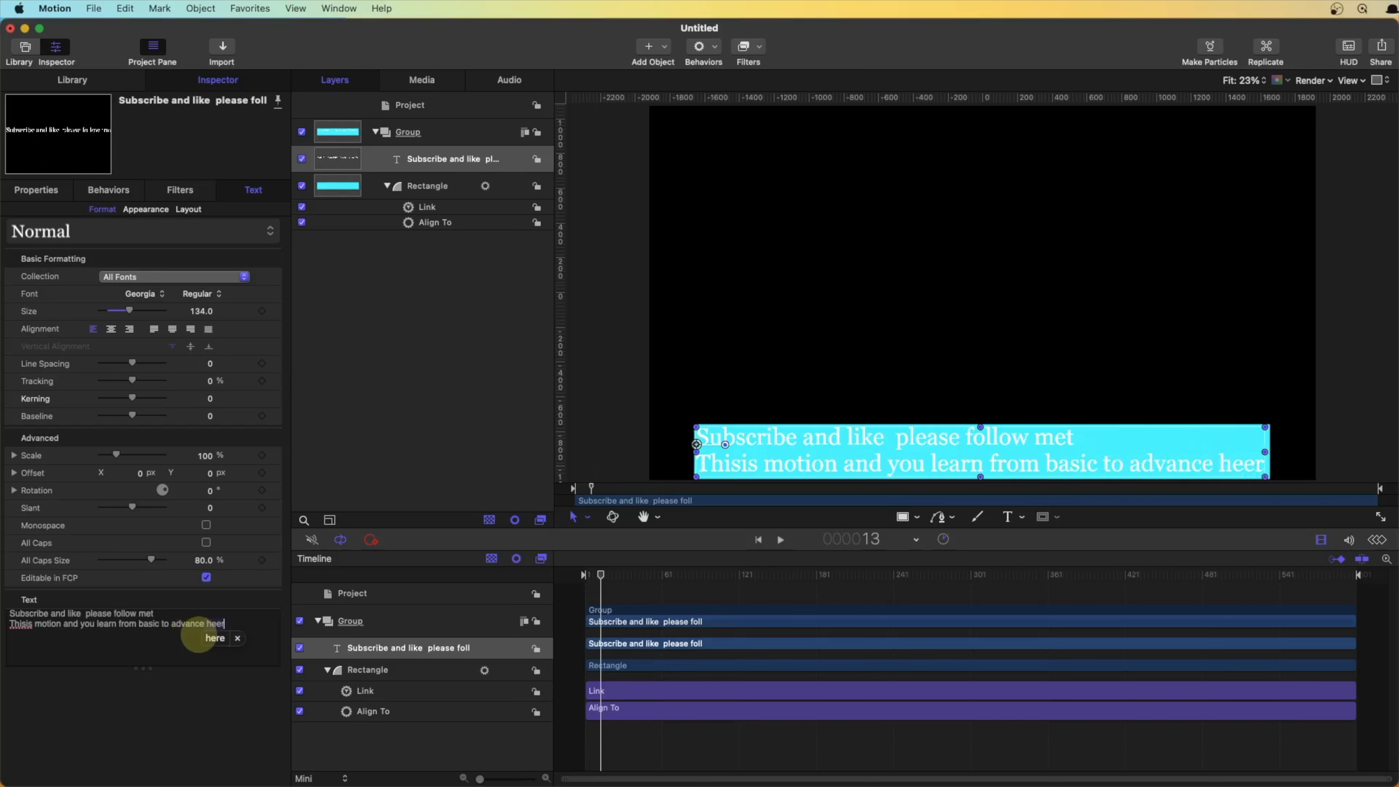
left_click(199, 634)
Move the two-line title up toward the middle of the canvas and select the Rectangle layer.
left_click_drag(981, 435, 972, 319)
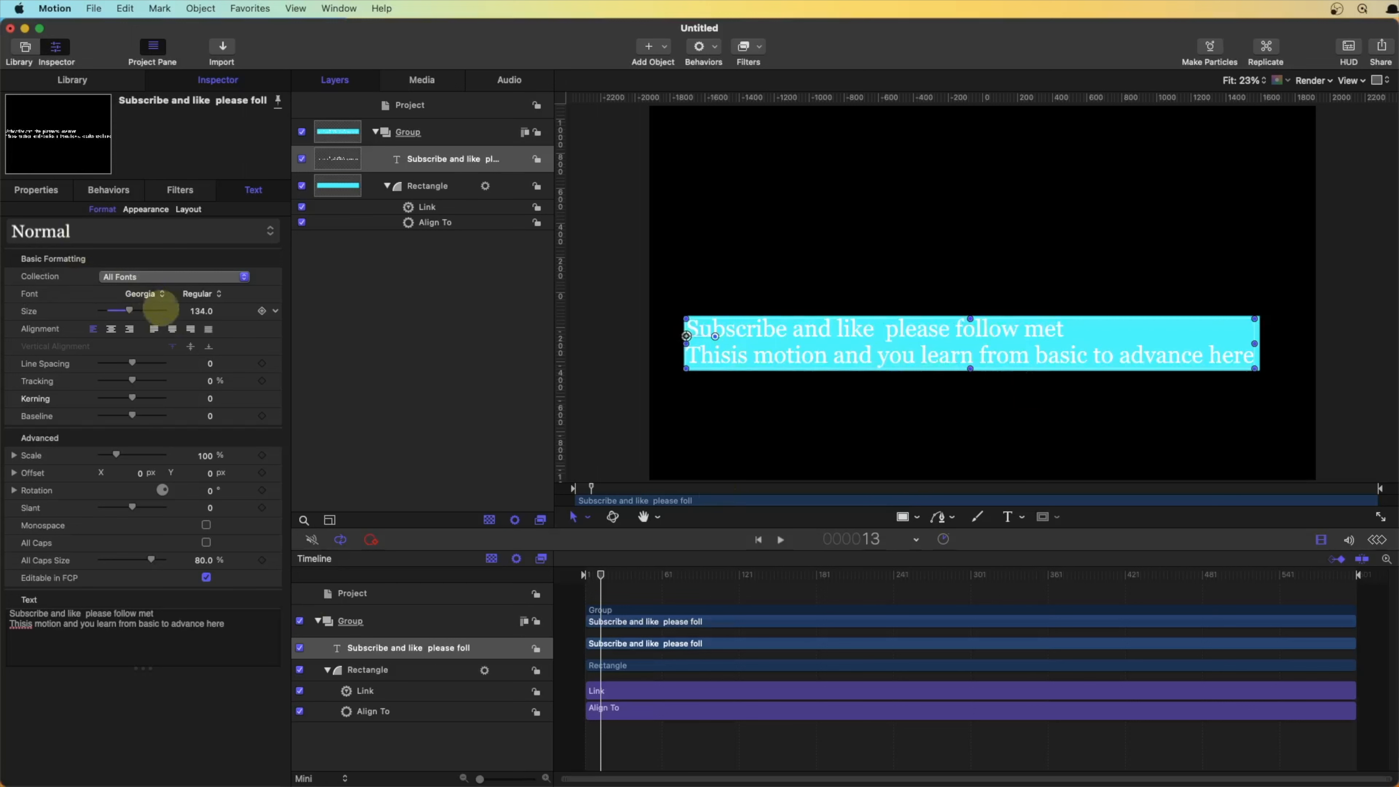
left_click(429, 186)
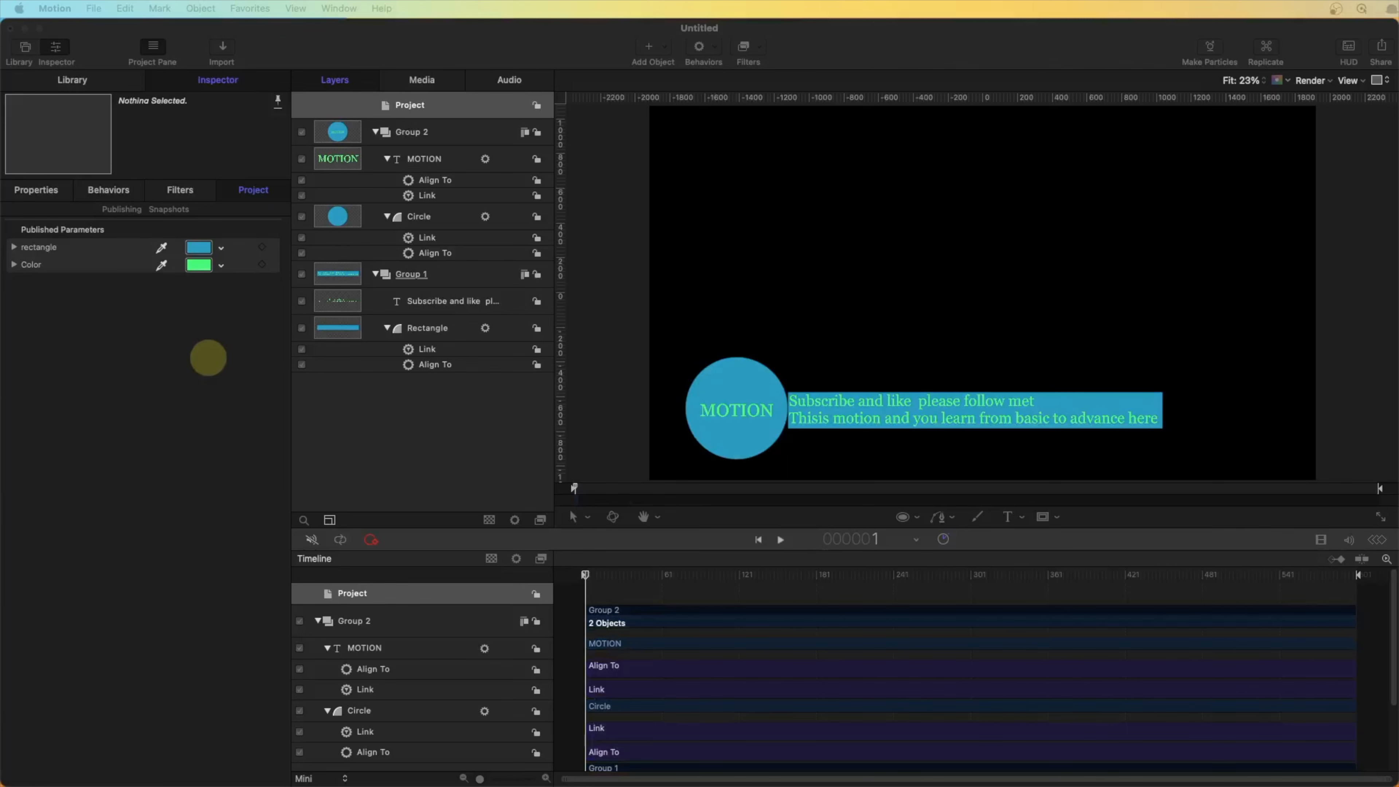
Rename the project's published Color parameter to "text color".
left_click(475, 432)
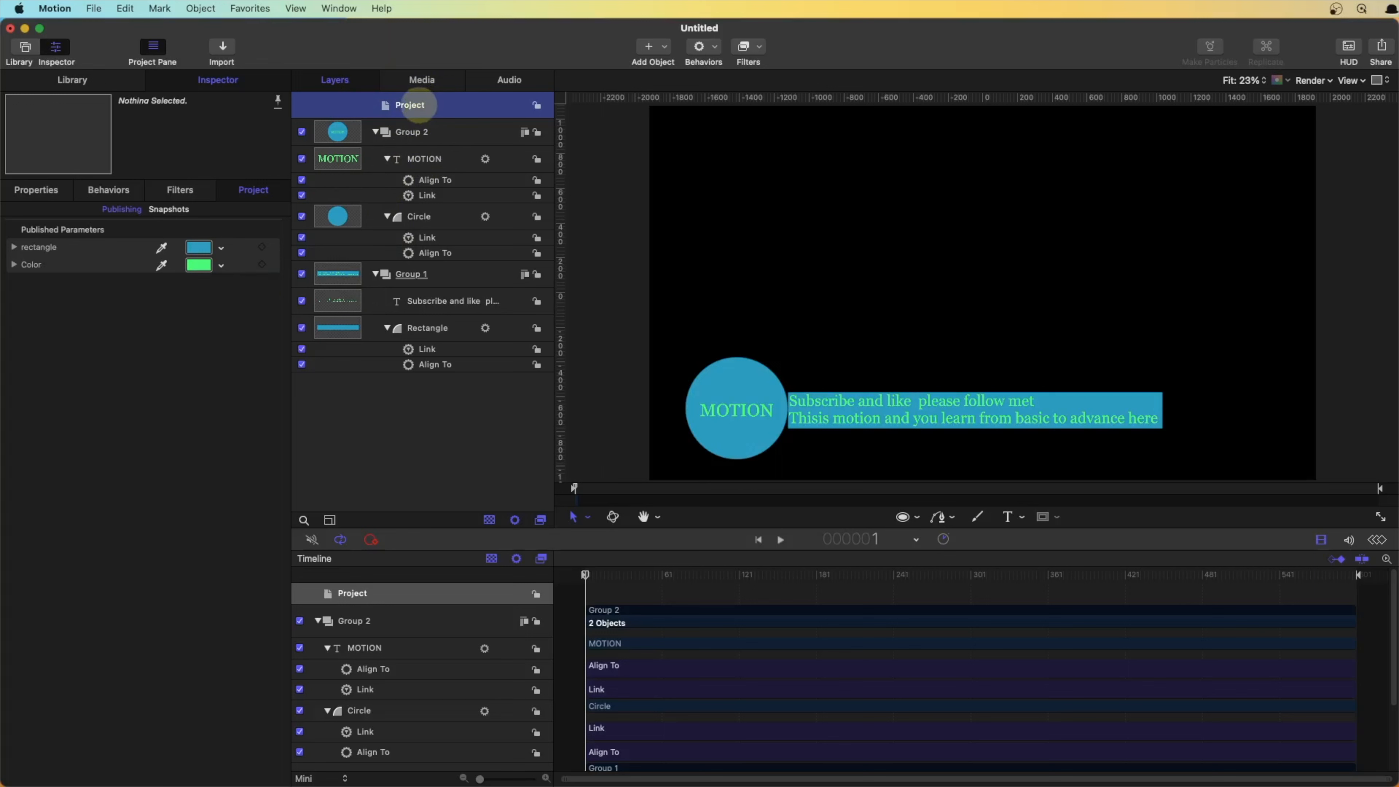
left_click(34, 265)
double_click(35, 265)
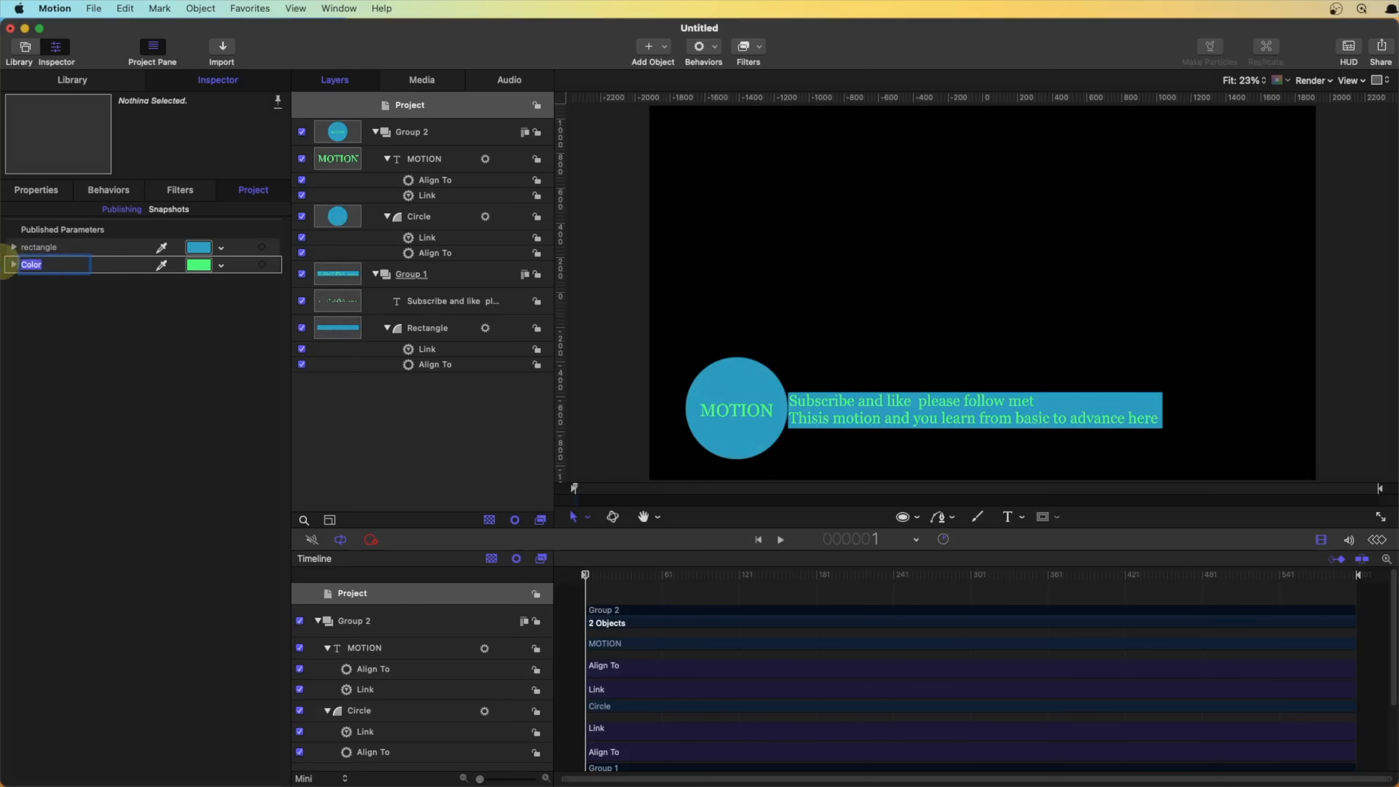
type("T")
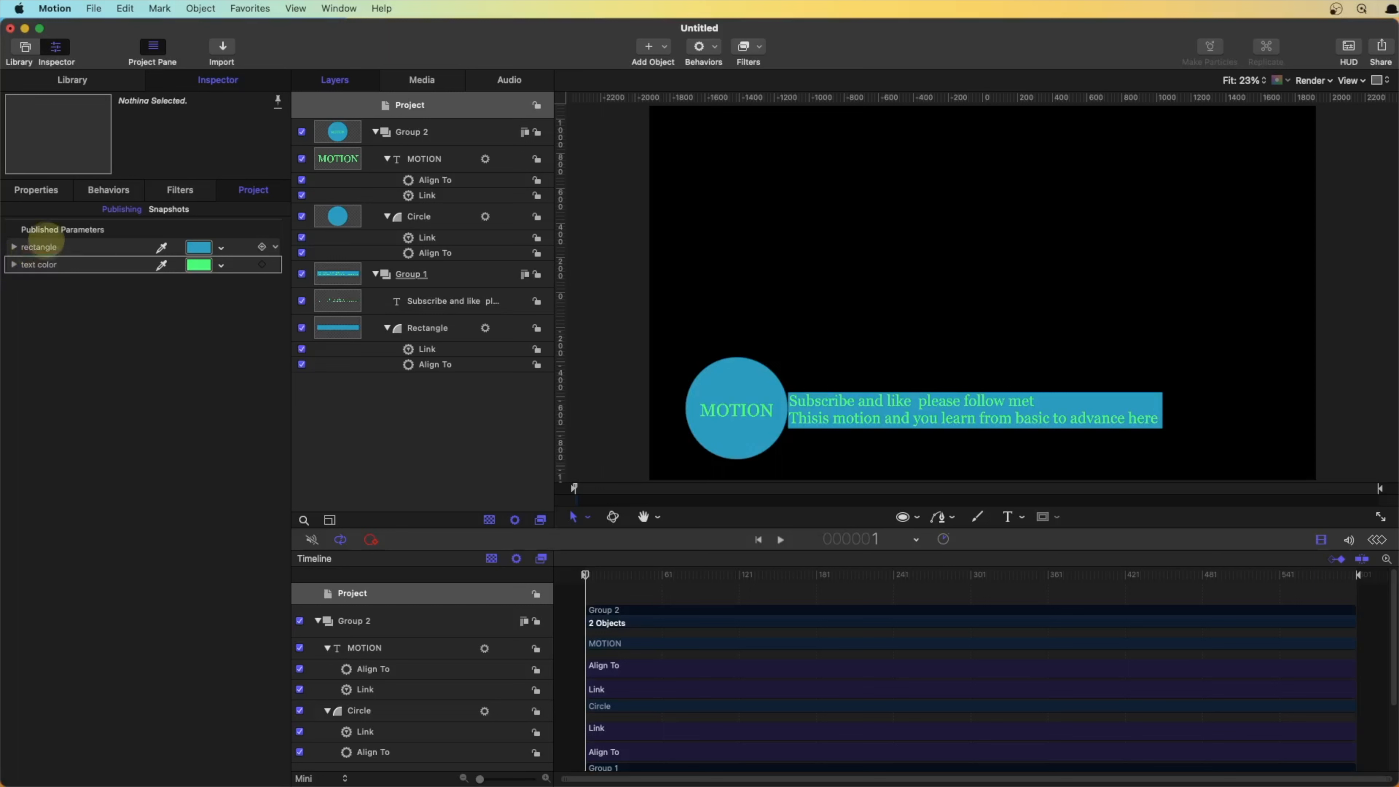
Rename the project's published rectangle parameter to "Lead color".
double_click(49, 248)
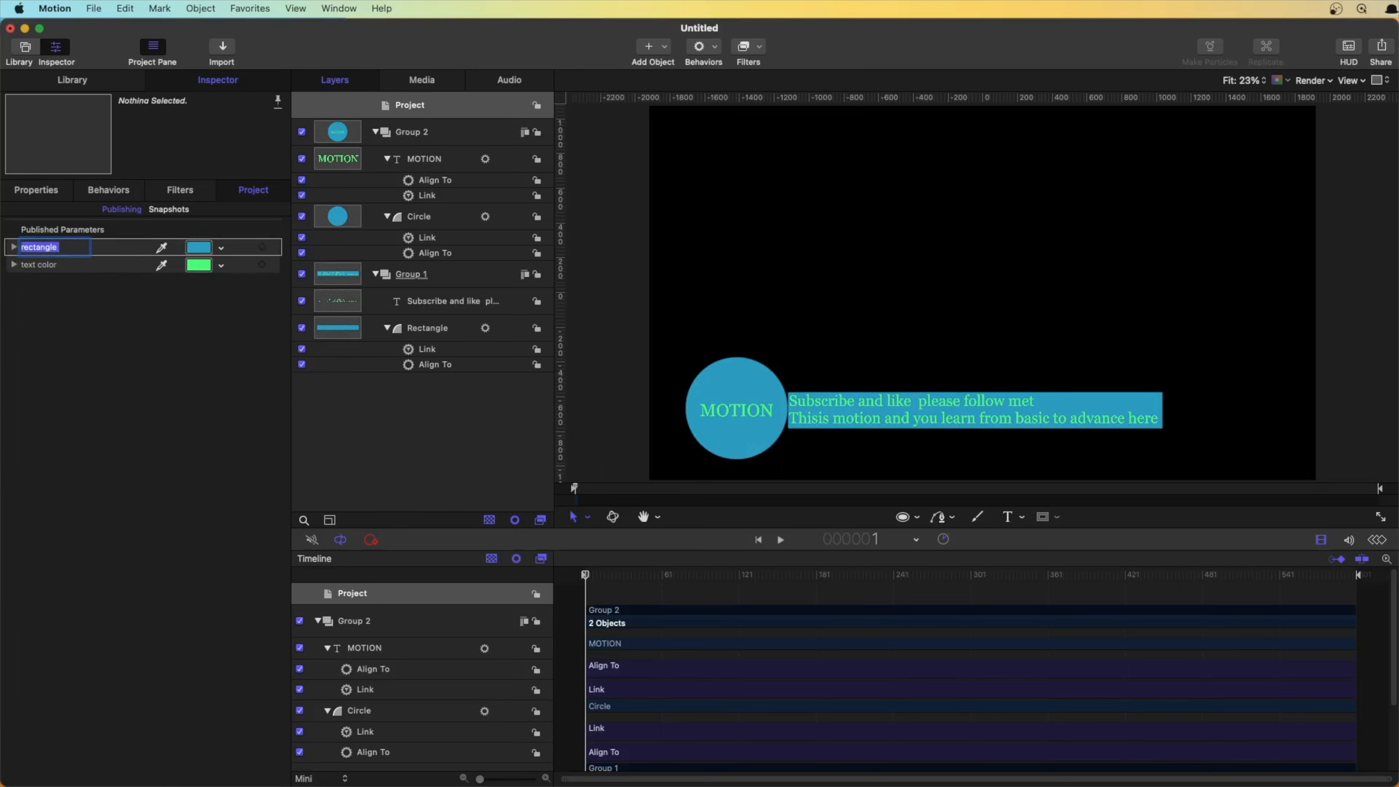
key("BackSpace")
left_click(138, 324)
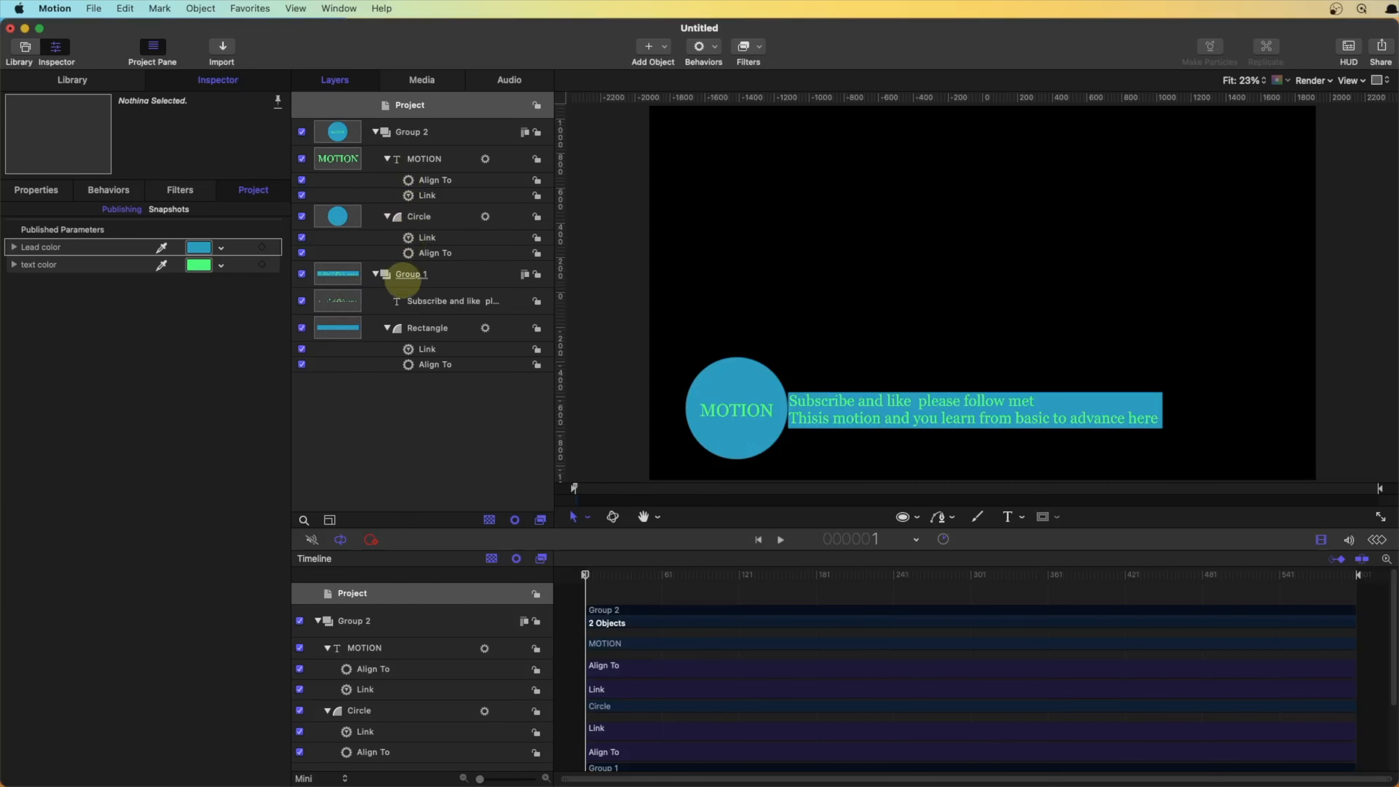
Inspect the format and face color settings of the "Subscribe and like" text layer, including the color's parameter options.
left_click(392, 300)
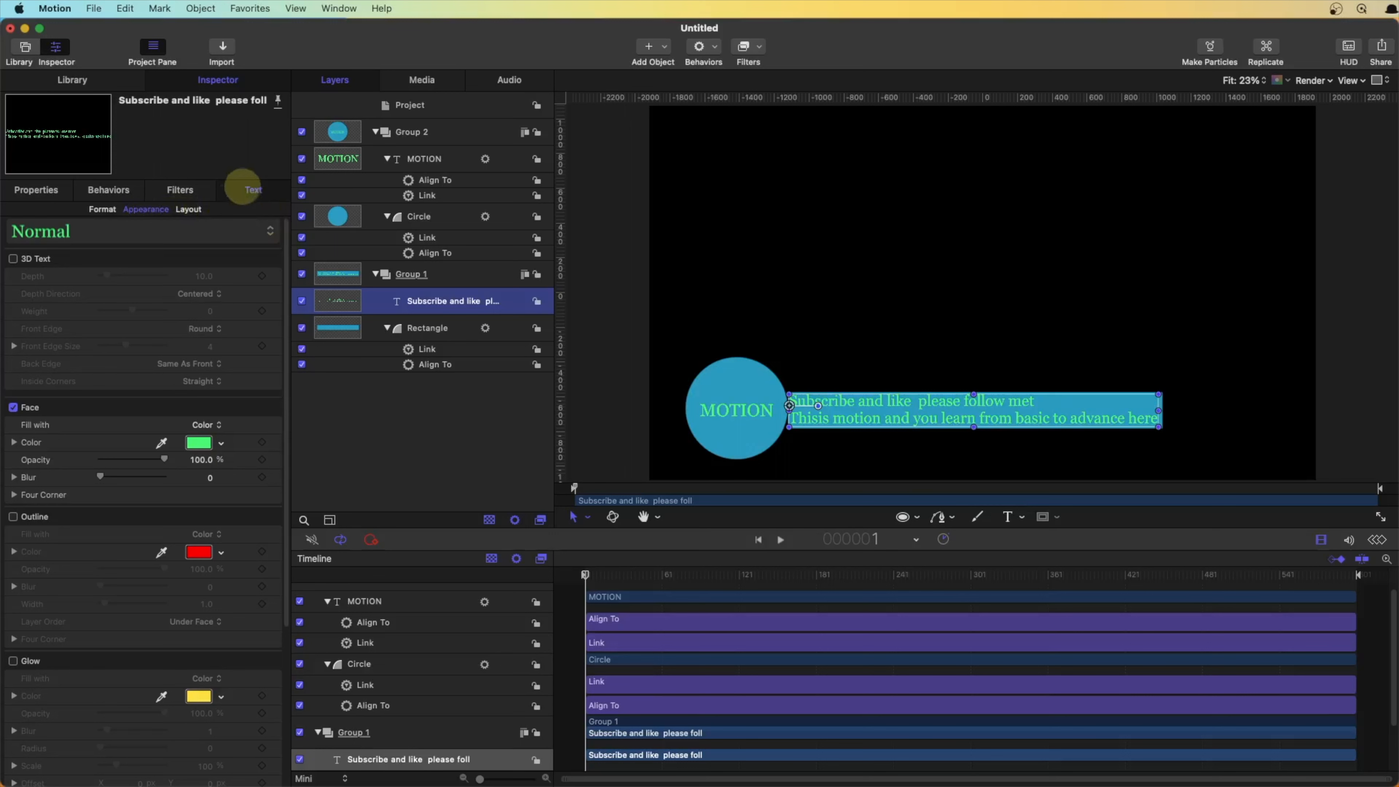
left_click(99, 208)
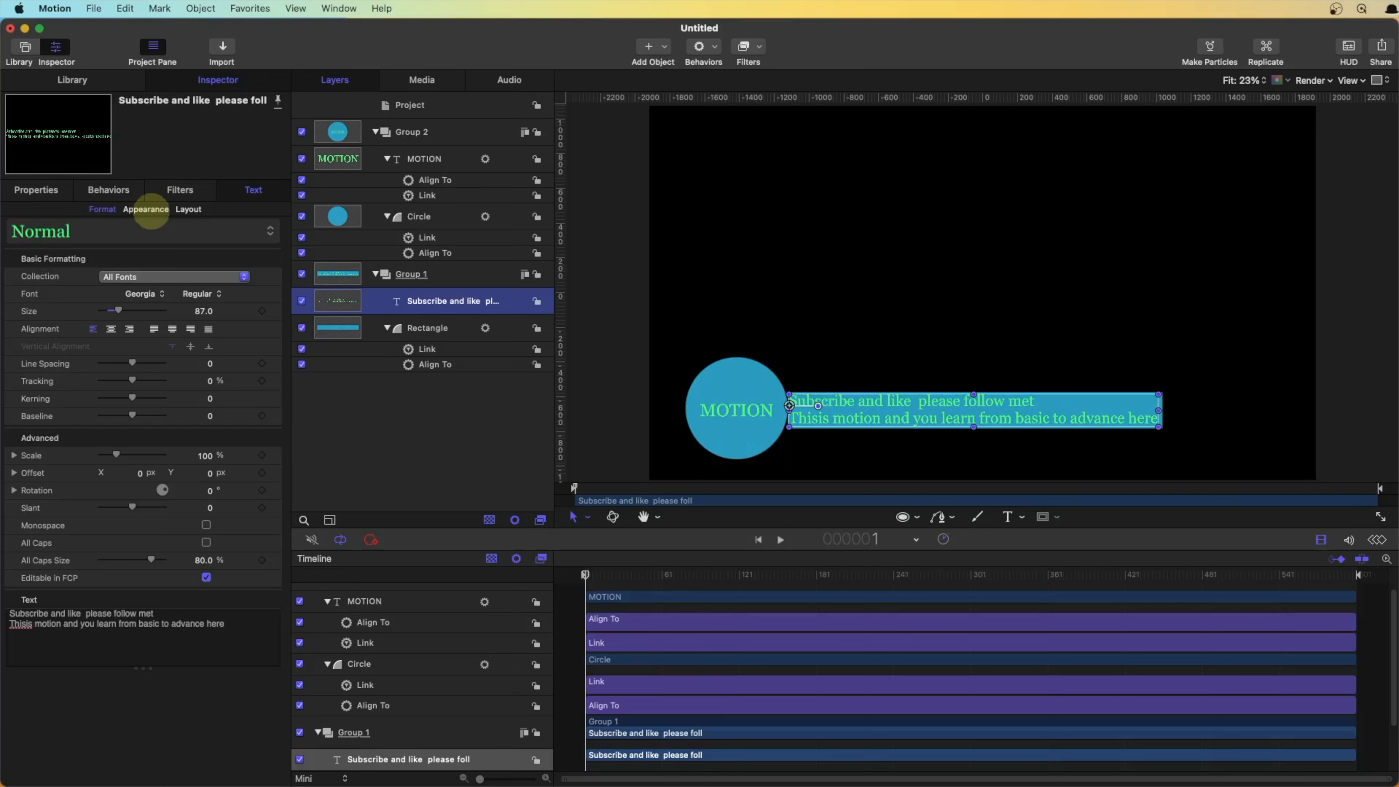
left_click(145, 208)
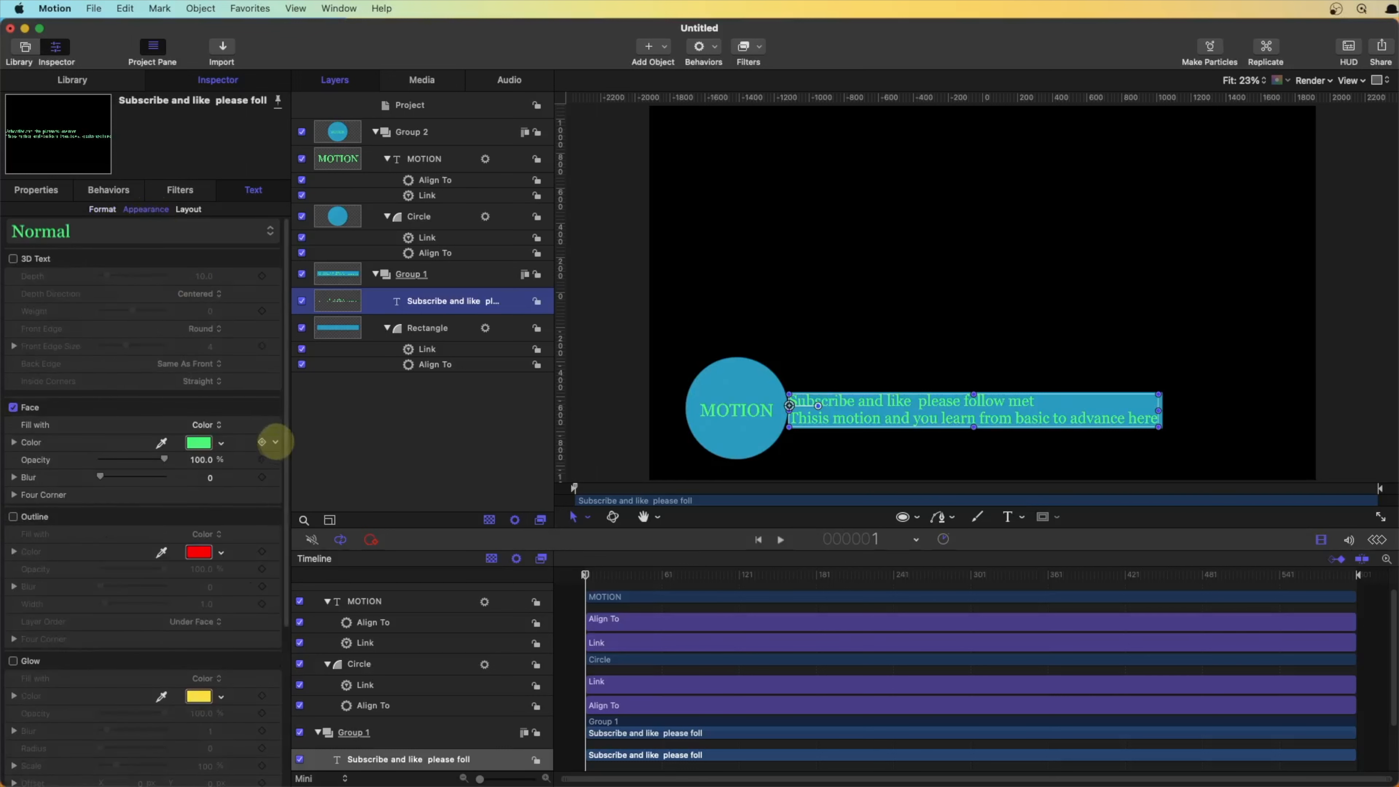
left_click(274, 442)
left_click(369, 410)
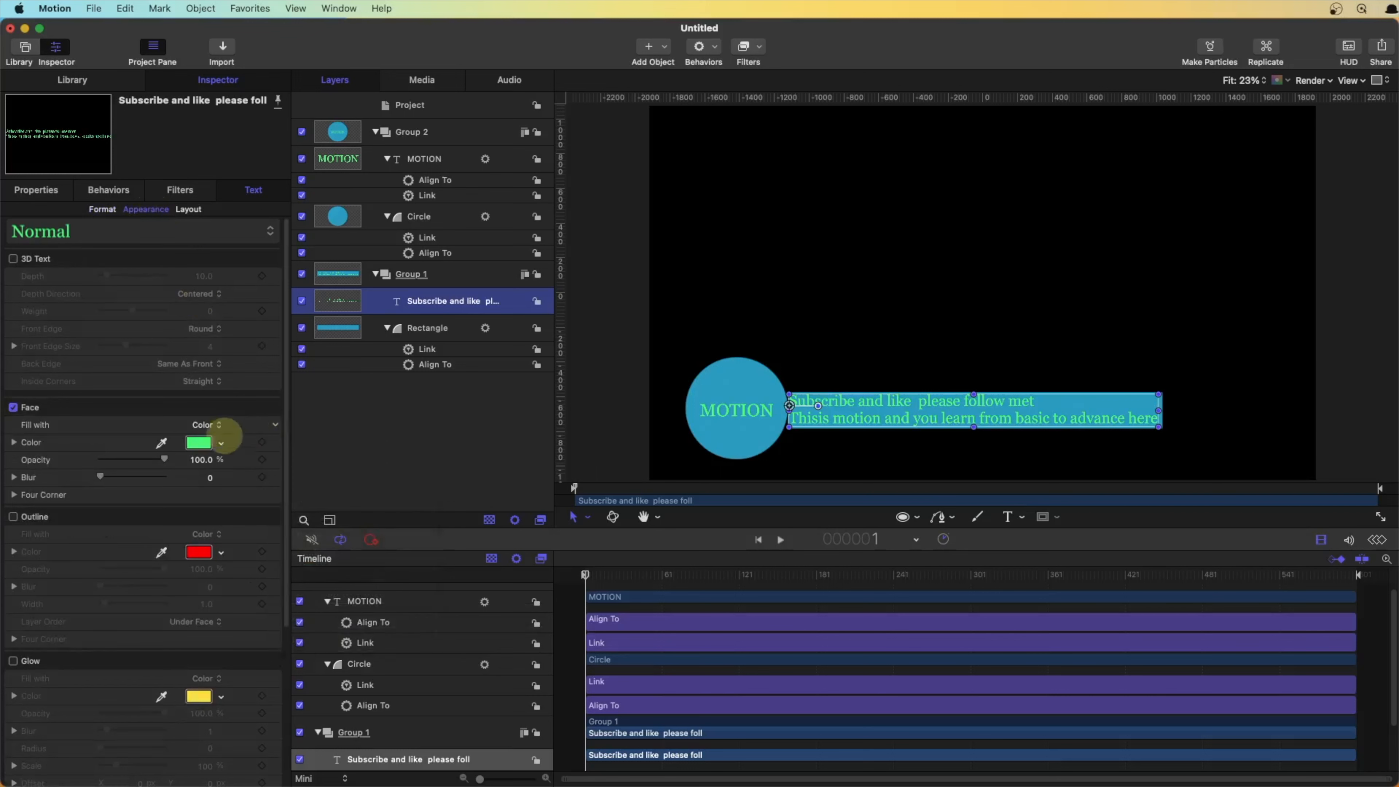
Publish the Text, Font and Size parameters of the "Subscribe and like" text layer.
left_click(103, 211)
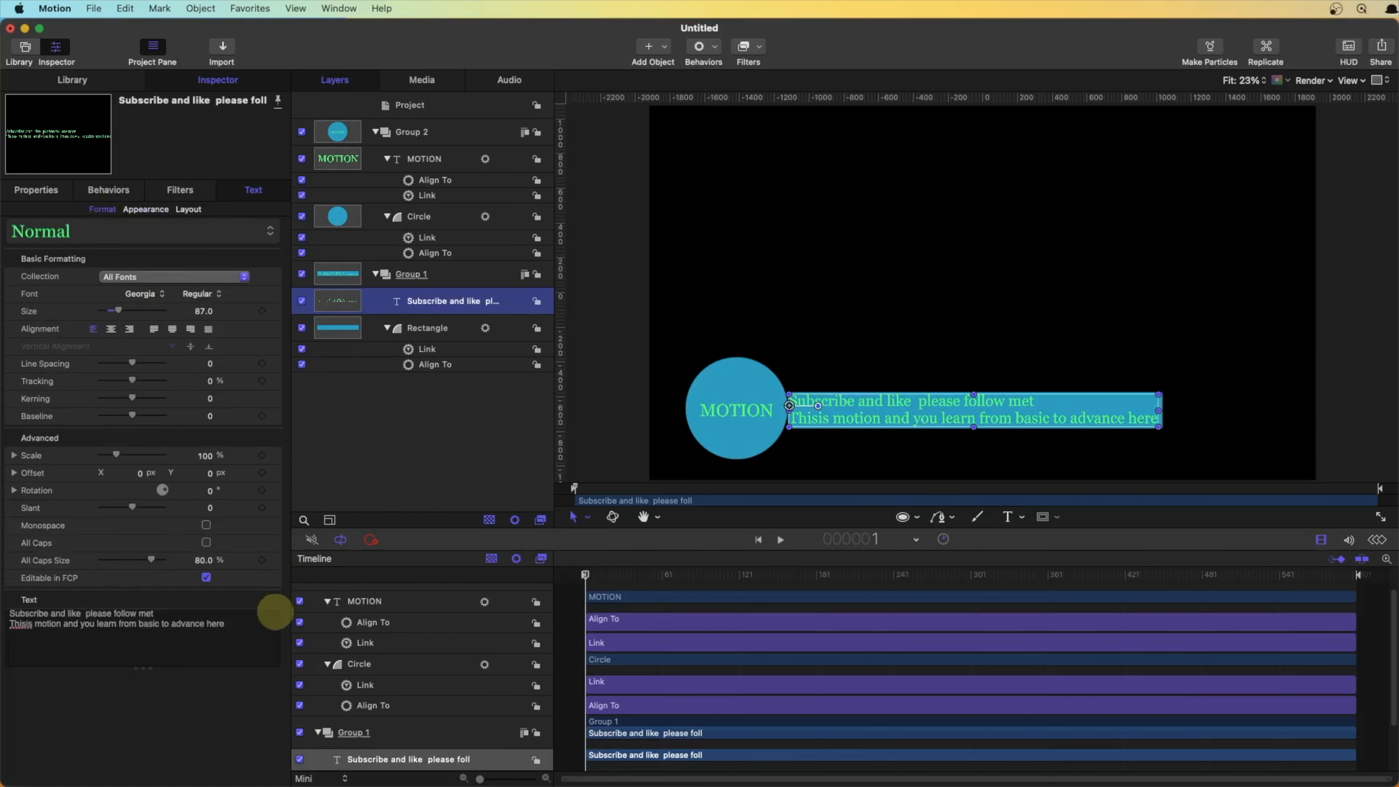
left_click(273, 599)
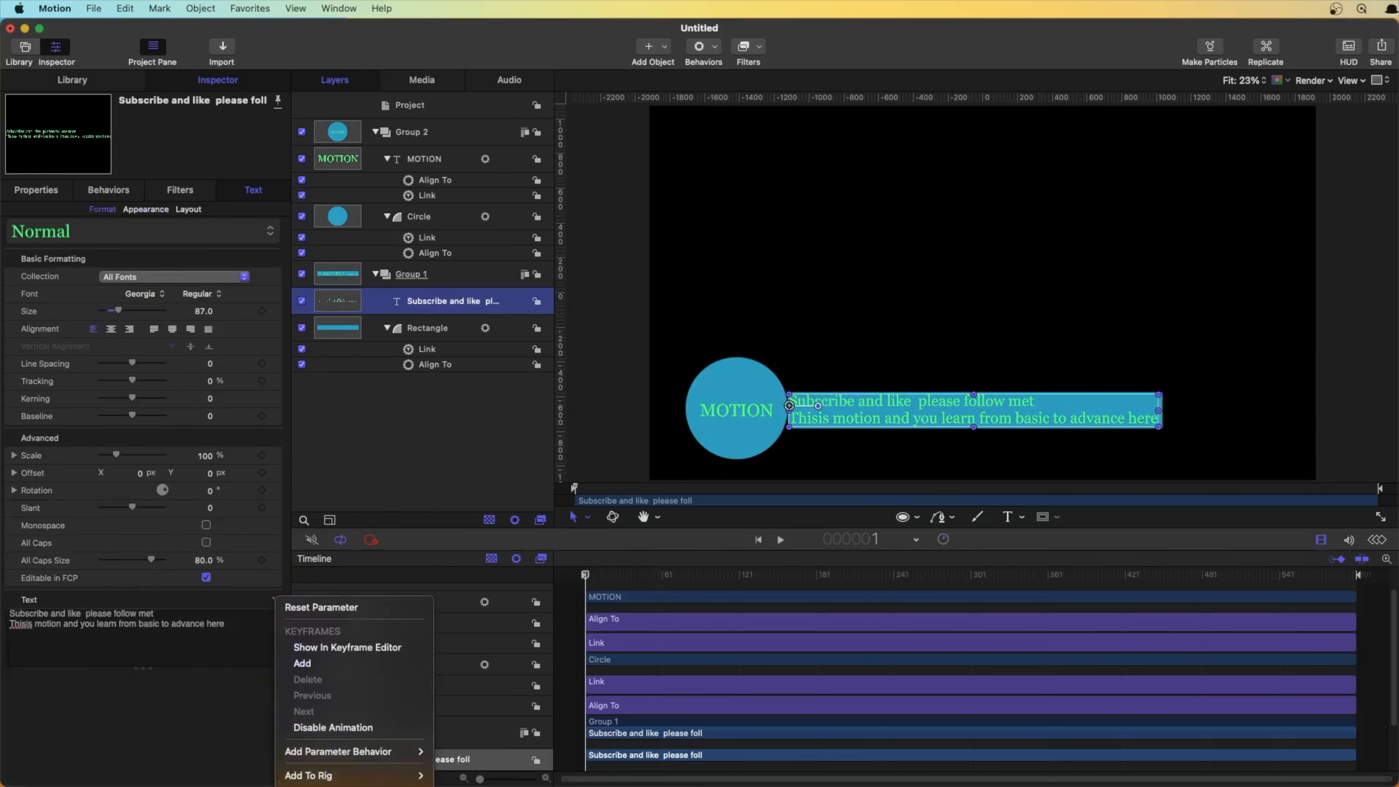
left_click(317, 785)
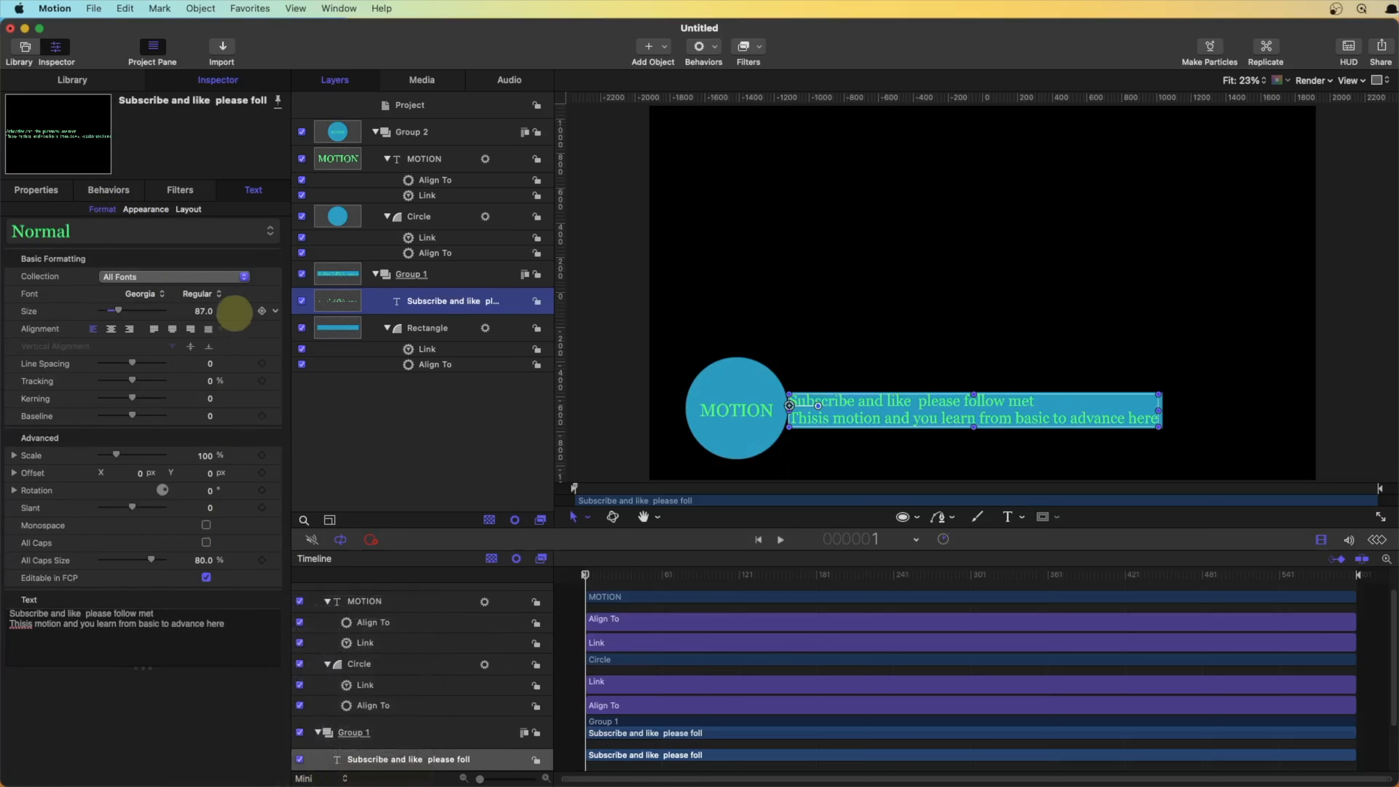
left_click(273, 293)
left_click(327, 515)
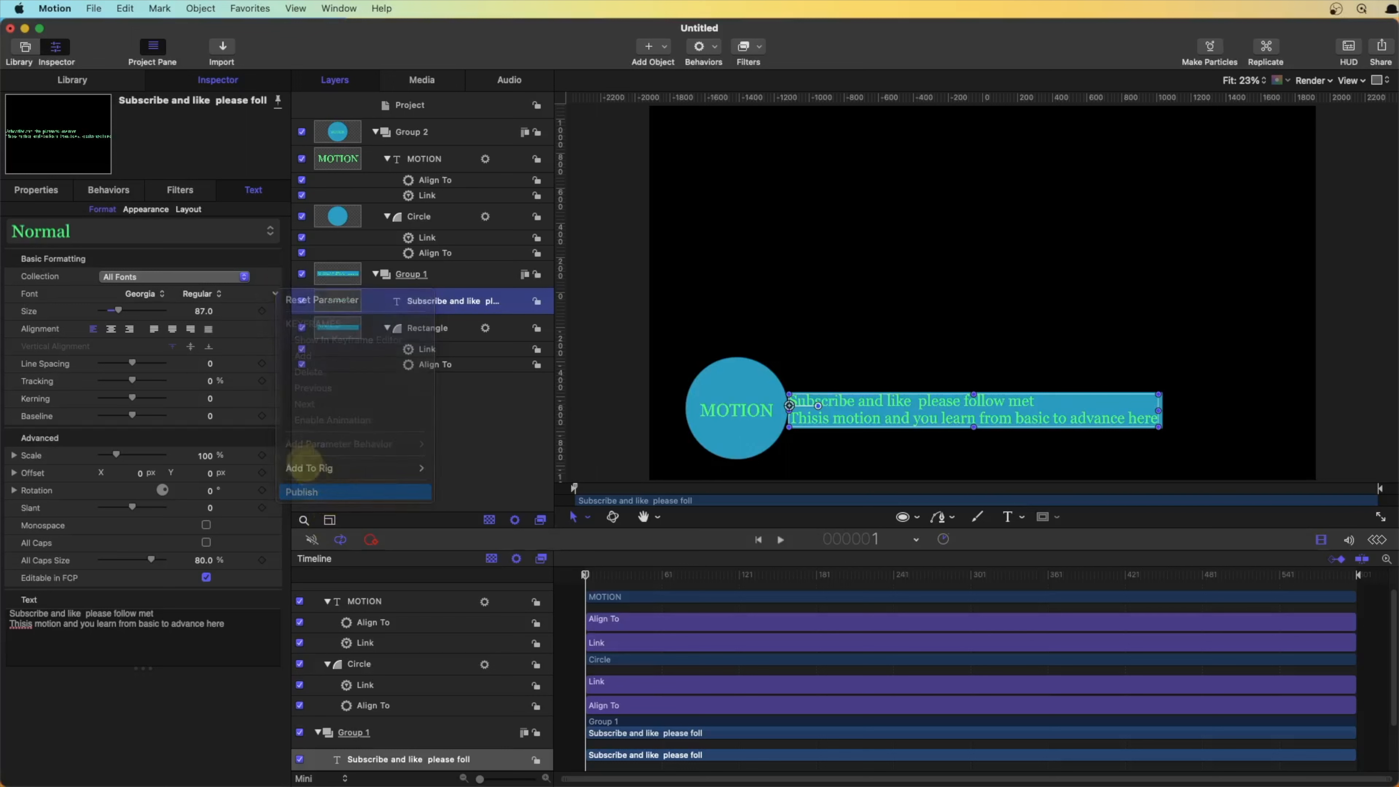
left_click(267, 311)
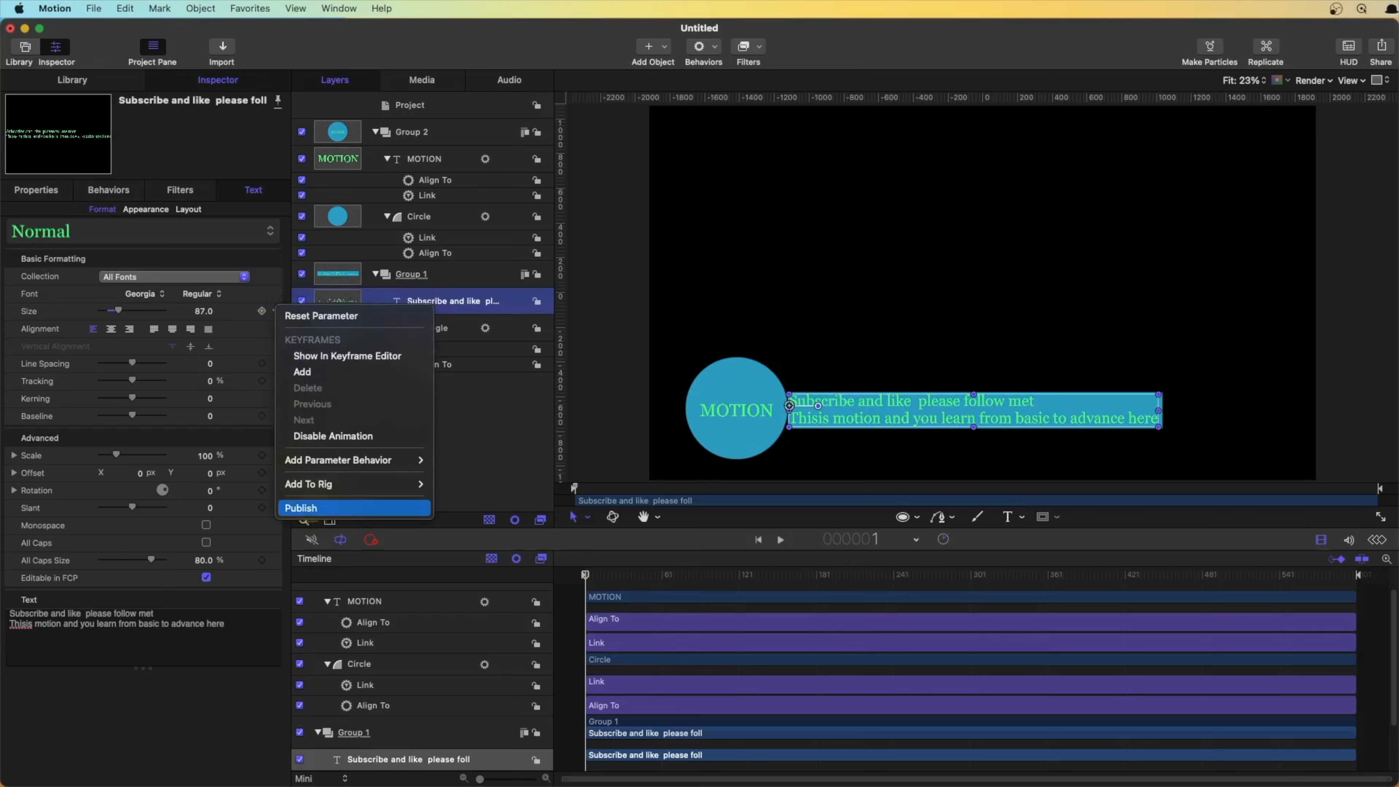
left_click(297, 506)
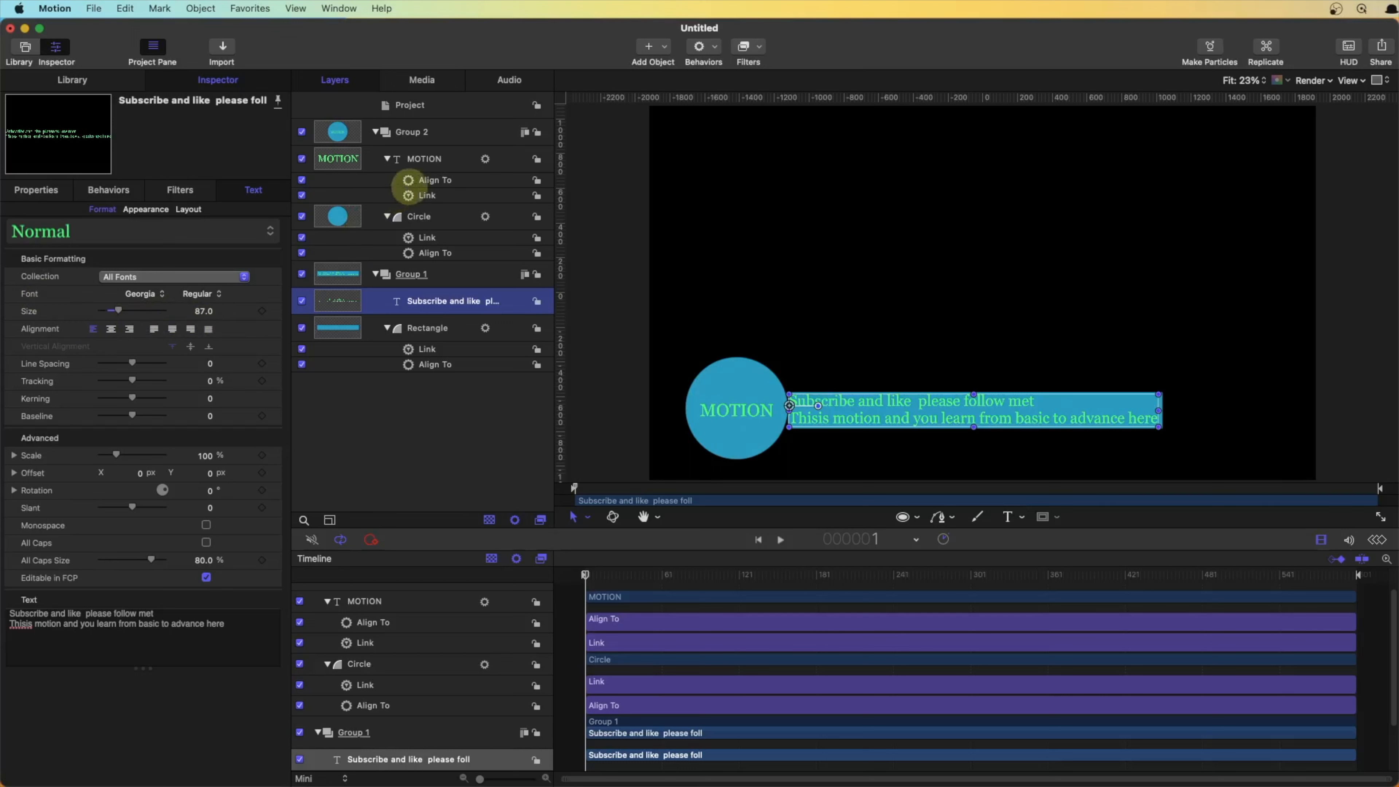
Publish the Text, Font and Size parameters of the MOTION text layer.
left_click(418, 160)
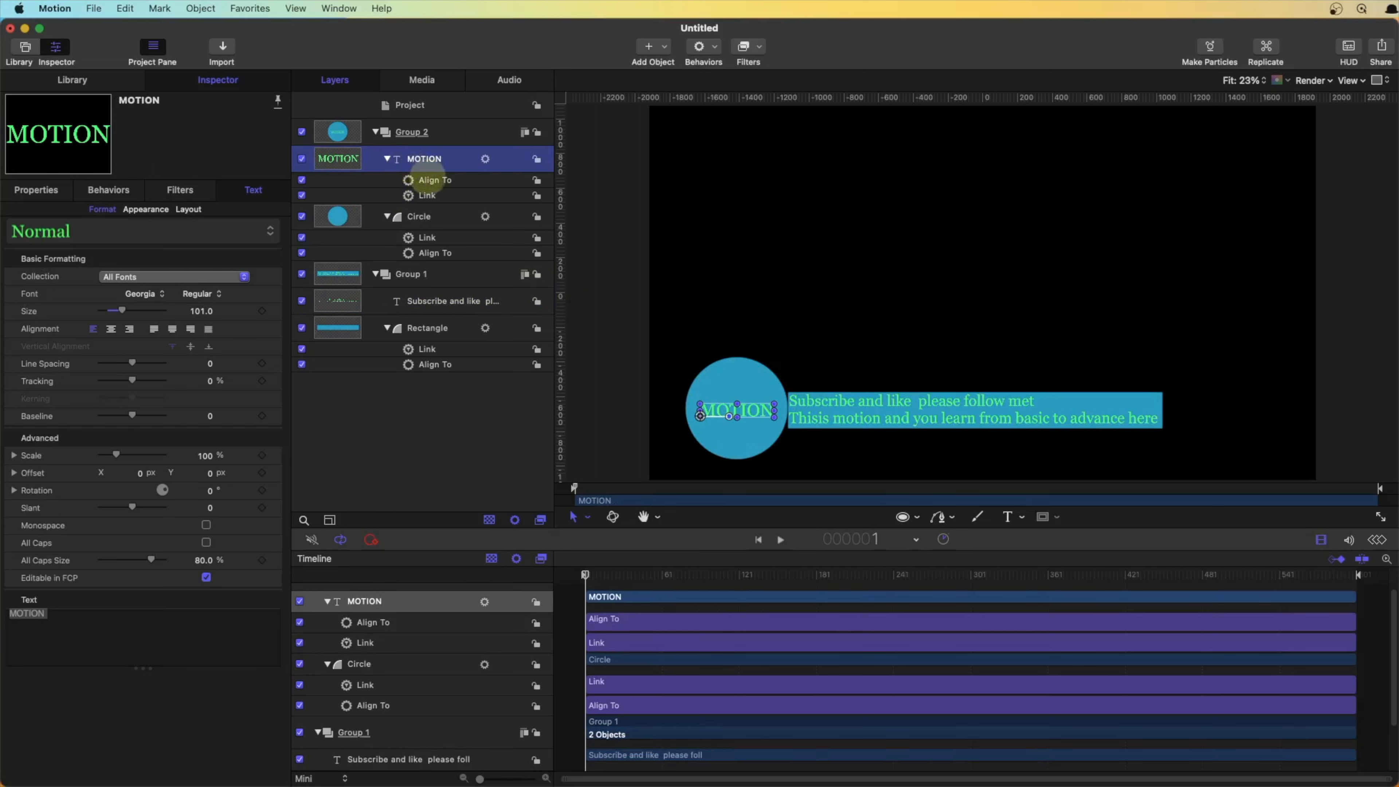
left_click(272, 599)
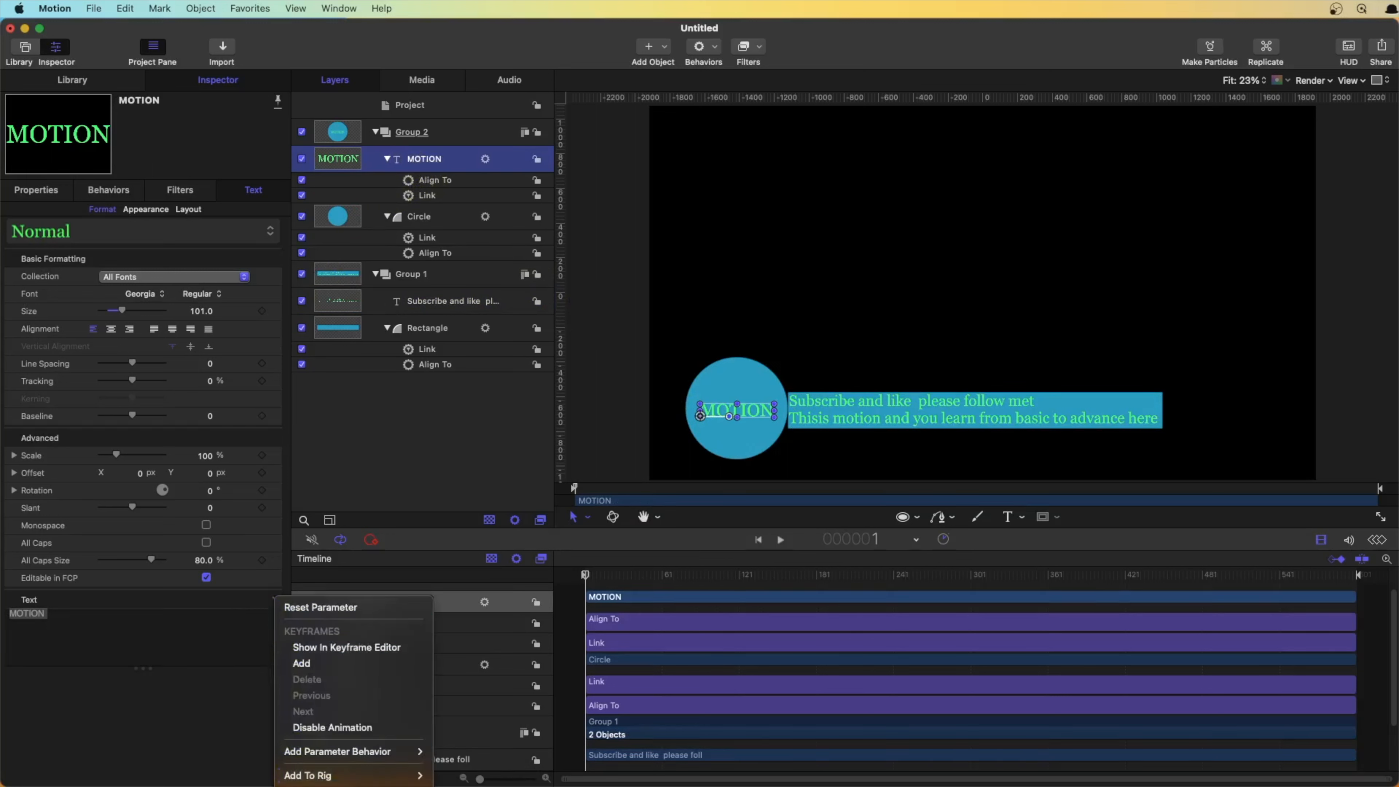
key("Escape")
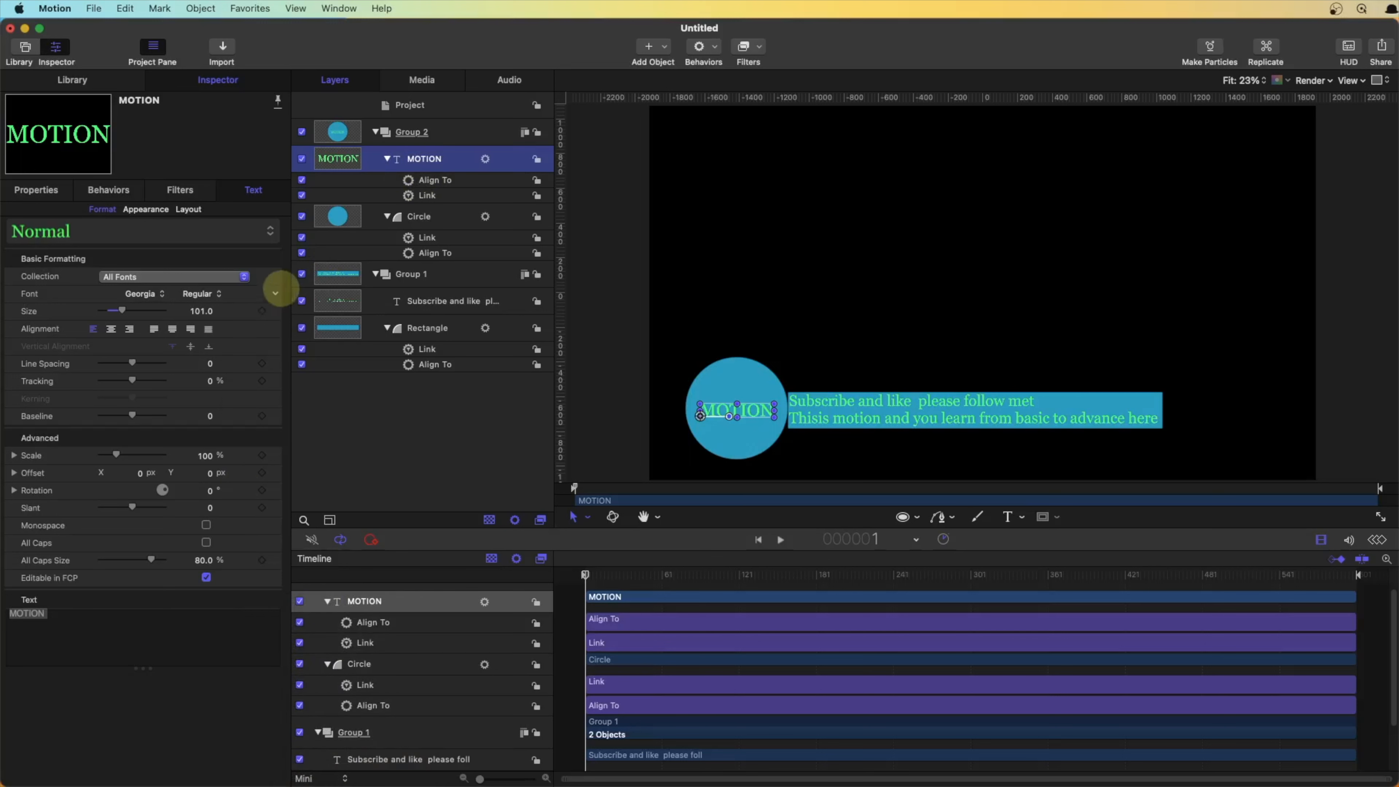
left_click(274, 292)
left_click(304, 494)
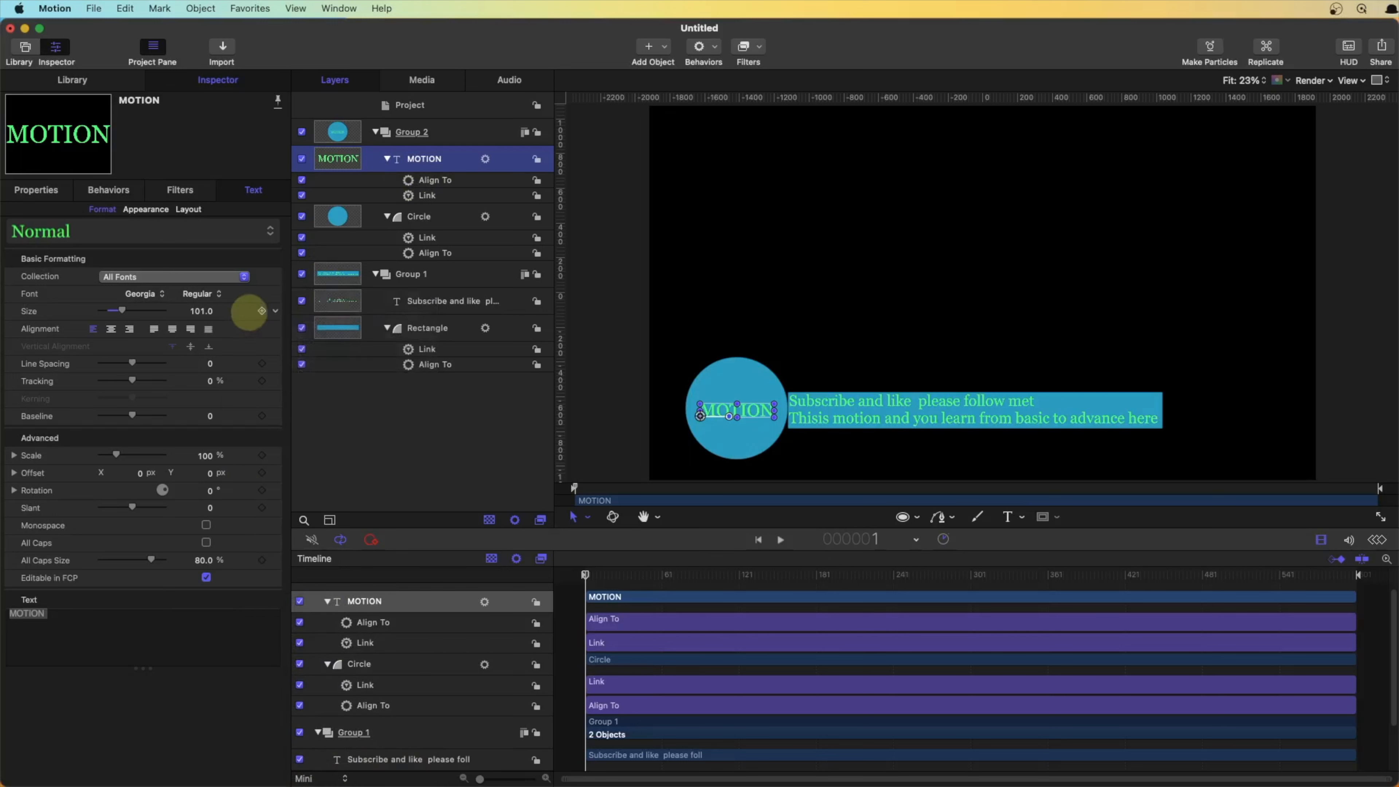
left_click(274, 311)
left_click(310, 512)
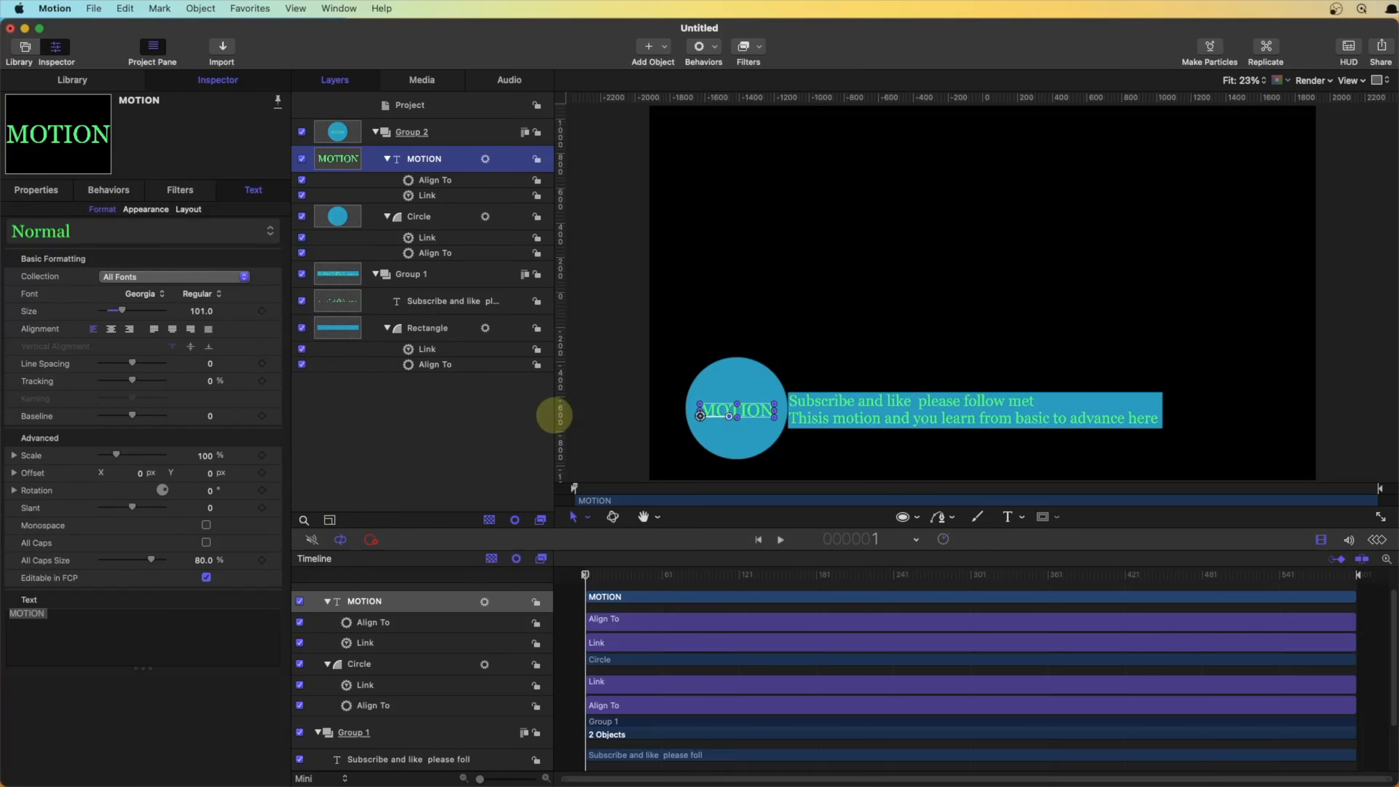
Save the project as a title template named "TEXT basic" in the Z Tutorial category and publish it.
key("super+s")
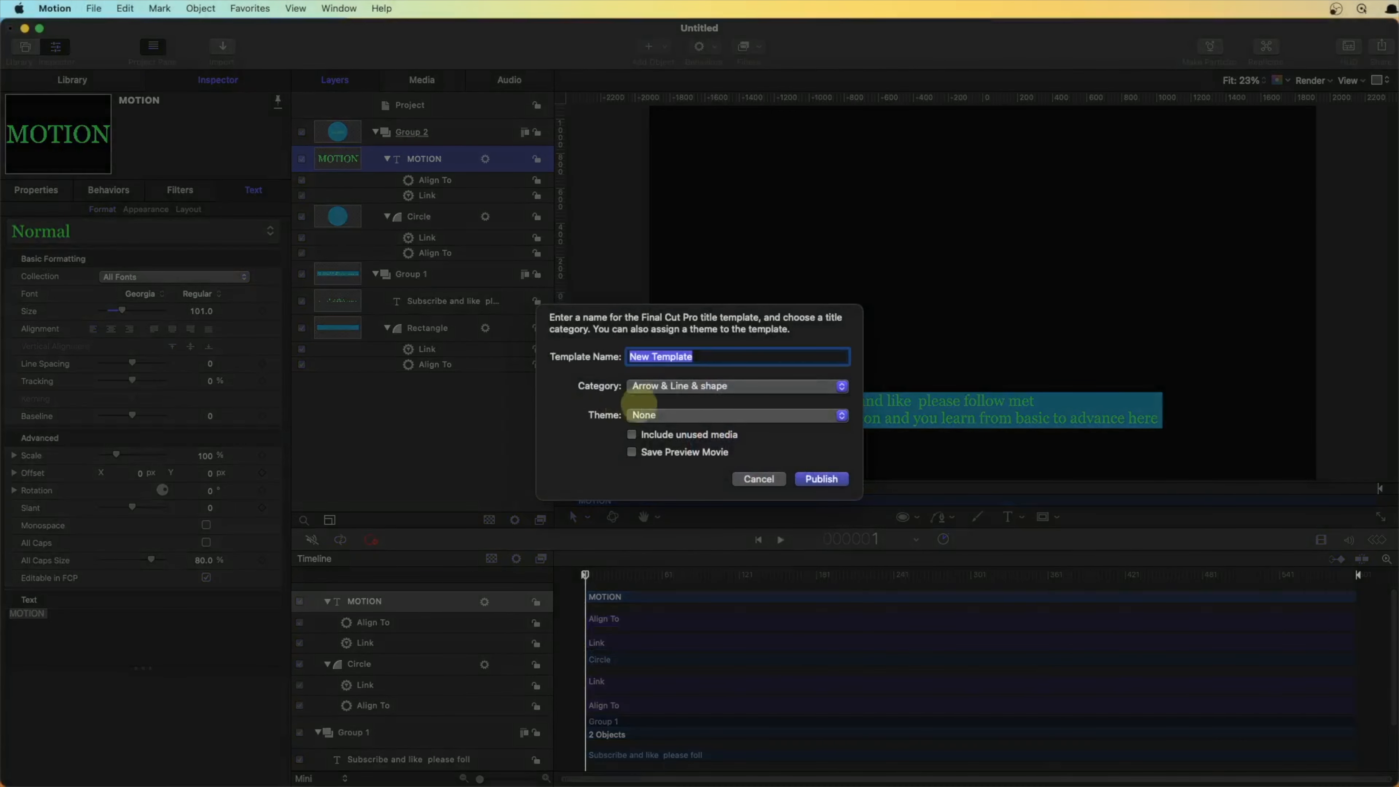
left_click(639, 386)
scroll(732, 581, "down", 5)
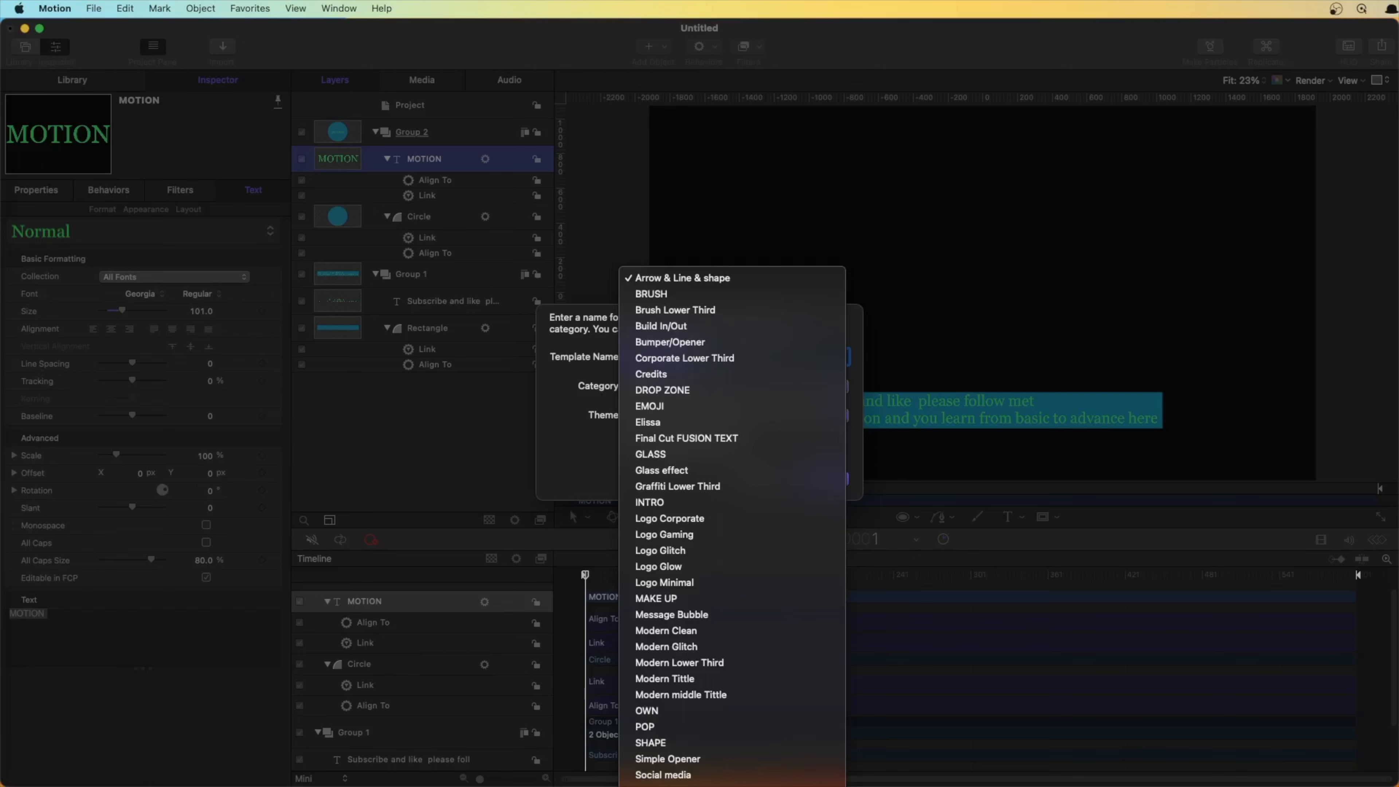
left_click(731, 785)
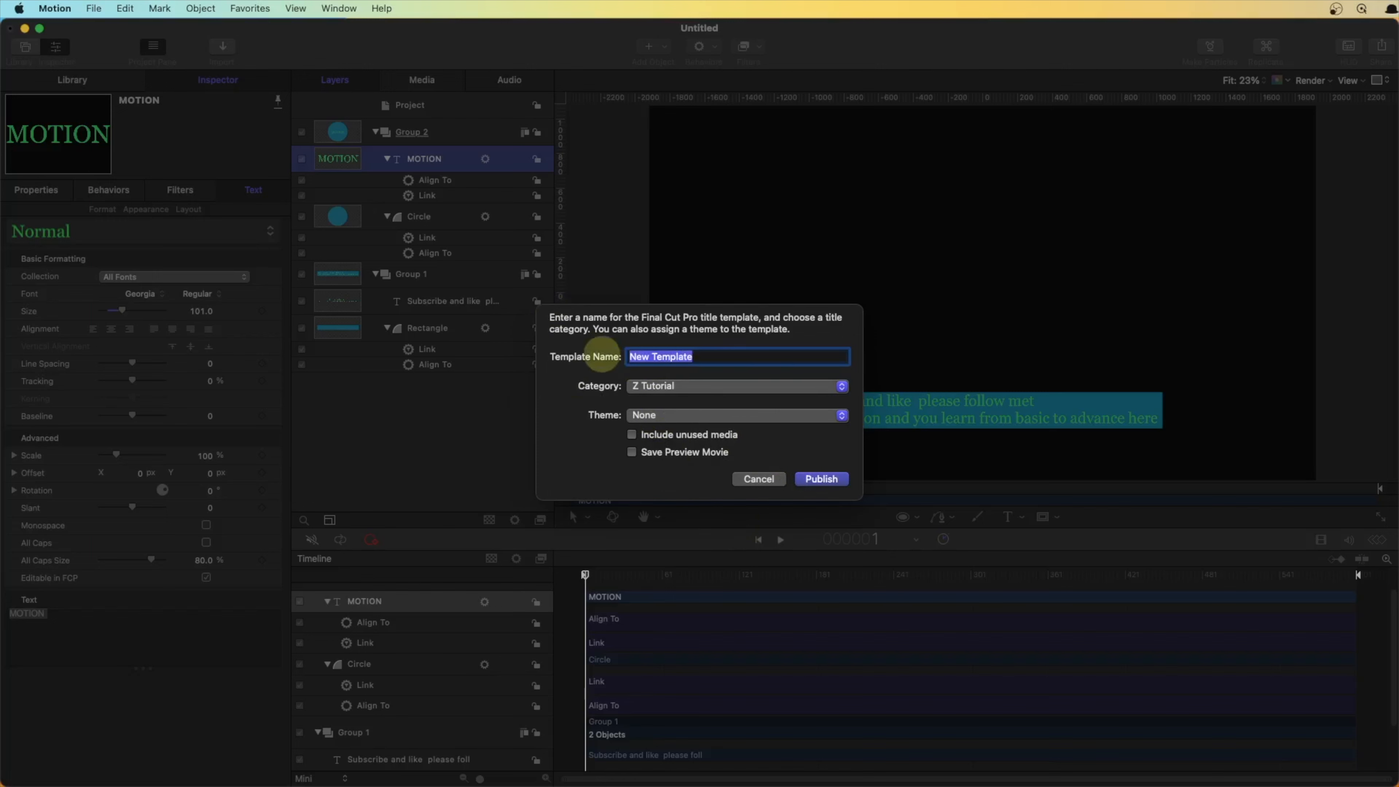
type("TEXT basic")
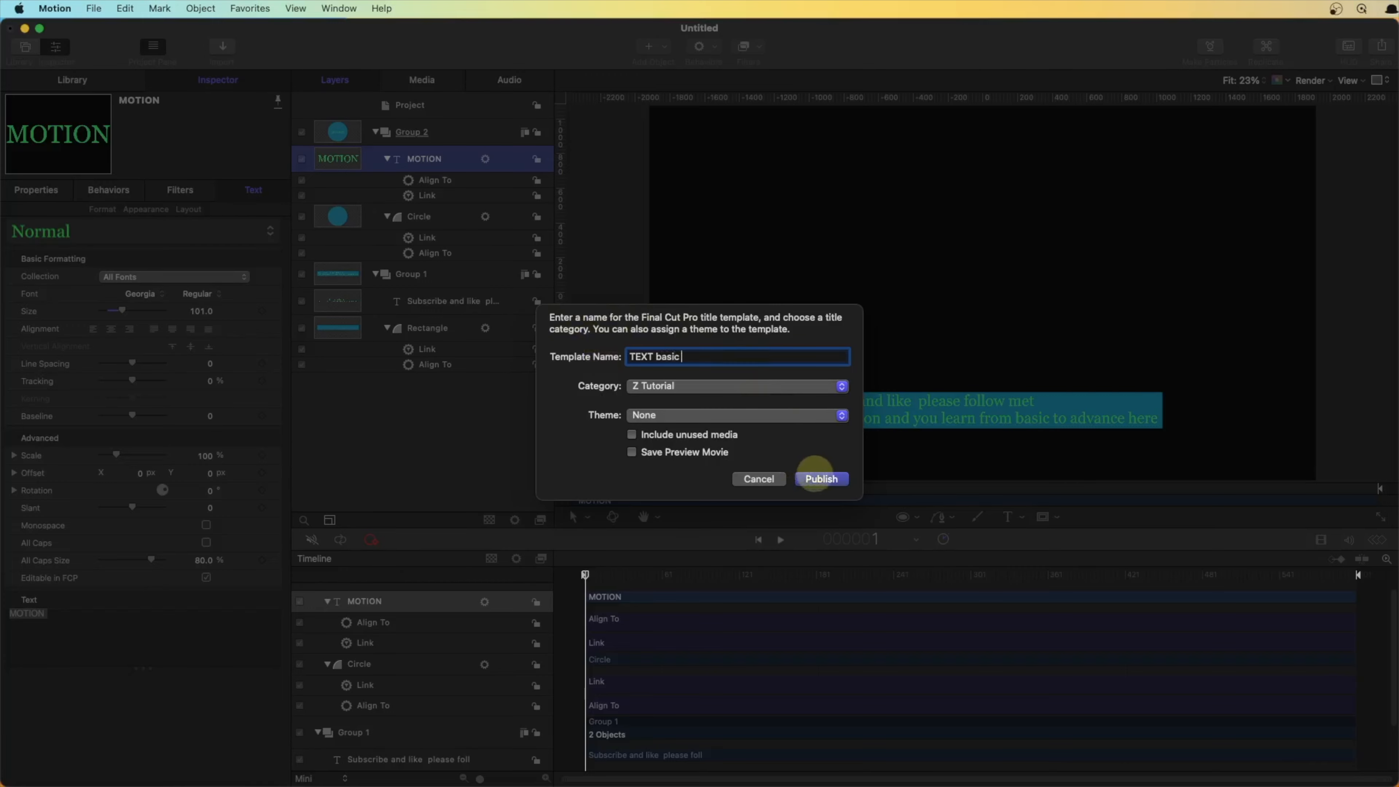
left_click(821, 479)
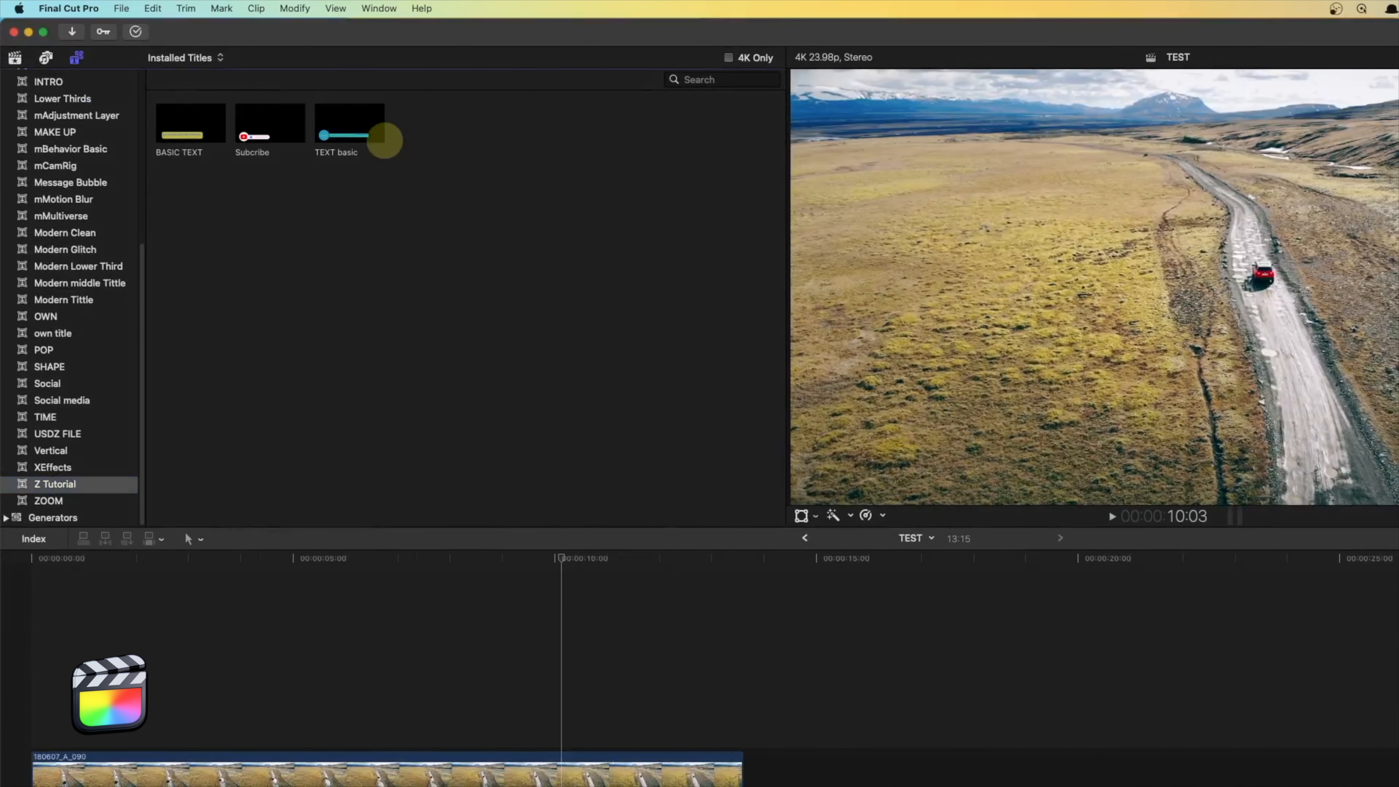
Switch to Final Cut Pro, place the TEXT basic title above the 180607_A_090 clip in the timeline, and play it back.
left_click_drag(350, 138, 182, 738)
left_click(184, 564)
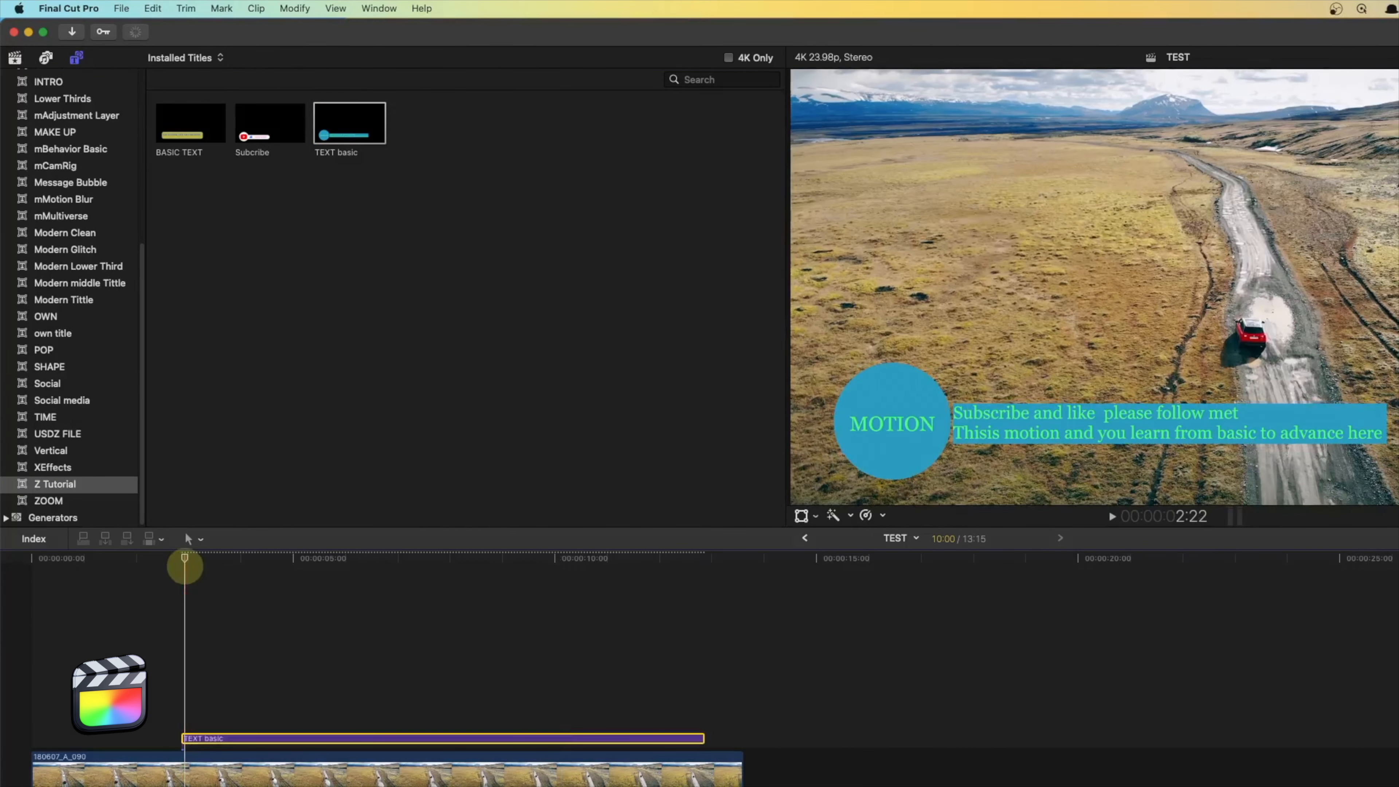
key("space")
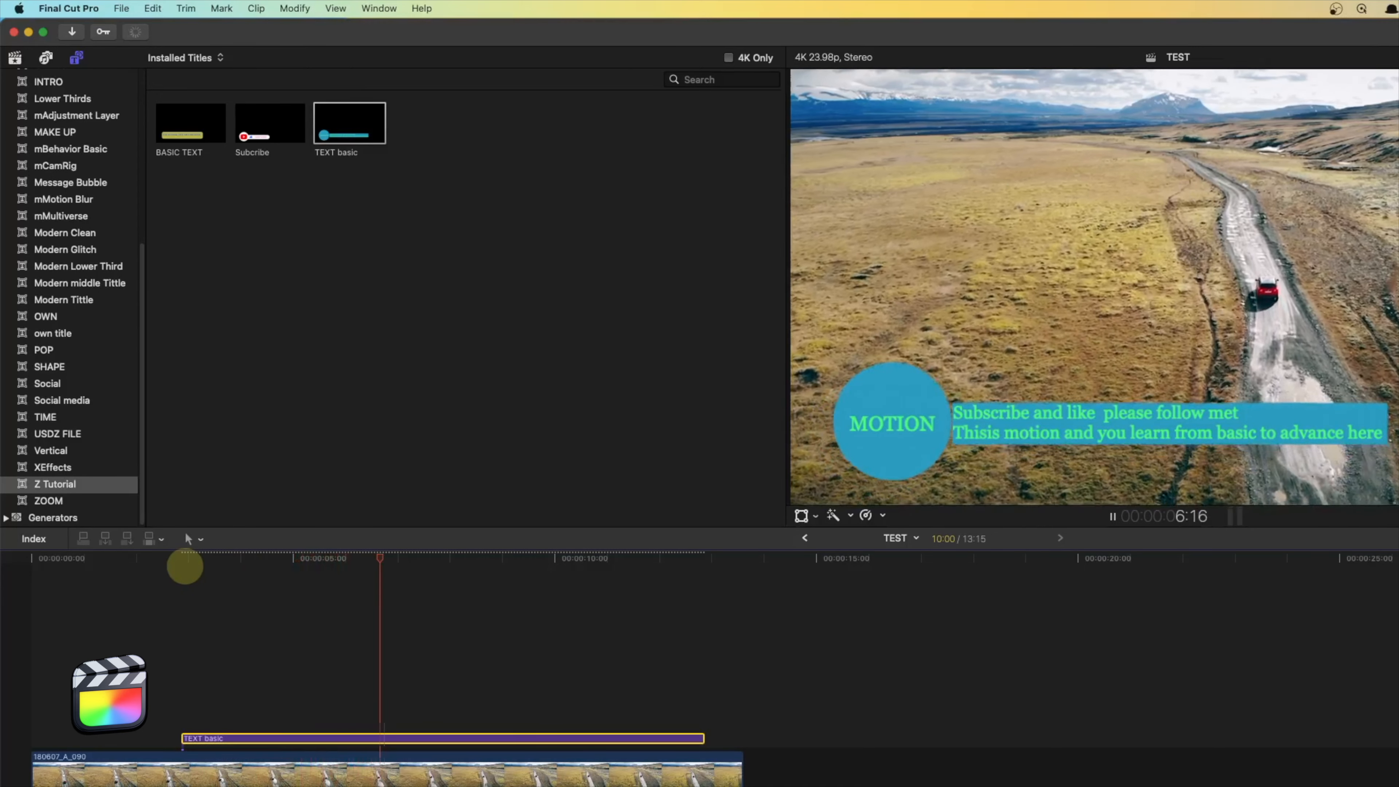
key("space")
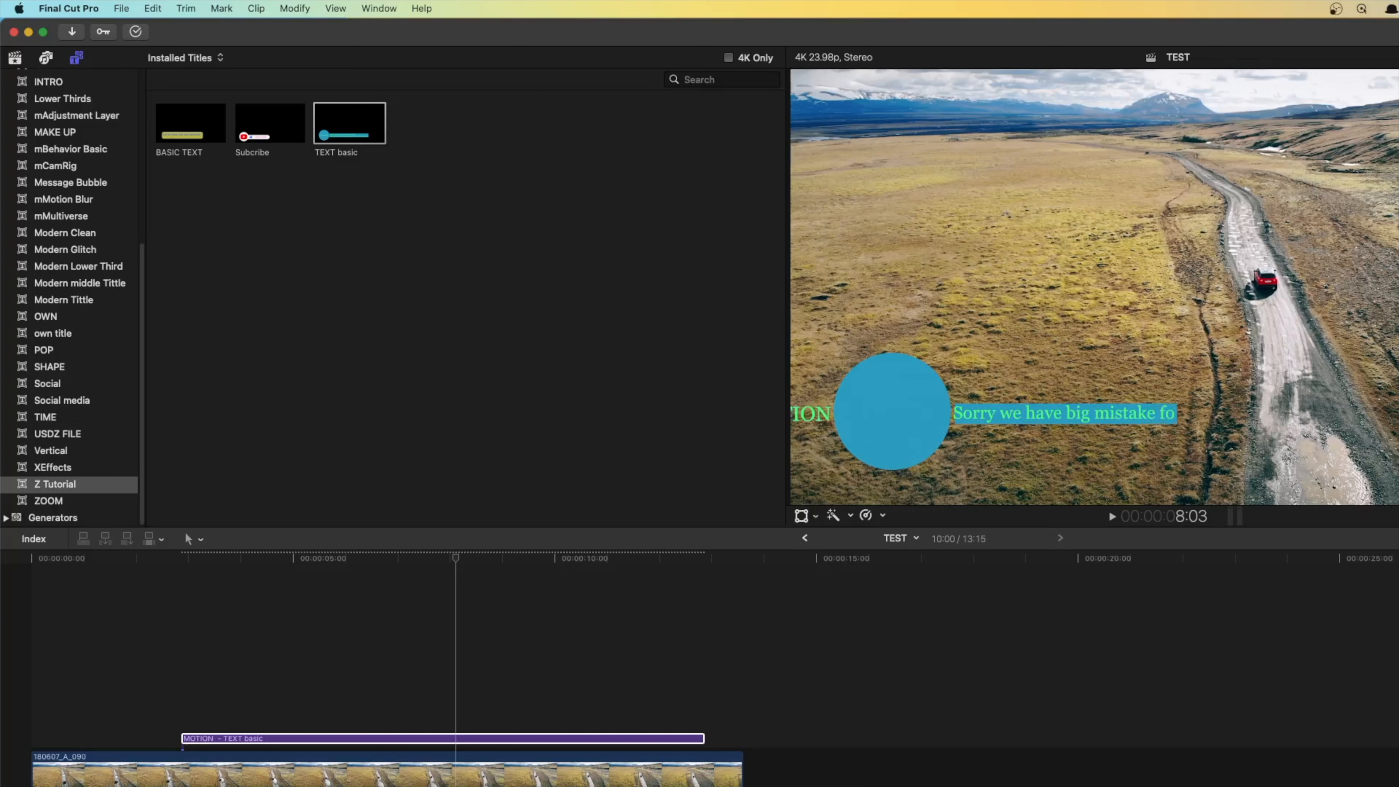
Test the title's resizing with the text "Sorry we have big mistake for Thi purpose fdfdxfxdfdxfdf" and a second line "gfdgdfgdfgfdg".
type("p")
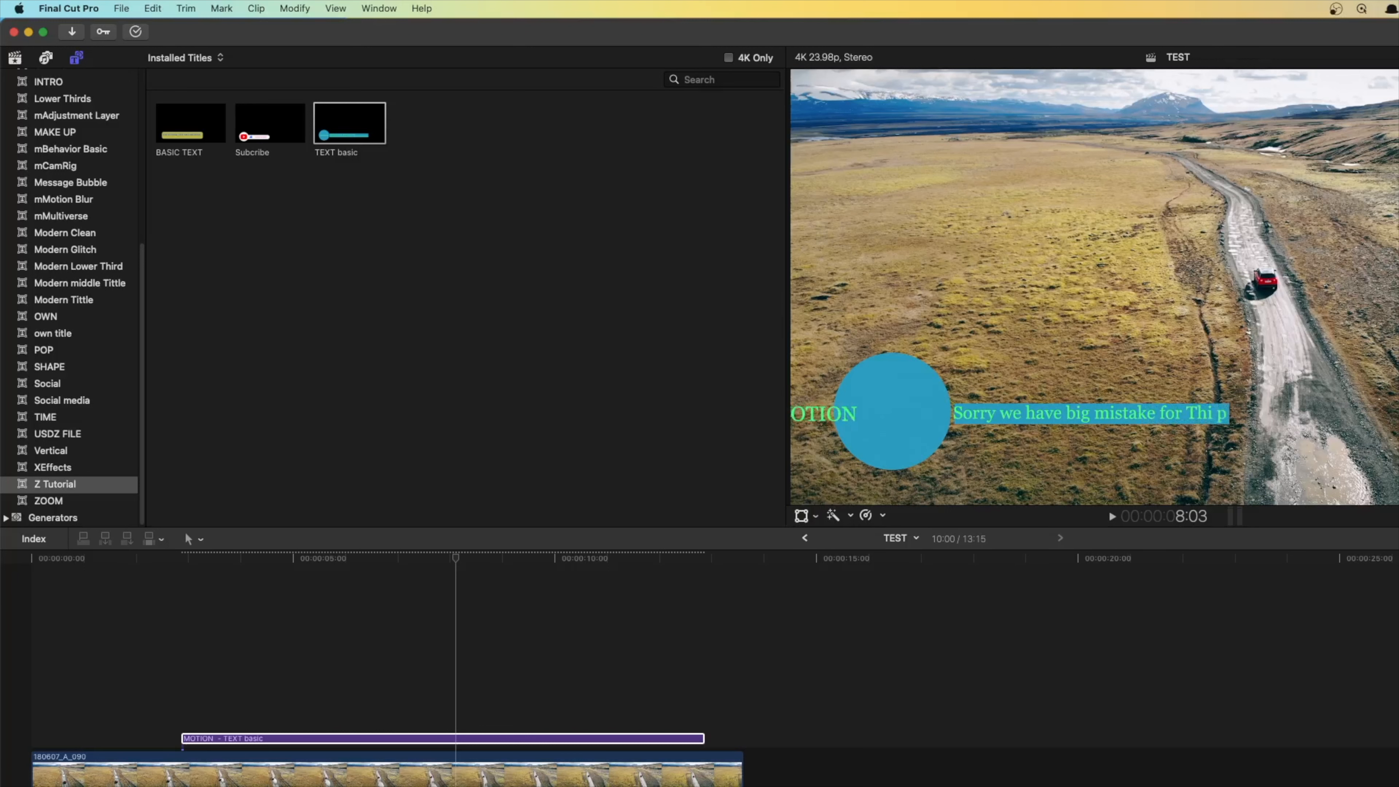
type("urp")
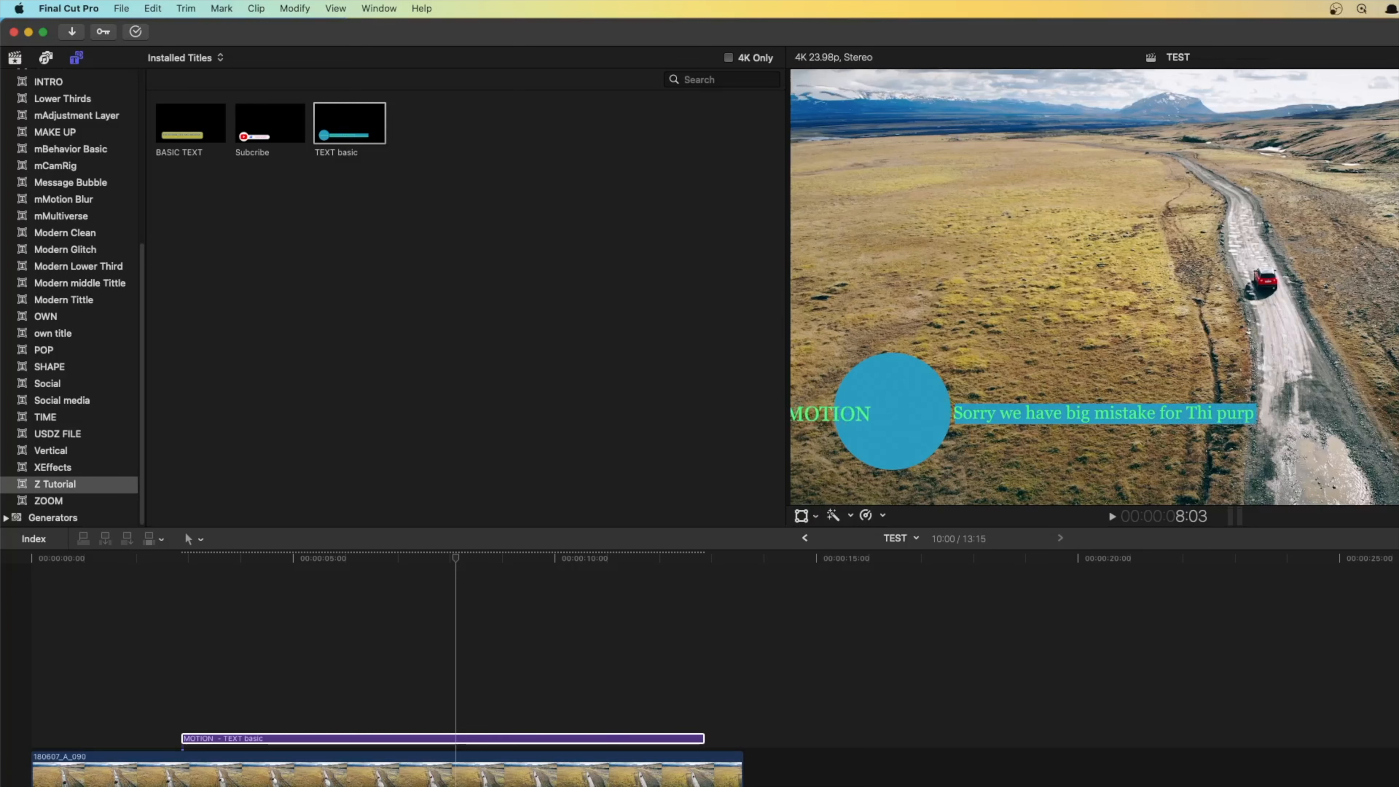
type("use")
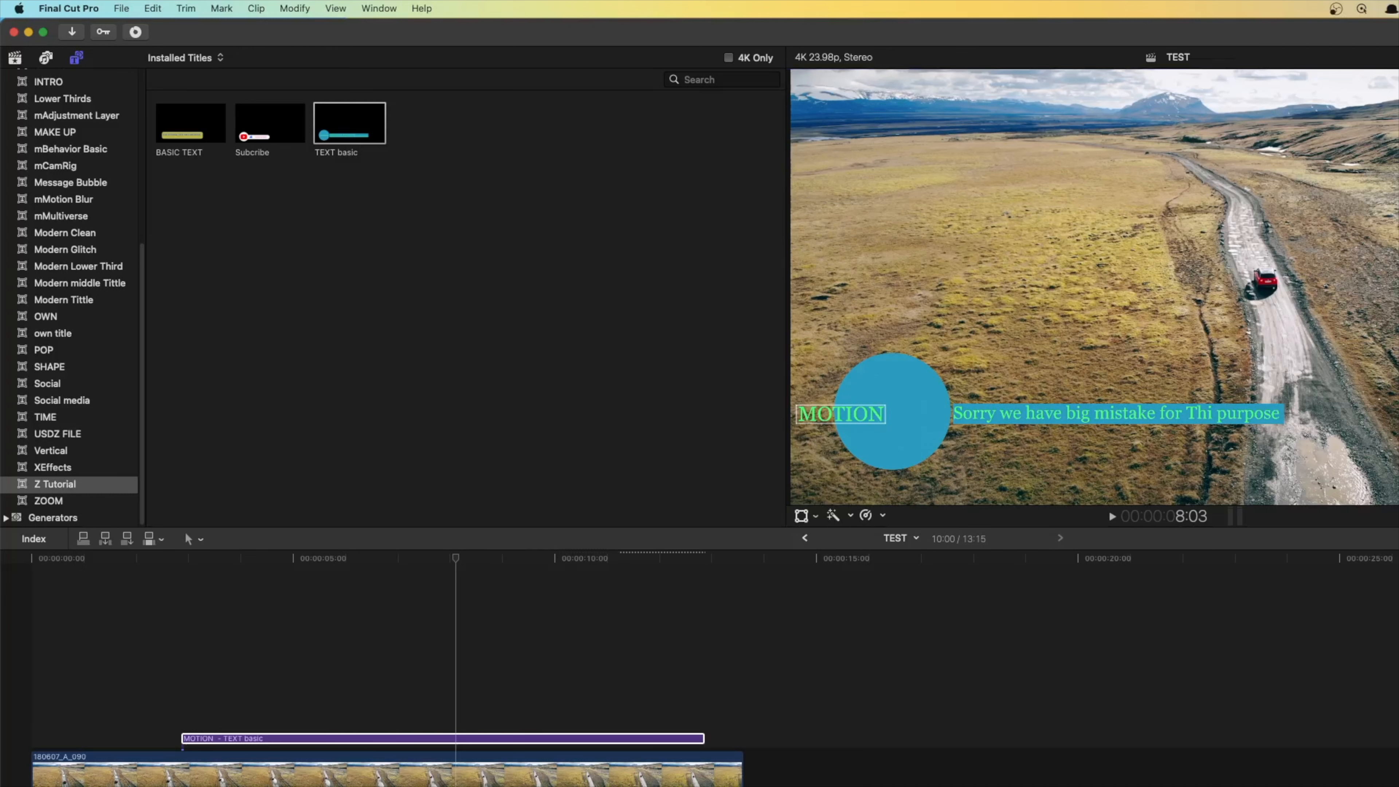
type("fdf")
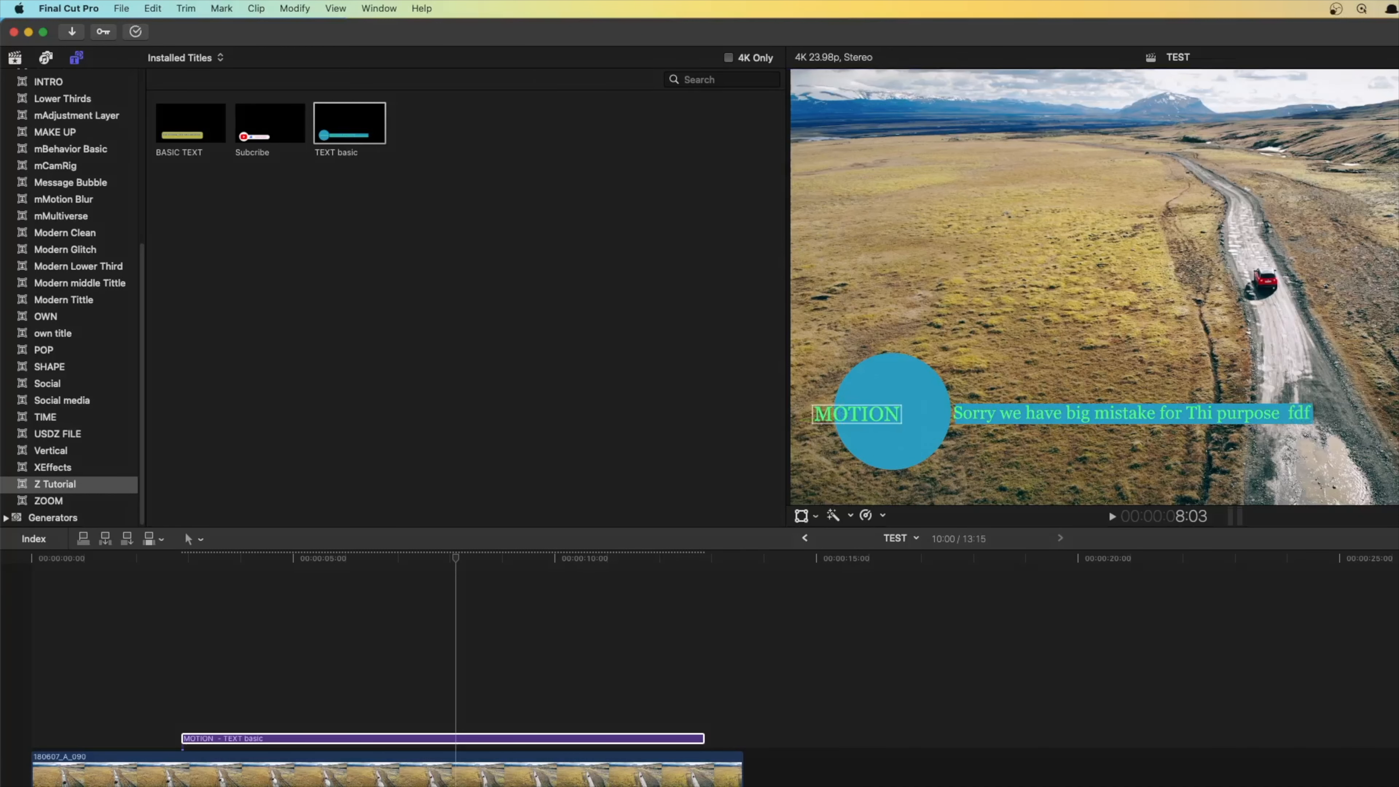
type("dxfxdfdxfdf")
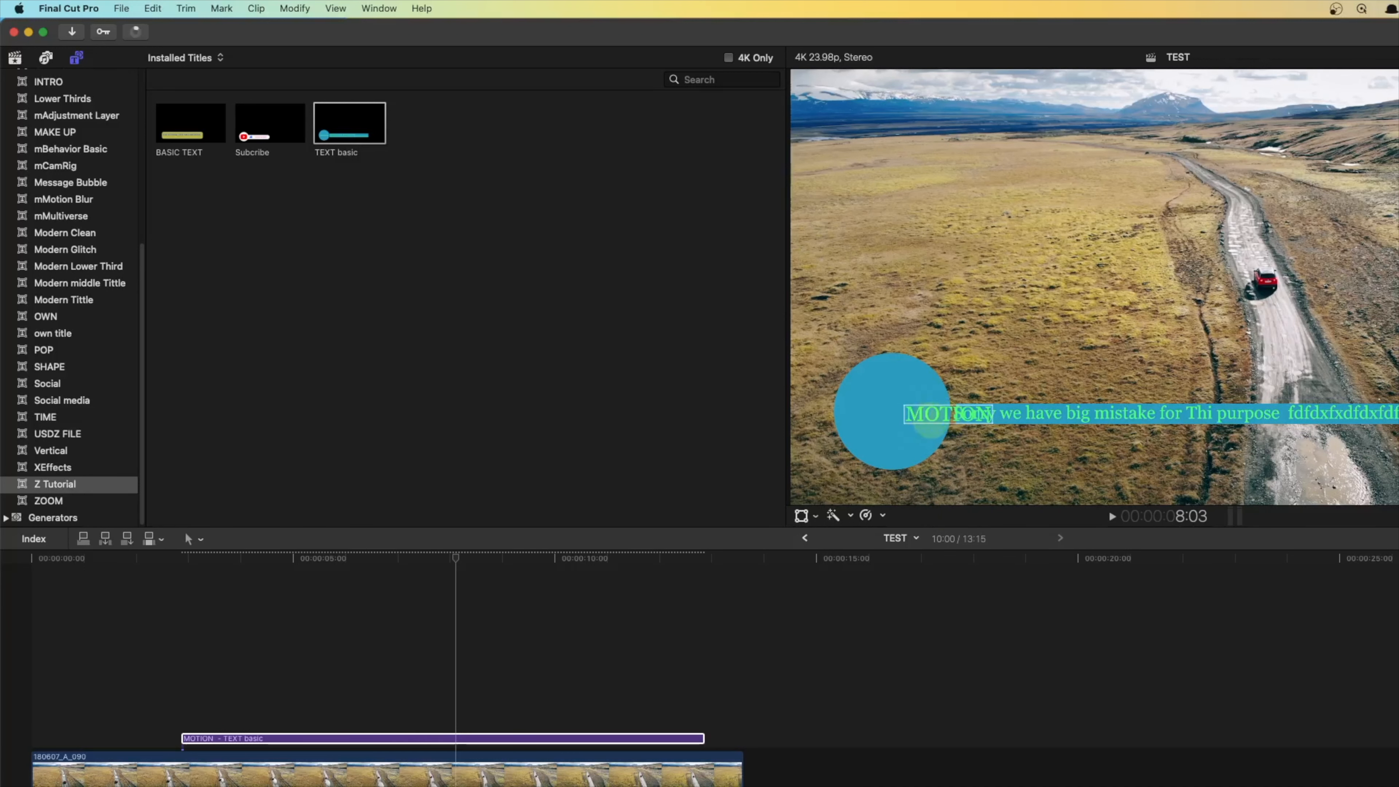
key("Return")
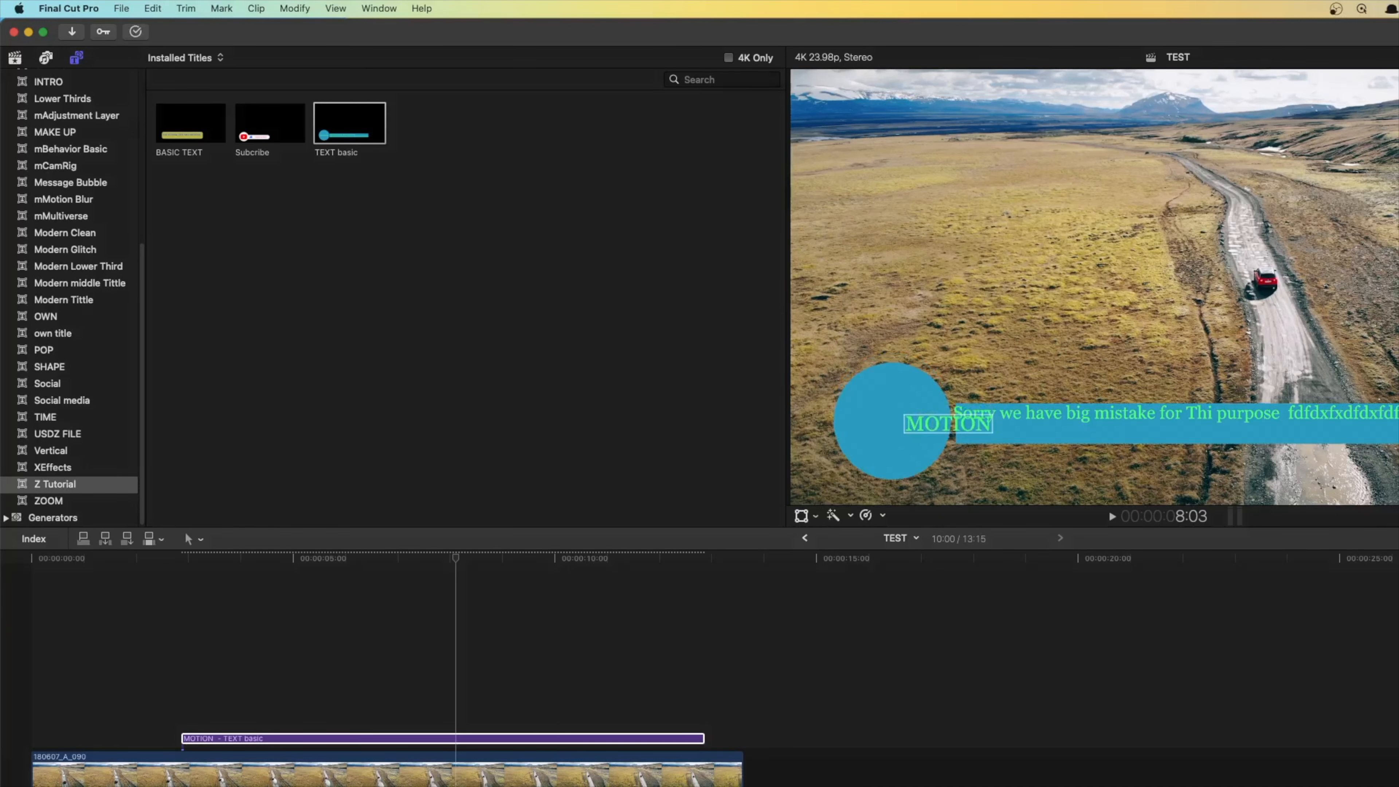
type("gfdgdfgdfgfdg")
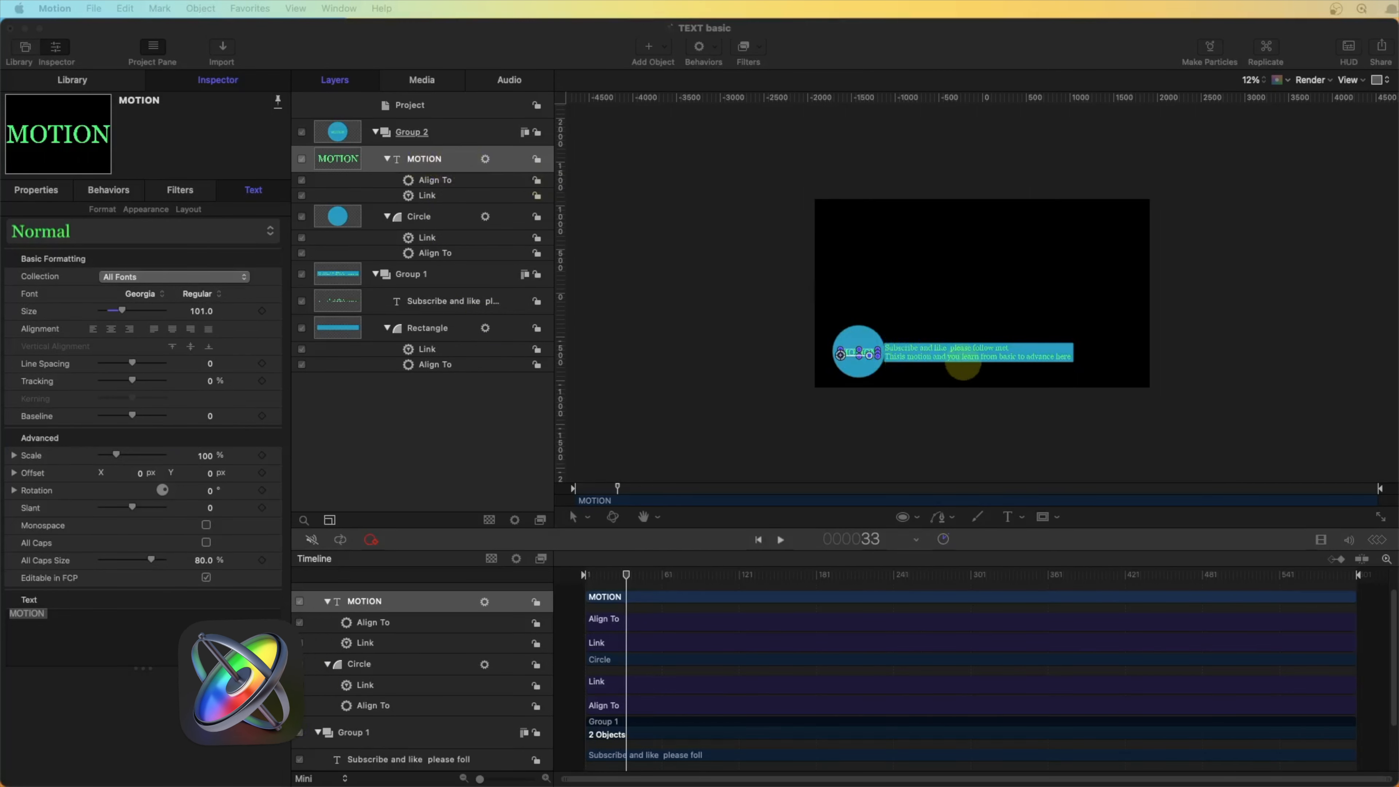
Switch to Motion, retarget the MOTION text's Align To behavior to the Circle, and recenter the text with an X offset of 0 px.
left_click(422, 184)
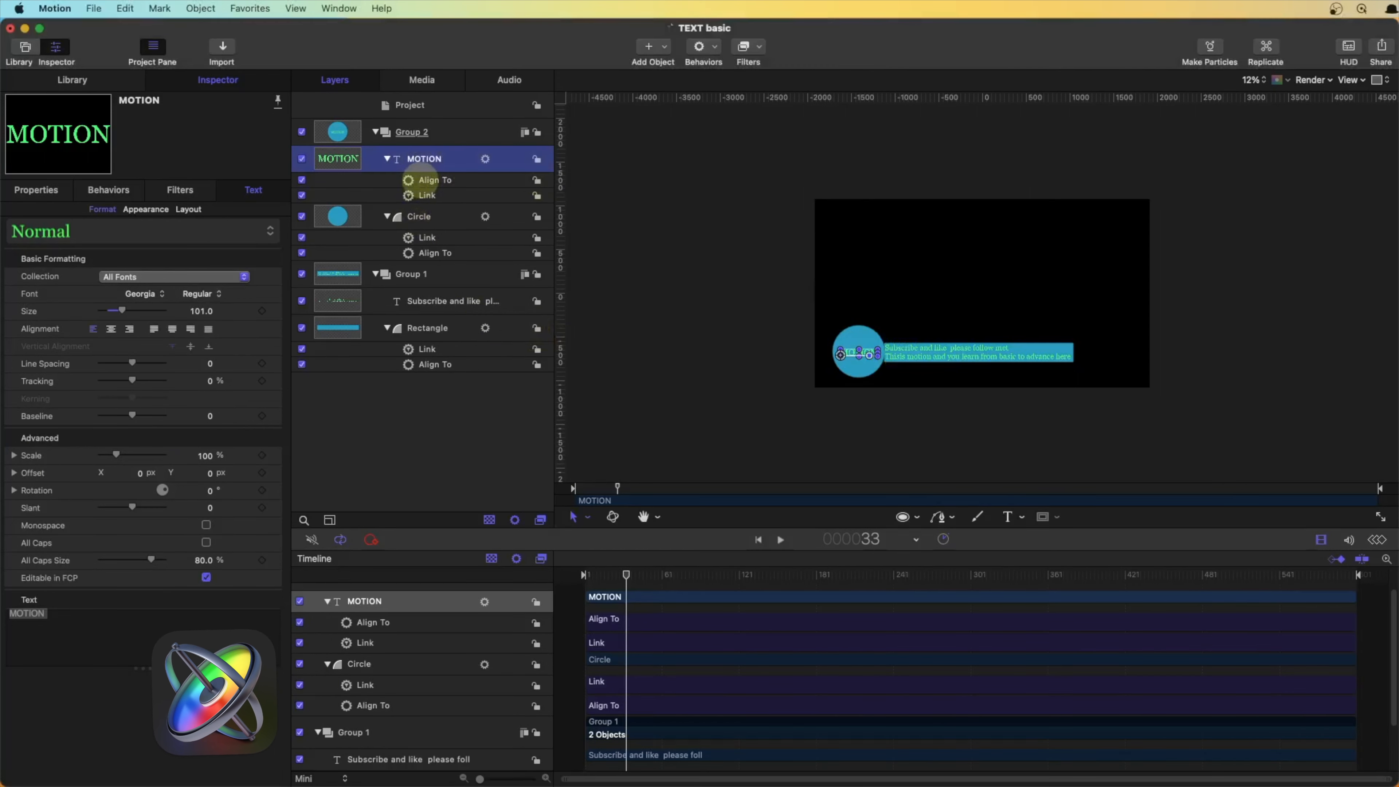
left_click(435, 179)
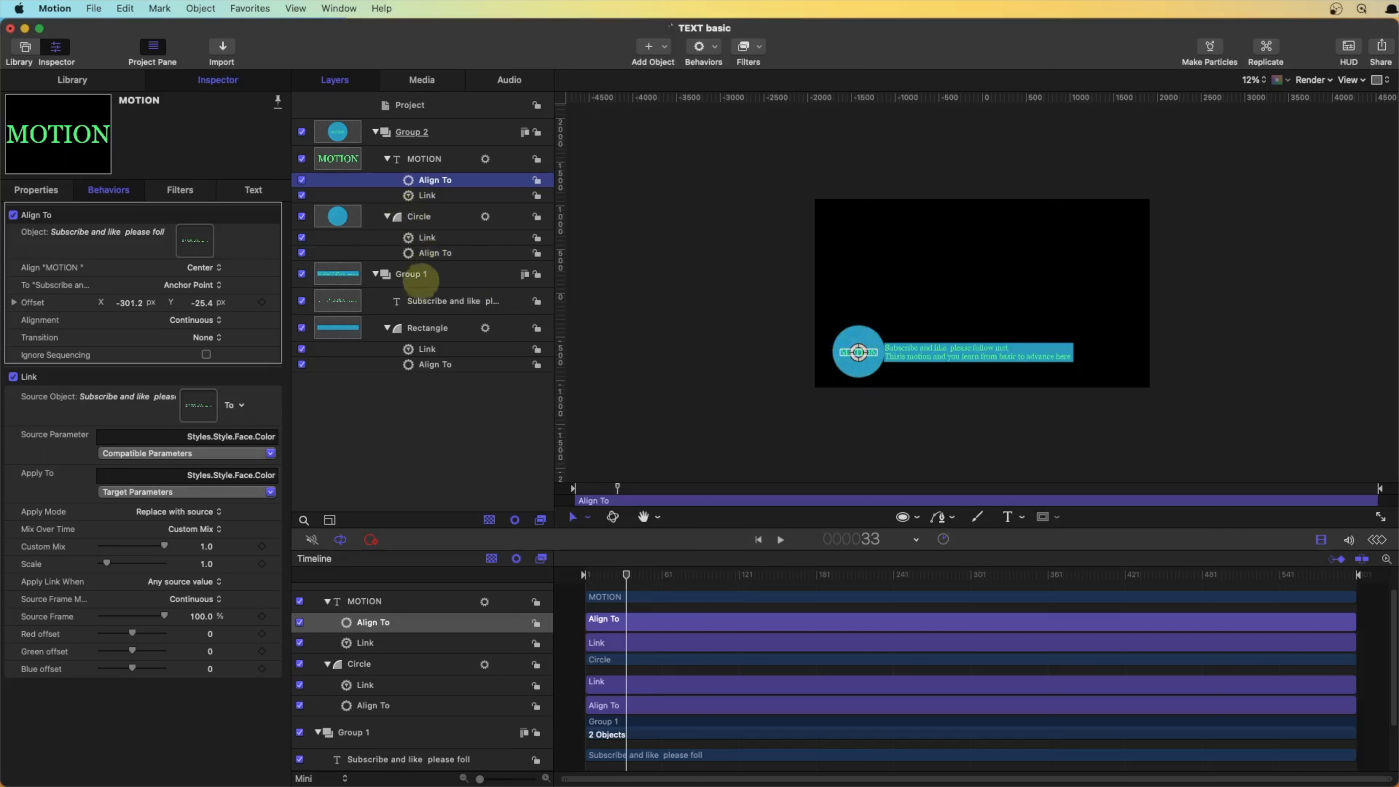
left_click_drag(410, 216, 194, 241)
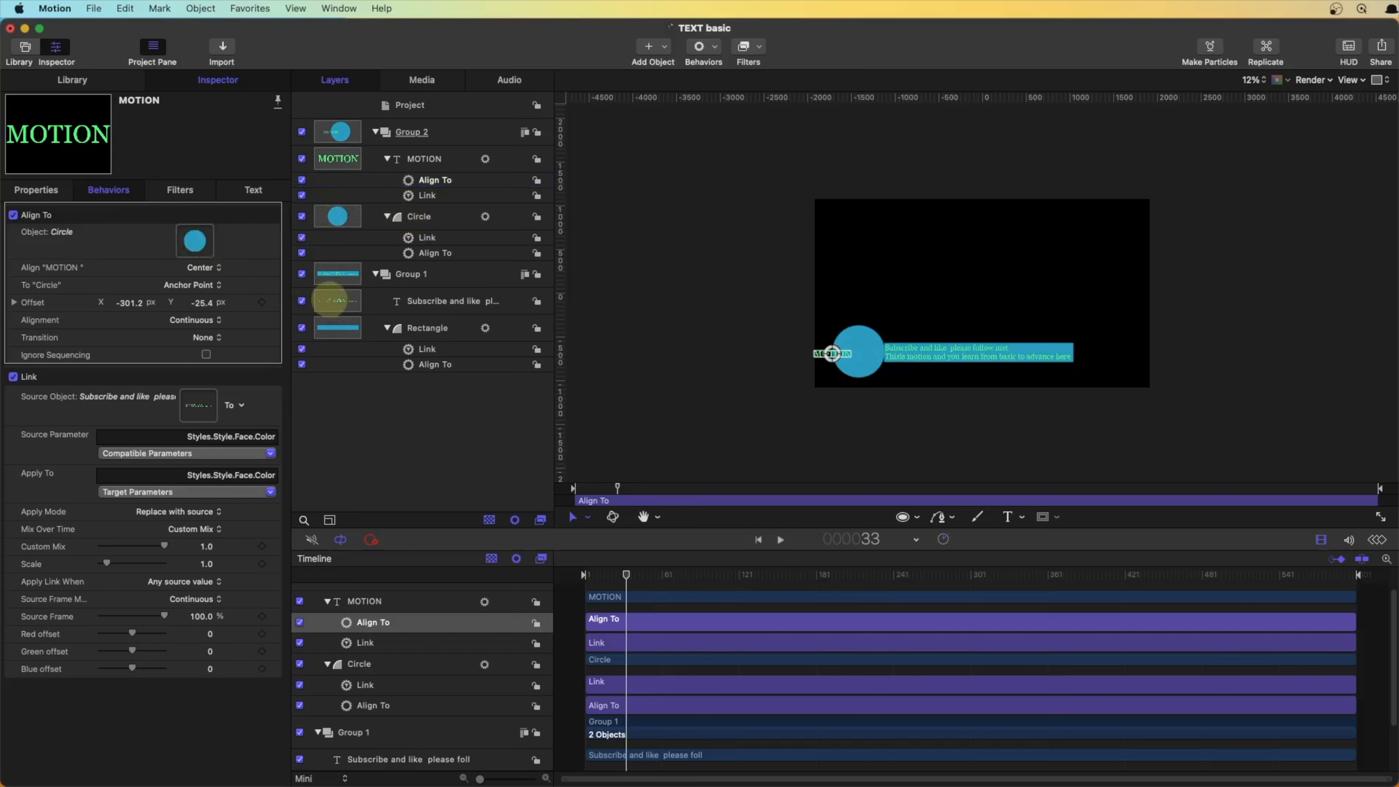
left_click_drag(831, 353, 862, 353)
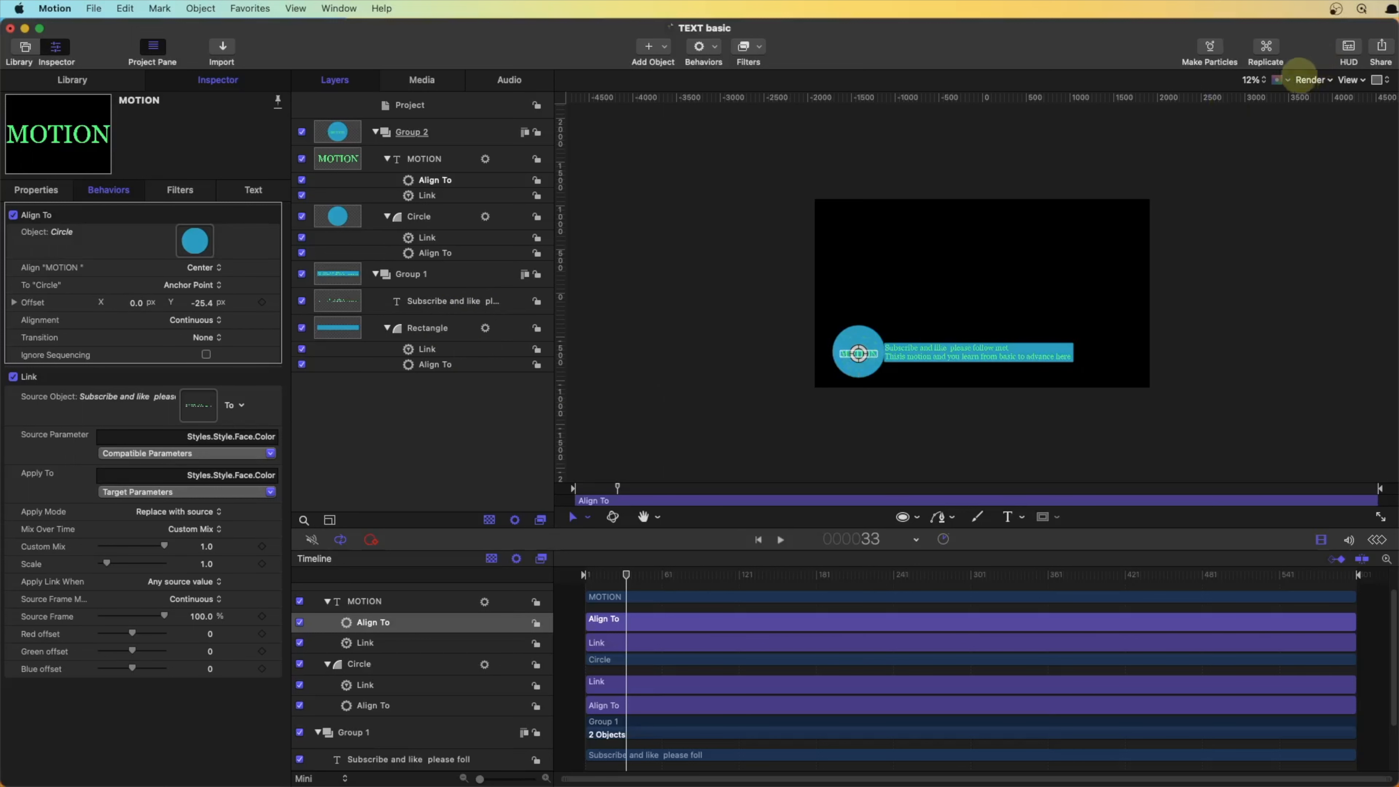
left_click(1255, 80)
left_click(1250, 58)
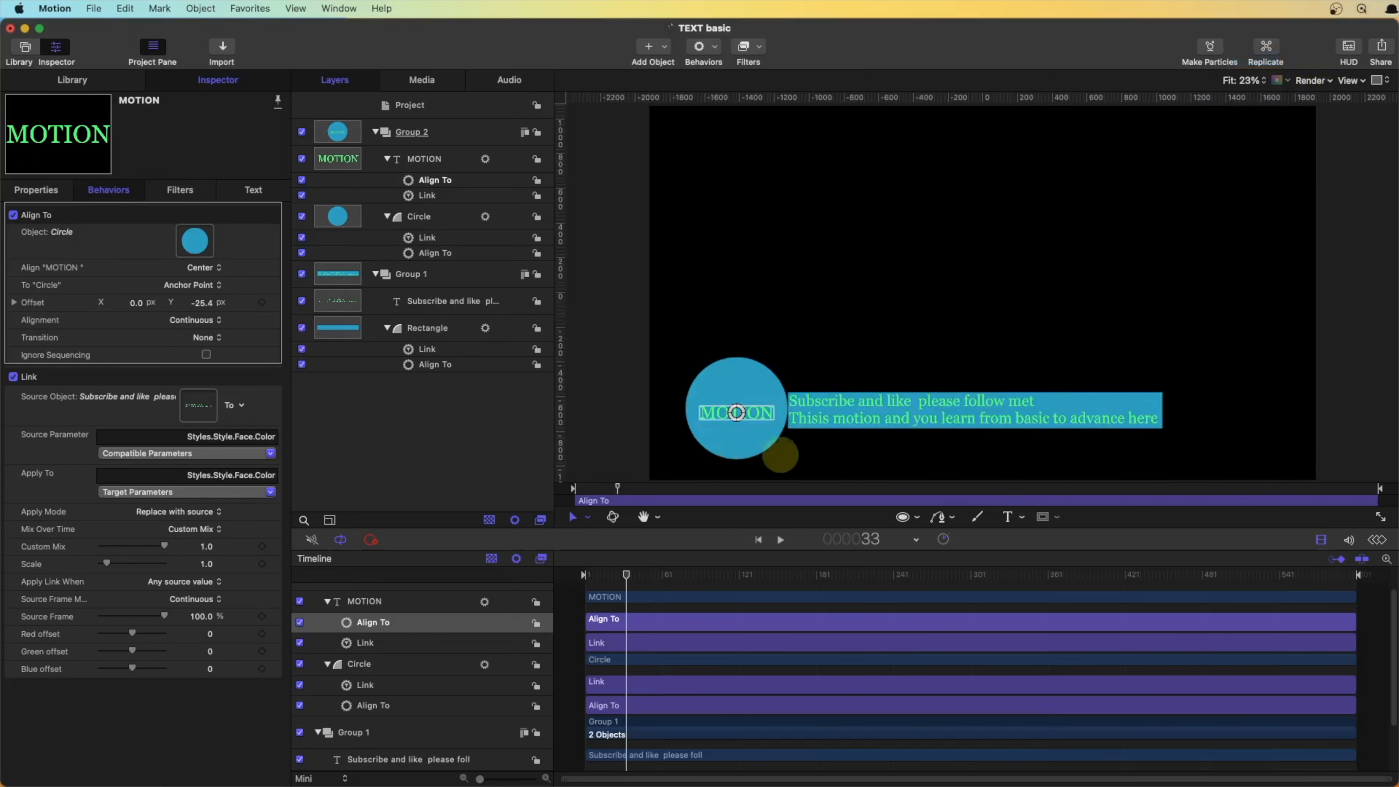
mouse_move(638, 577)
left_mouse_down()
mouse_move(577, 573)
mouse_move(1009, 608)
mouse_move(1342, 616)
mouse_move(906, 583)
mouse_move(612, 583)
left_mouse_up()
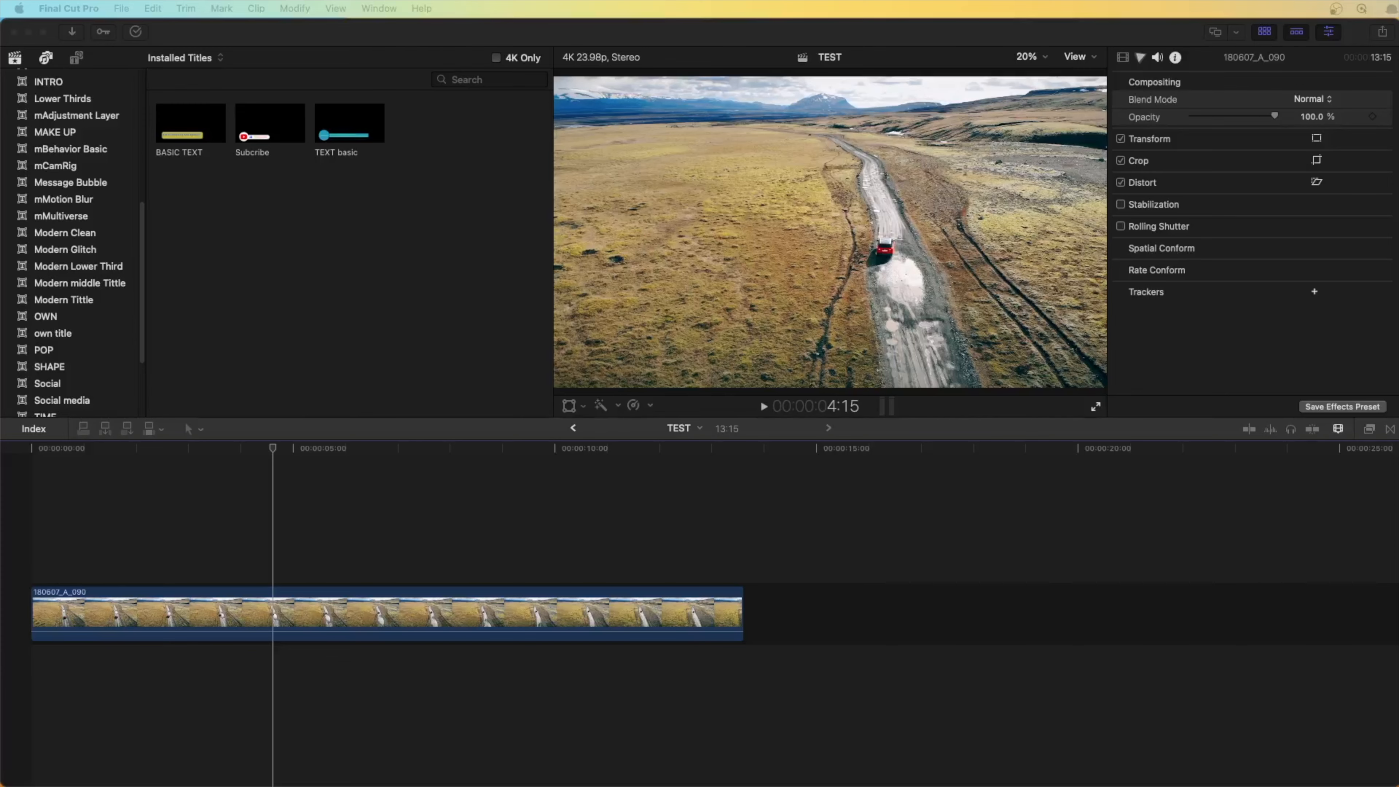
Switch to Final Cut Pro and add the TEXT basic title above the clip in the timeline, starting at about 3:18.
left_click(345, 128)
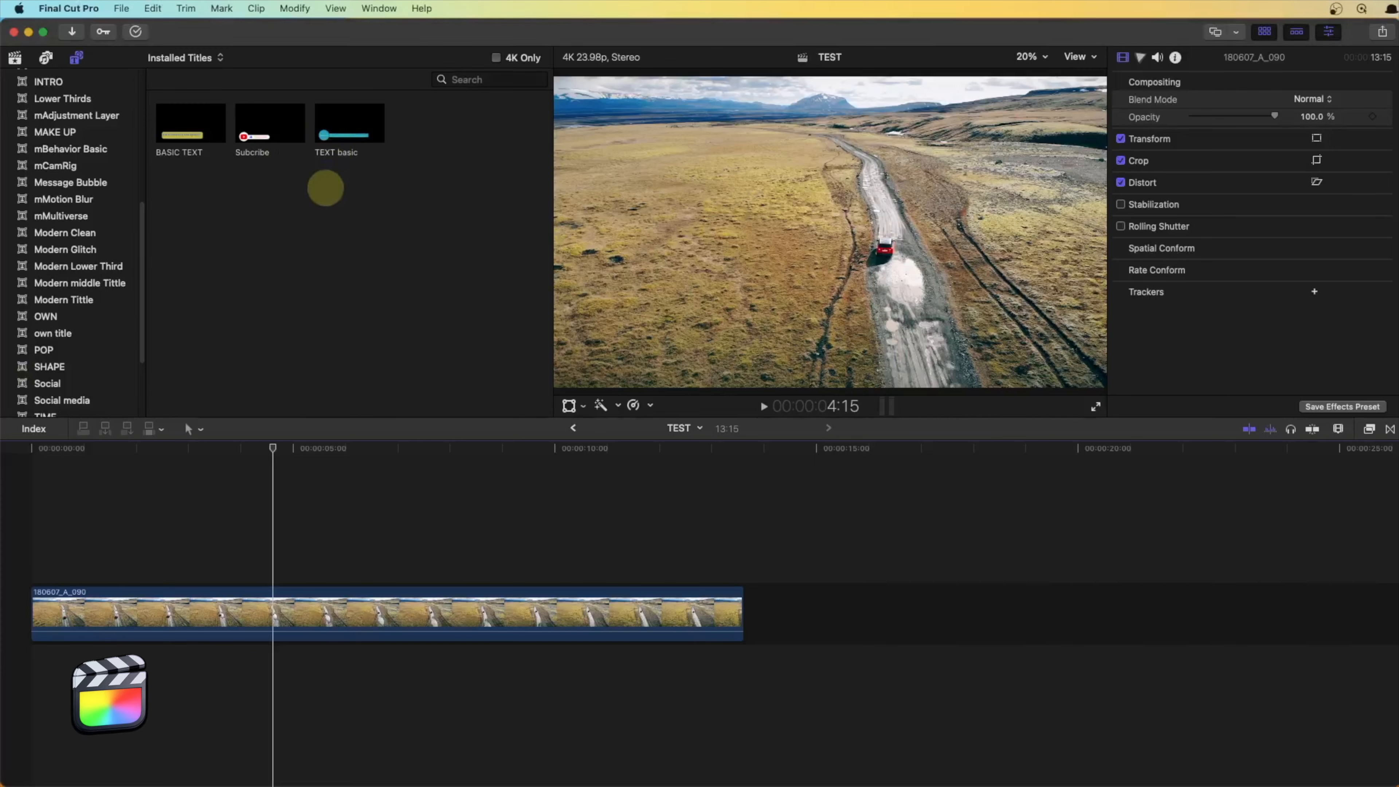
left_click(334, 137)
left_click_drag(334, 138, 228, 537)
left_click(226, 484)
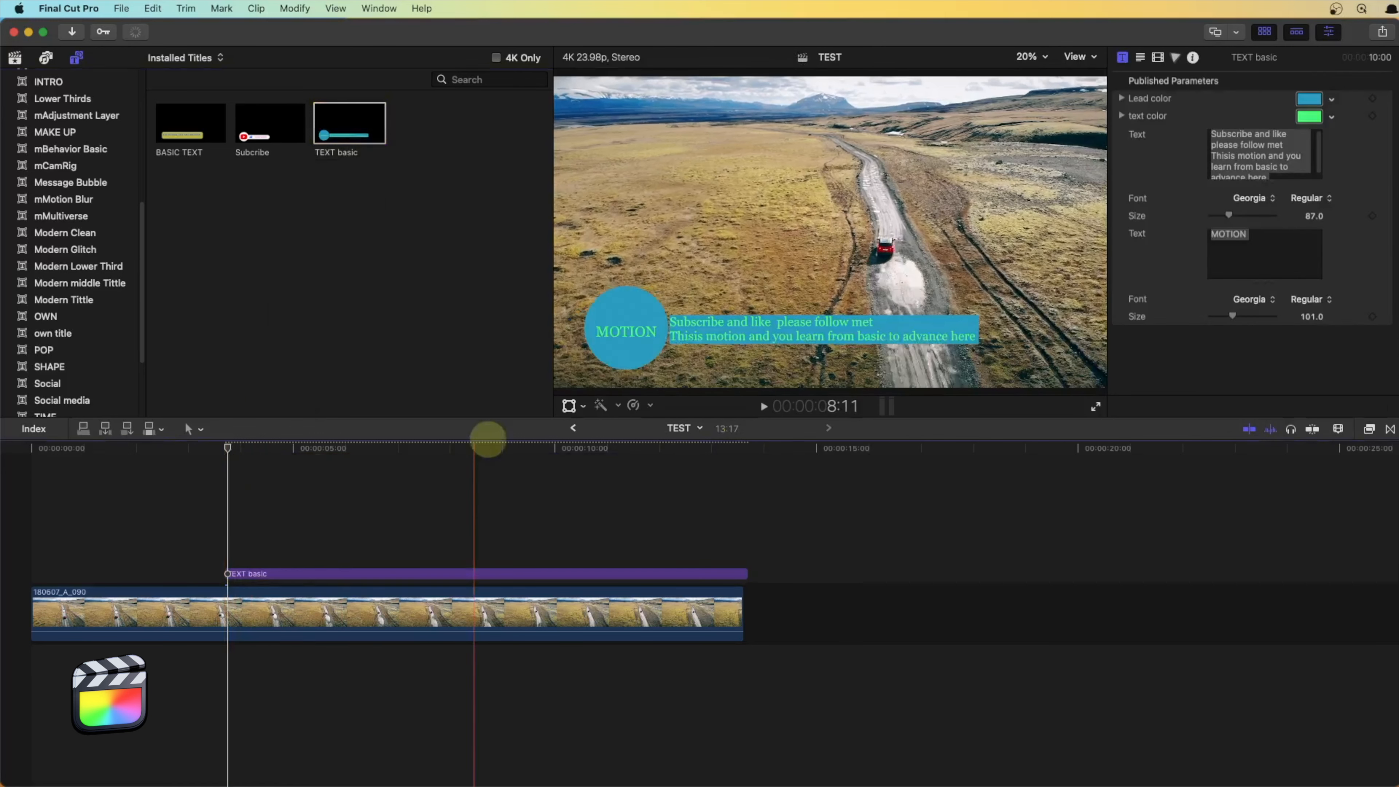
Test the alignment by inserting "fdsfsdfdsfds" in the long text, adding filler after "here", and changing the circle's text to "MOTION f".
left_click(1295, 157)
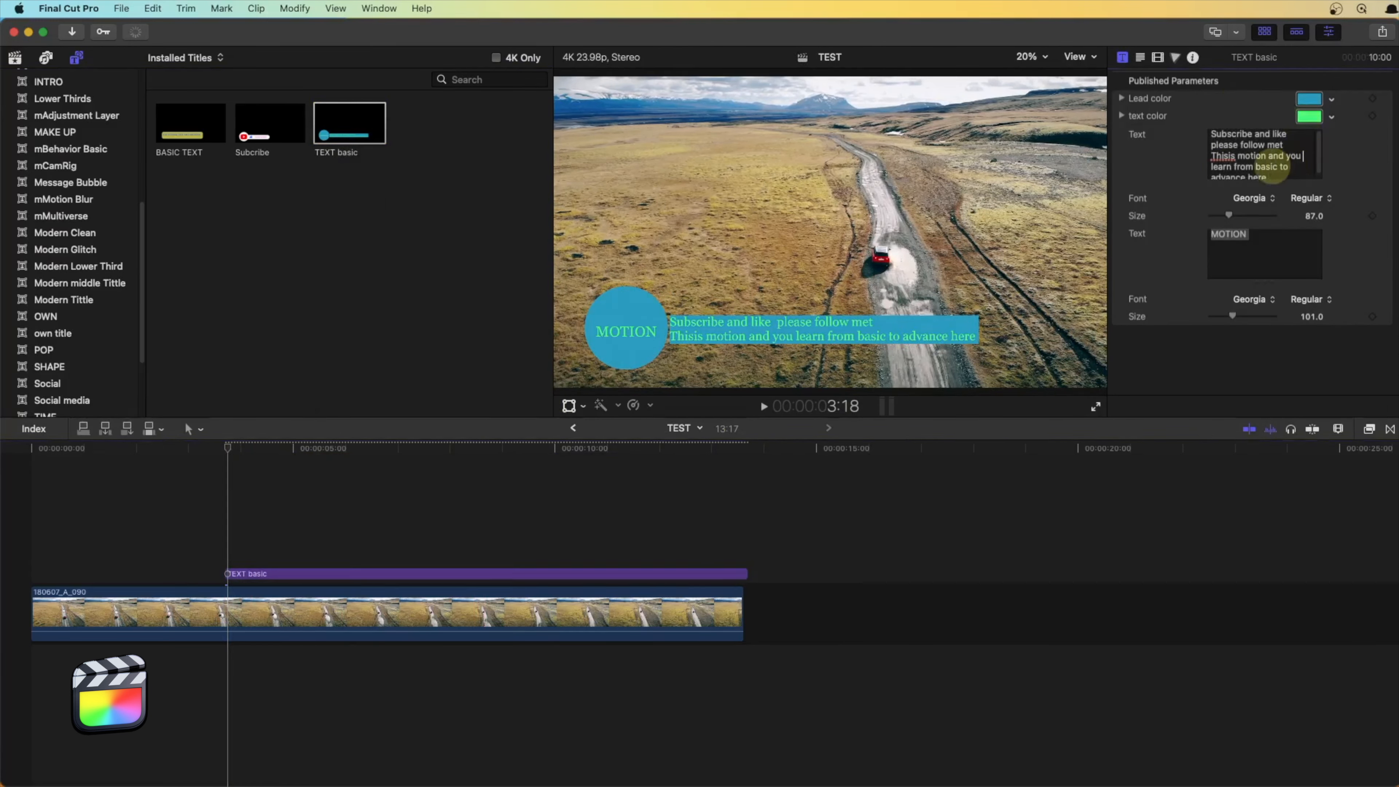
left_click(1270, 167)
type("fdsfsdfdsfds")
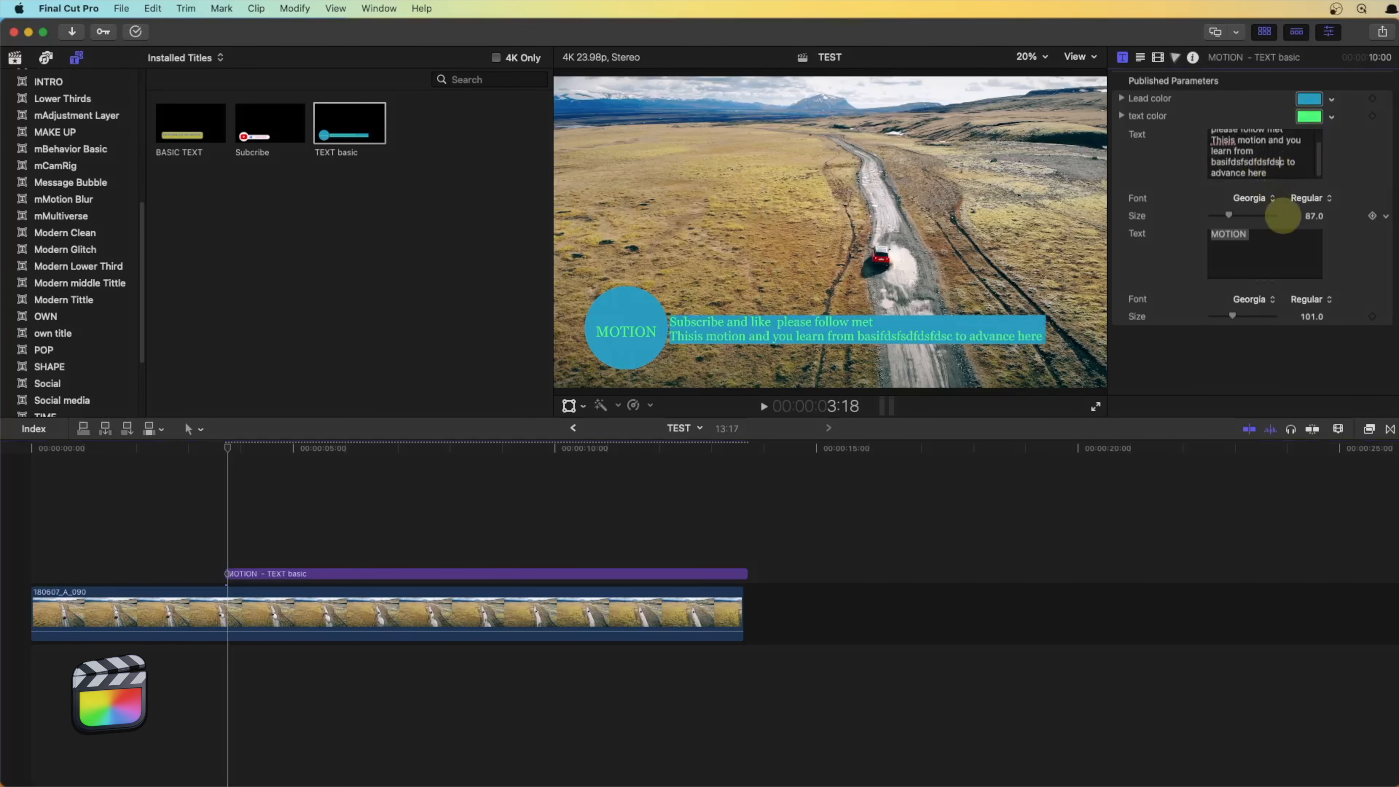
left_click(1270, 233)
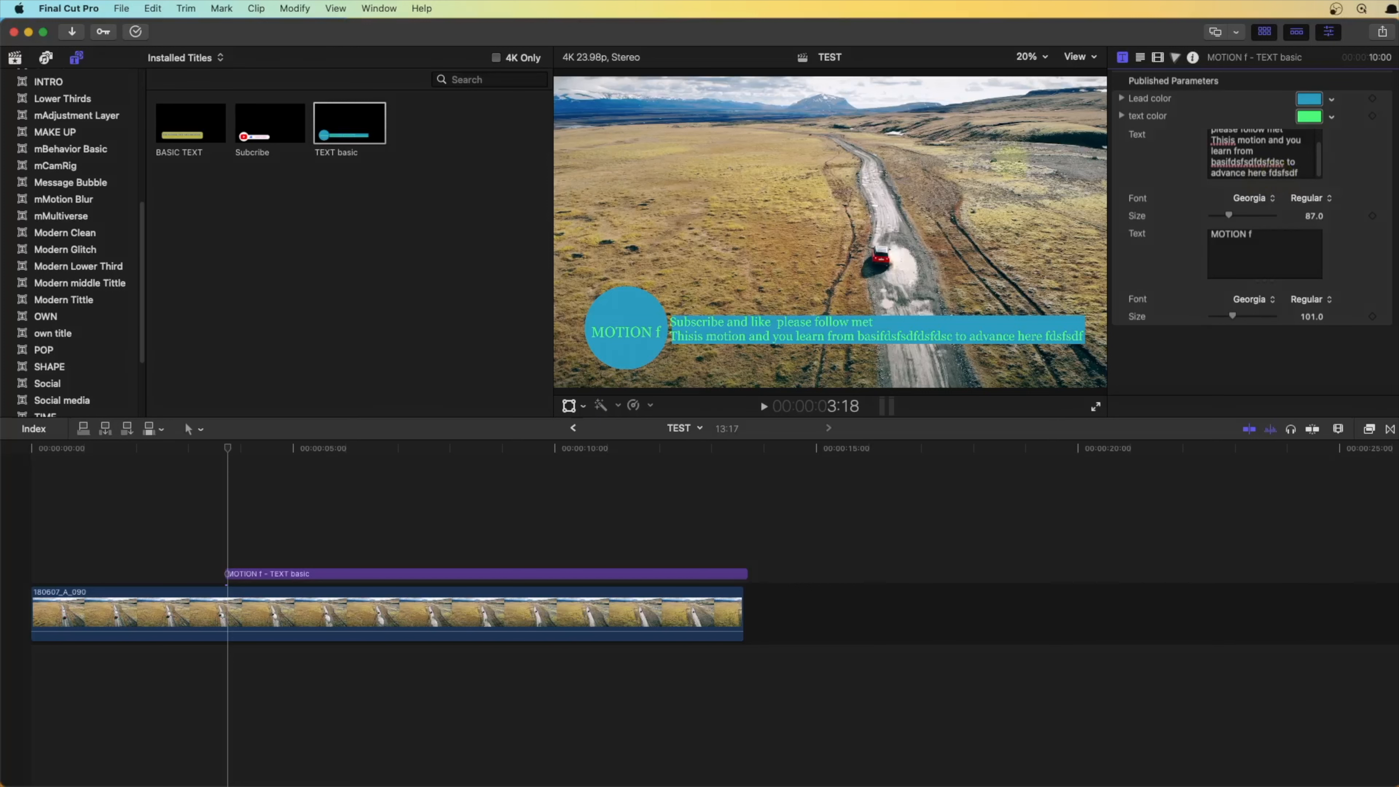
left_click(699, 331)
mouse_move(709, 324)
left_mouse_down()
mouse_move(700, 301)
mouse_move(707, 326)
left_mouse_up()
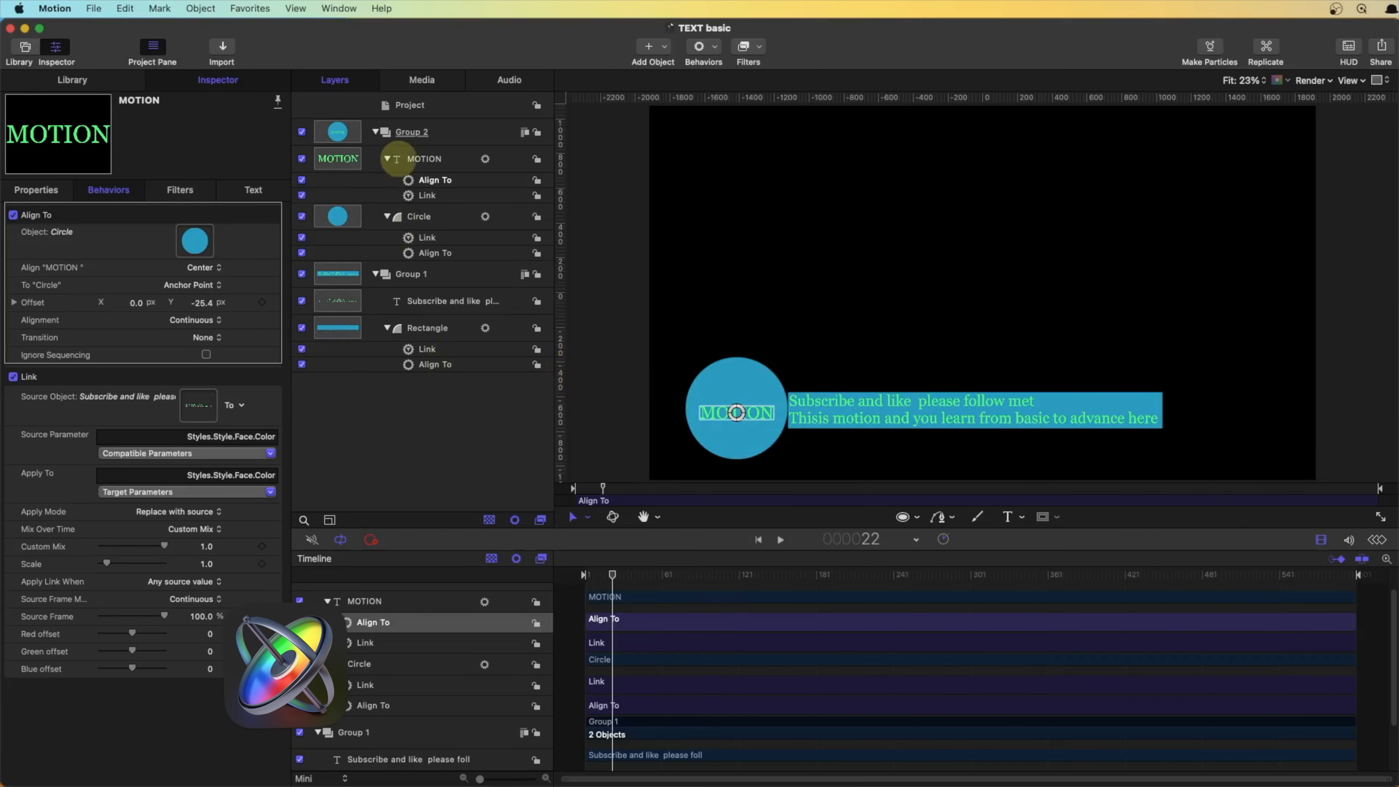
Select the MOTION text and examine the publishing, rig, keyframe and parameter behavior options available for its Font, Text and Size parameters.
left_click(396, 159)
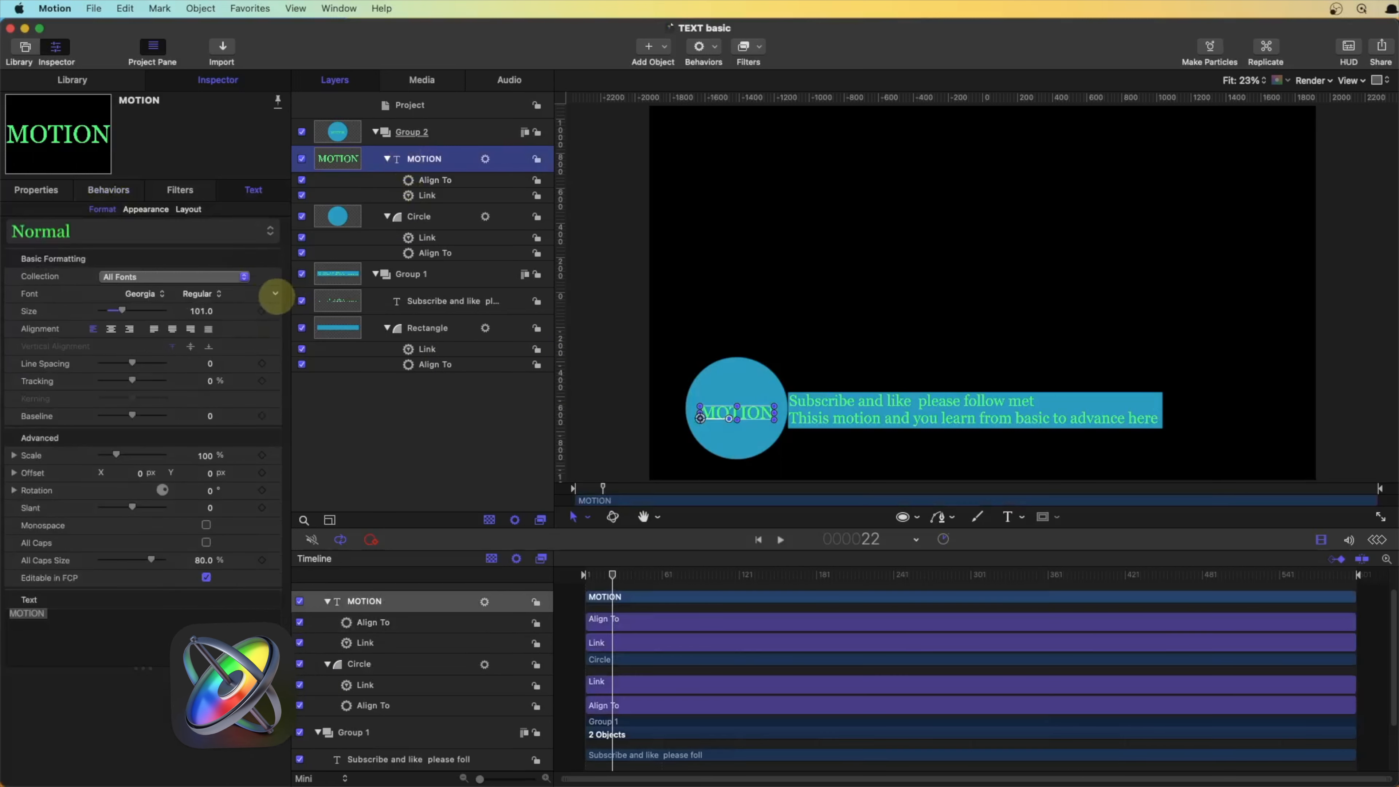
left_click(275, 293)
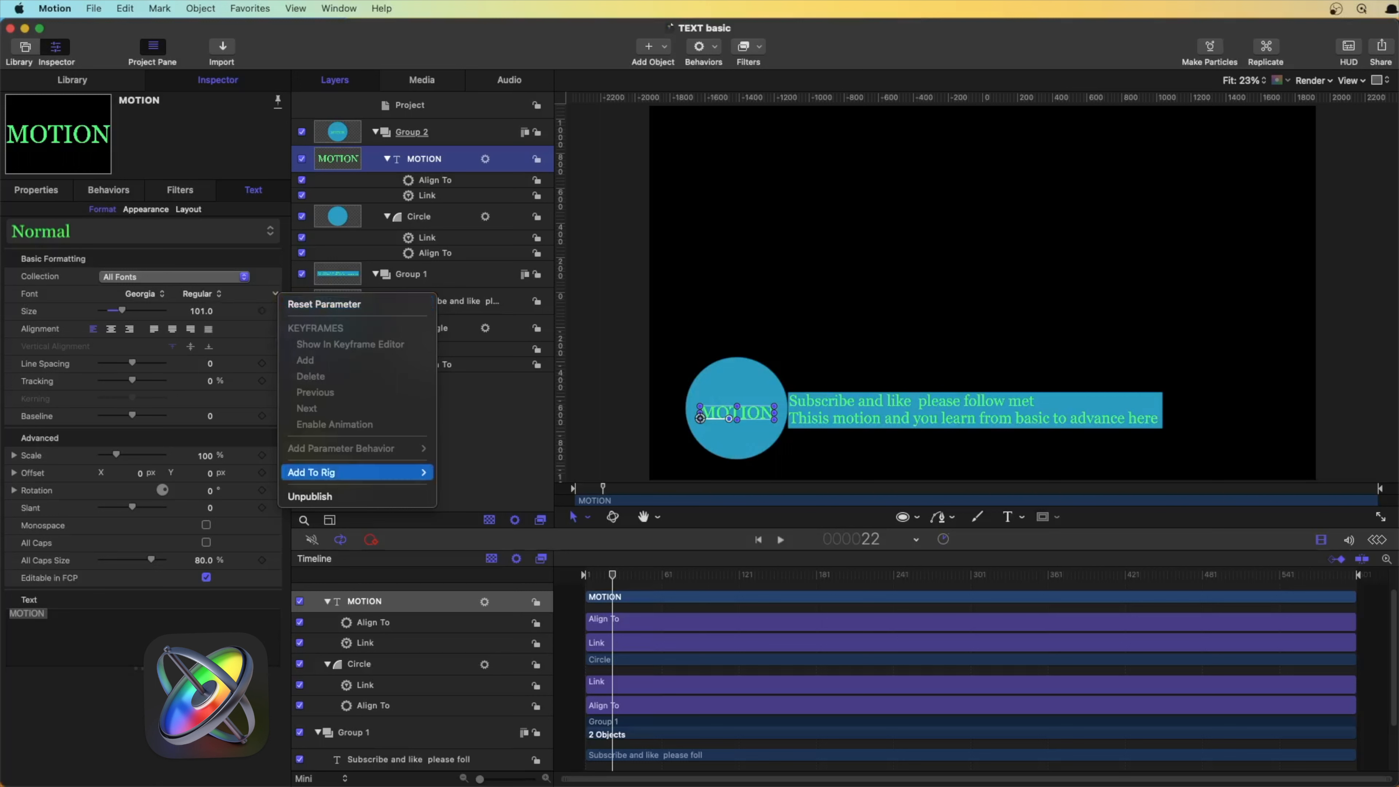
mouse_move(331, 472)
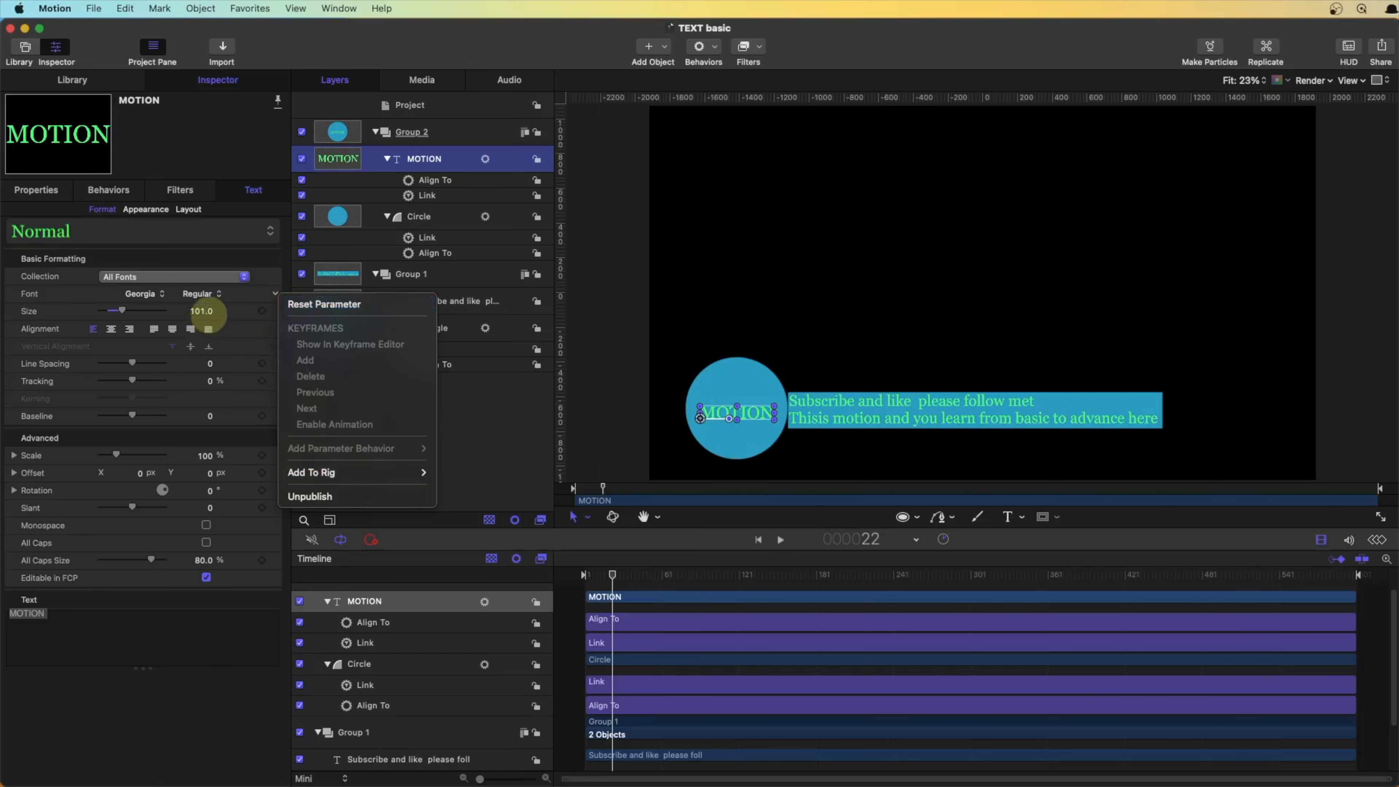
left_click(212, 312)
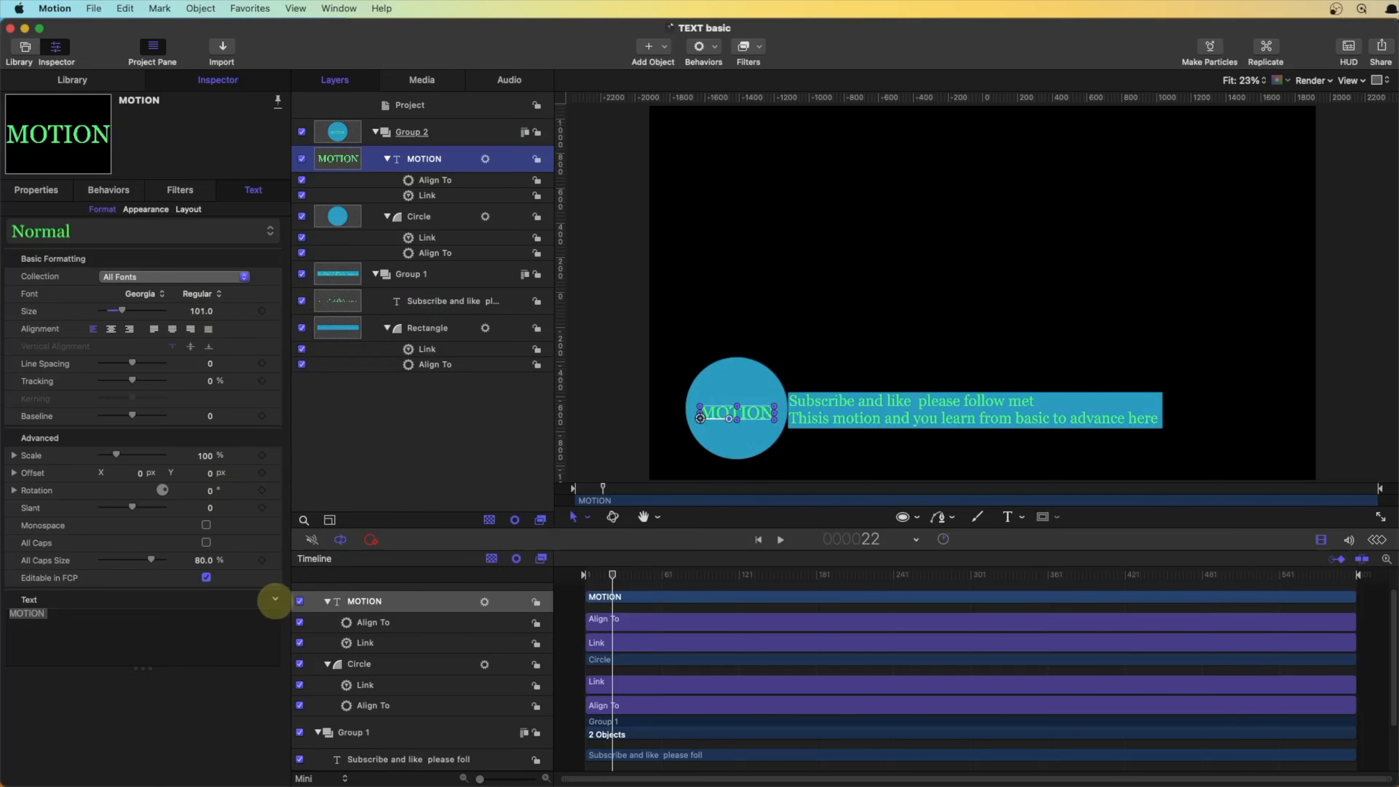
left_click(275, 599)
mouse_move(342, 754)
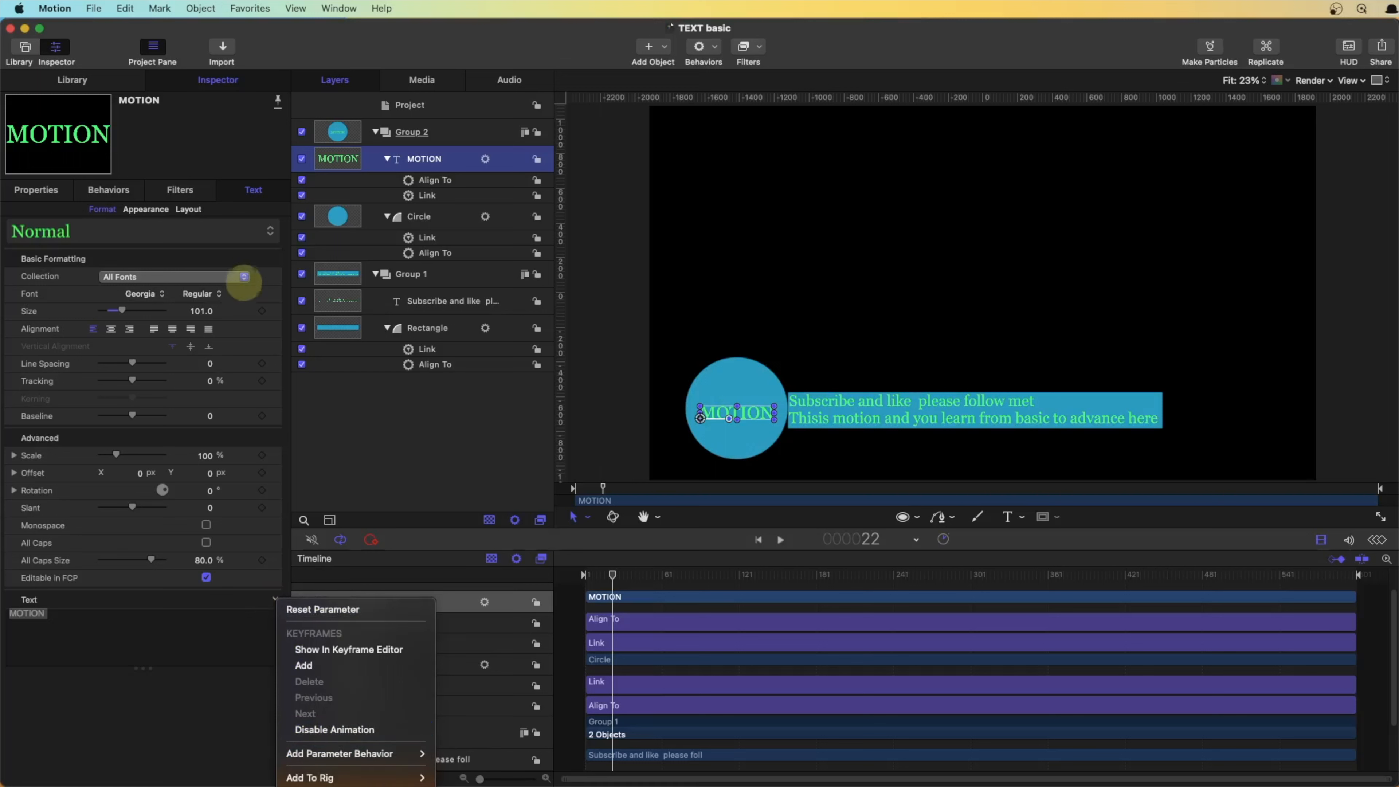
left_click(225, 298)
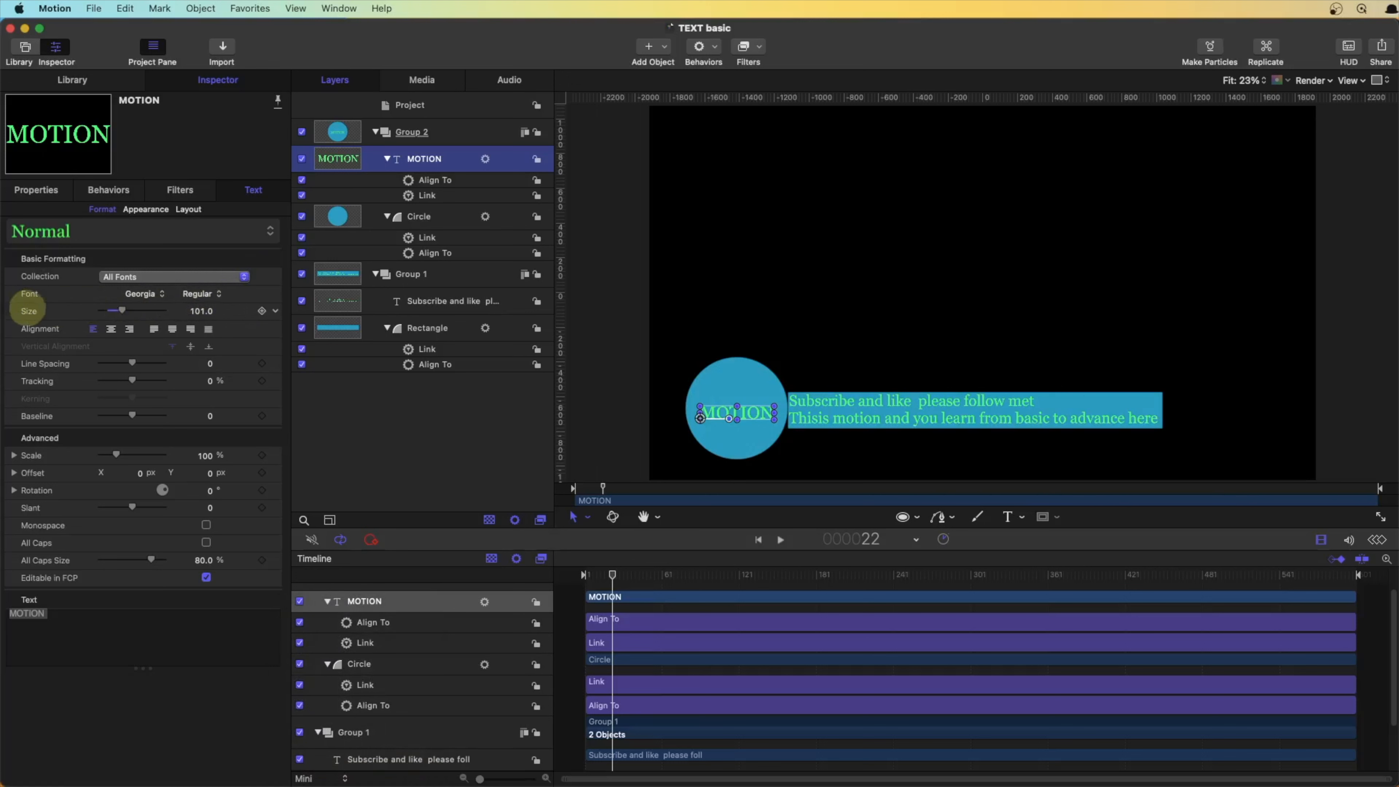
left_click(275, 310)
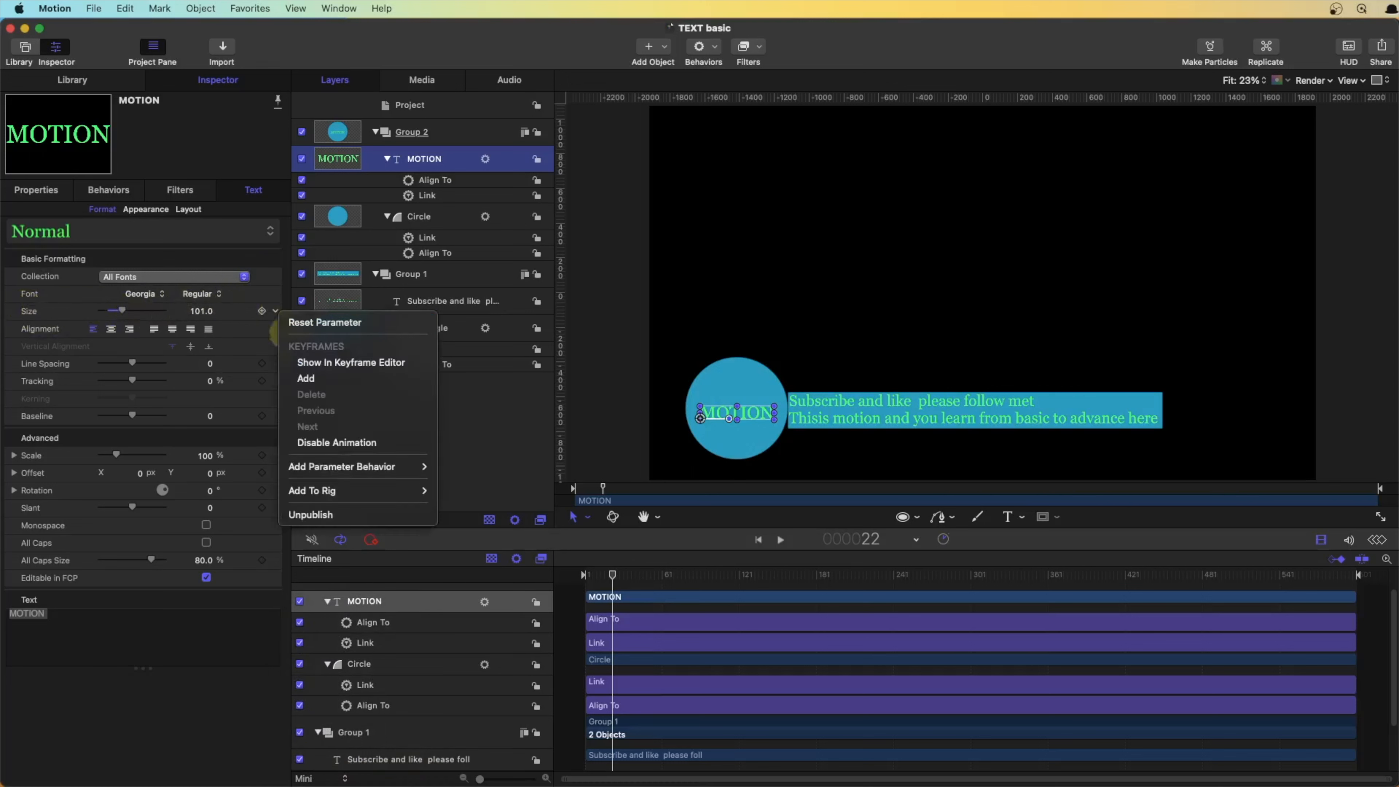
mouse_move(386, 466)
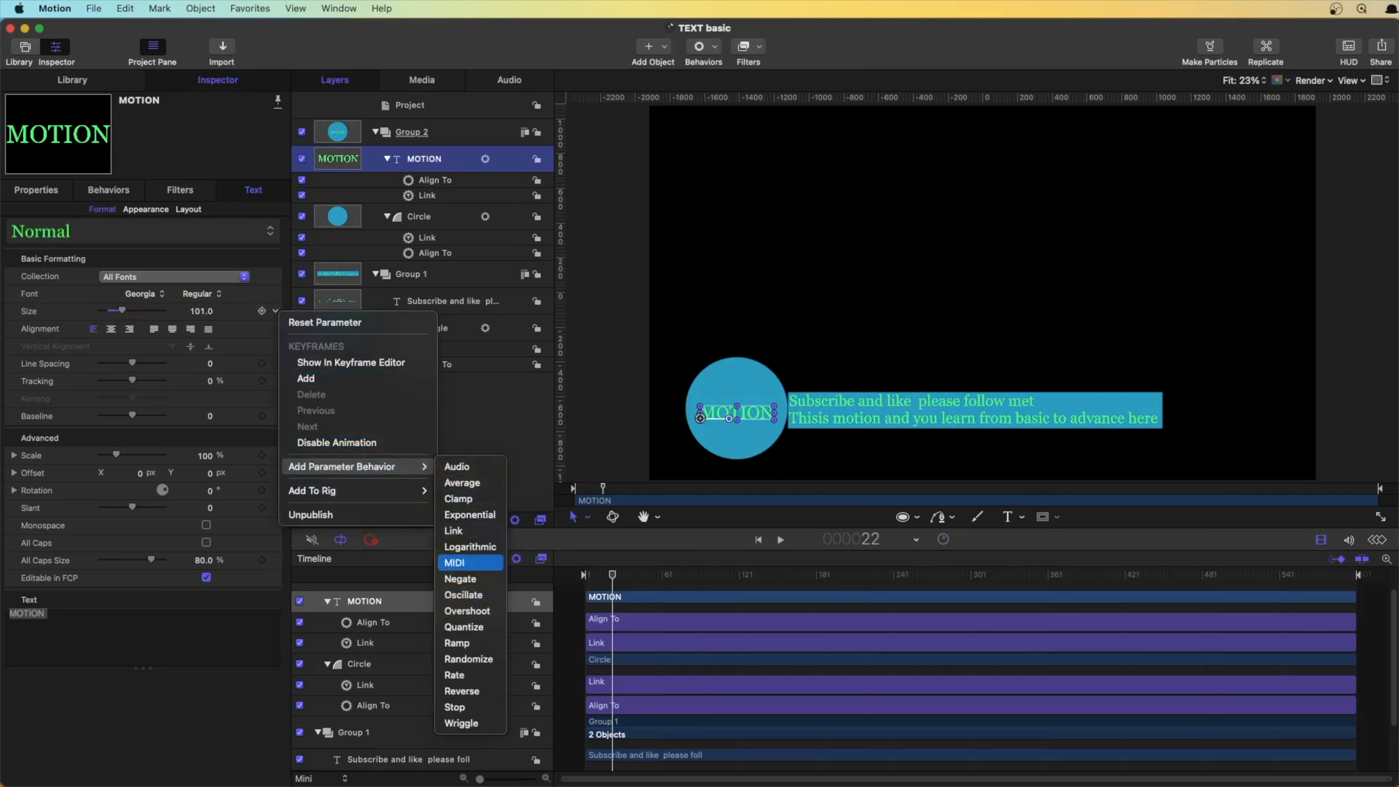
left_click(251, 306)
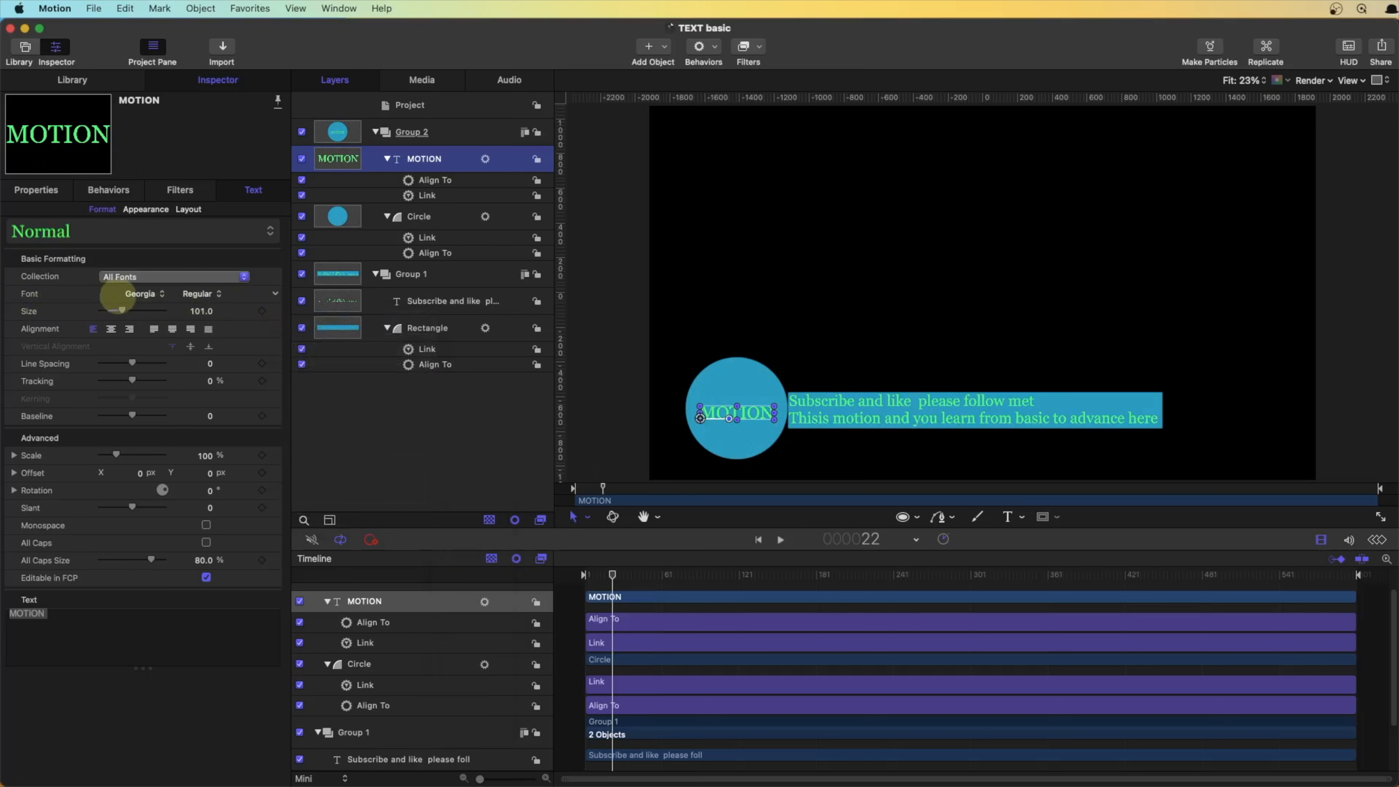
left_click(274, 294)
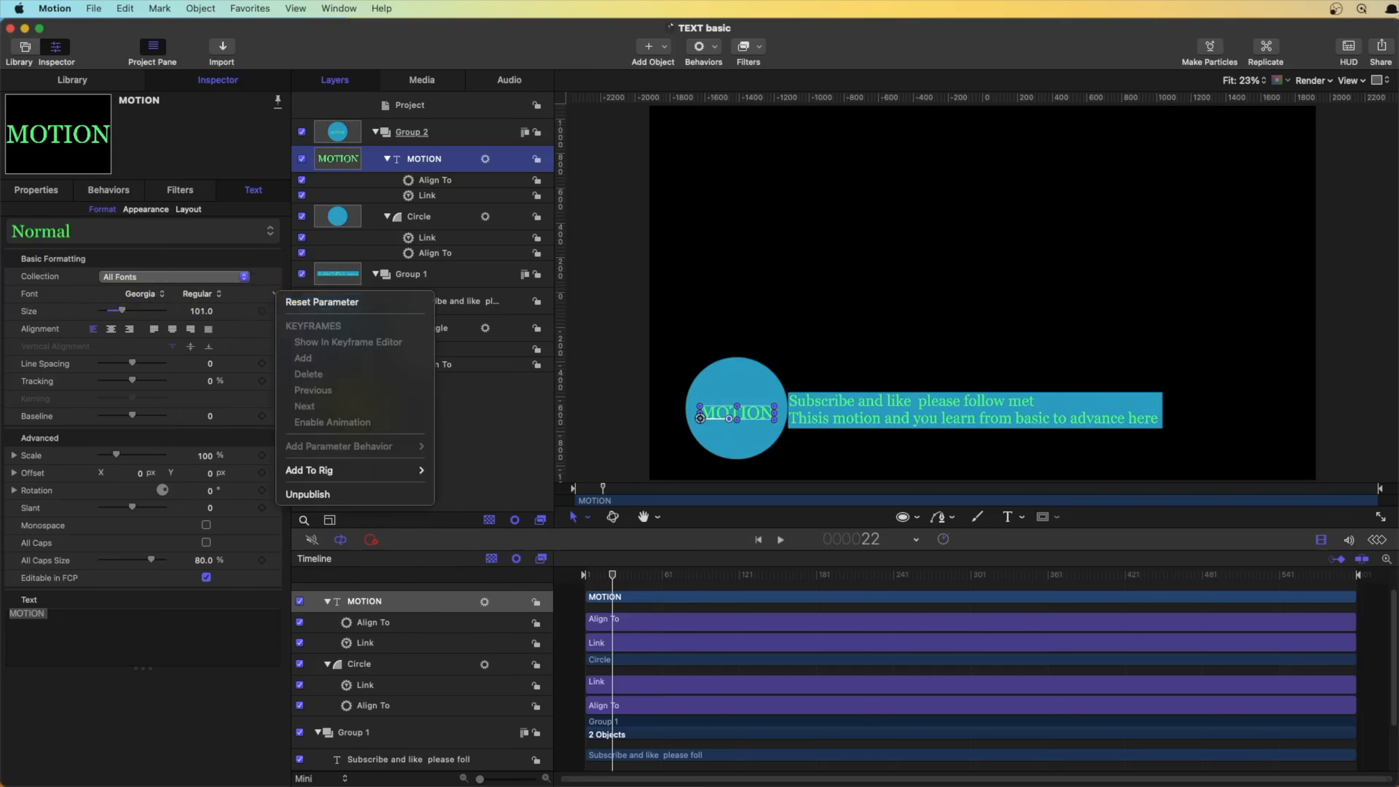